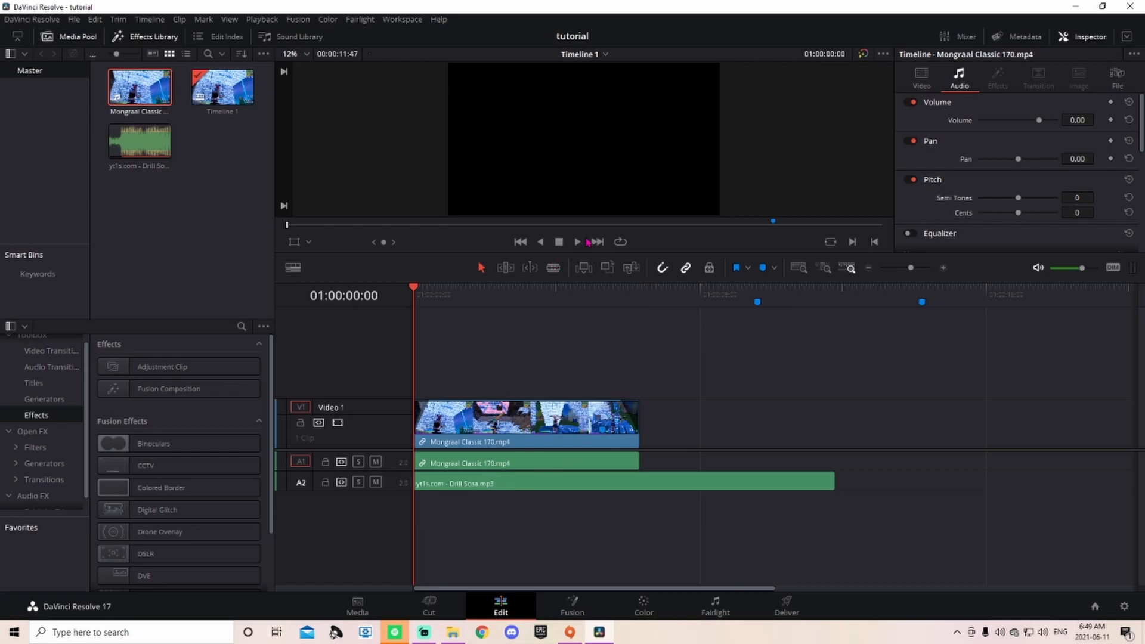
# Step: Preview the edit with the music, then park the playhead on Marker 1 at 01:00:05:15
pyautogui.moveTo(595, 256); pyautogui.dragTo(584, 449)
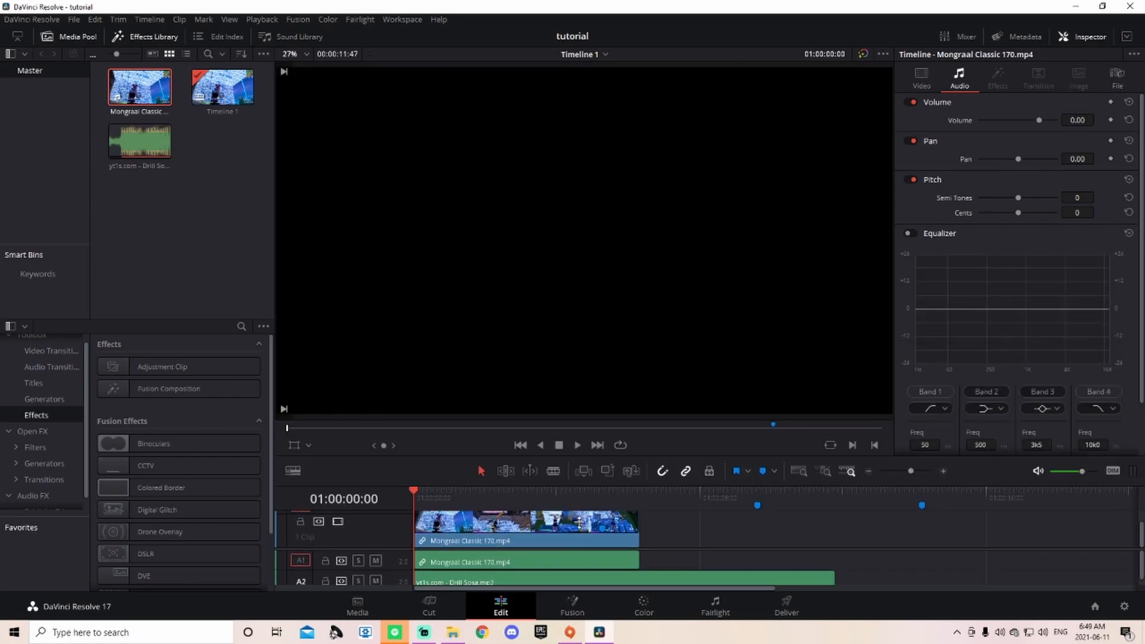
pyautogui.click(578, 445)
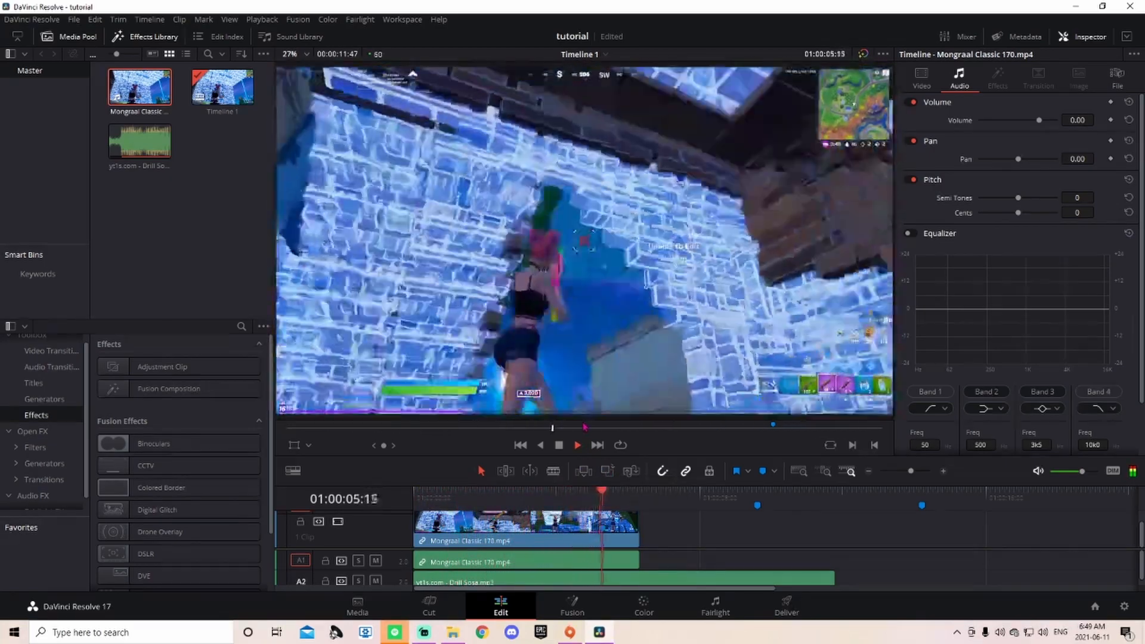
pyautogui.click(564, 450)
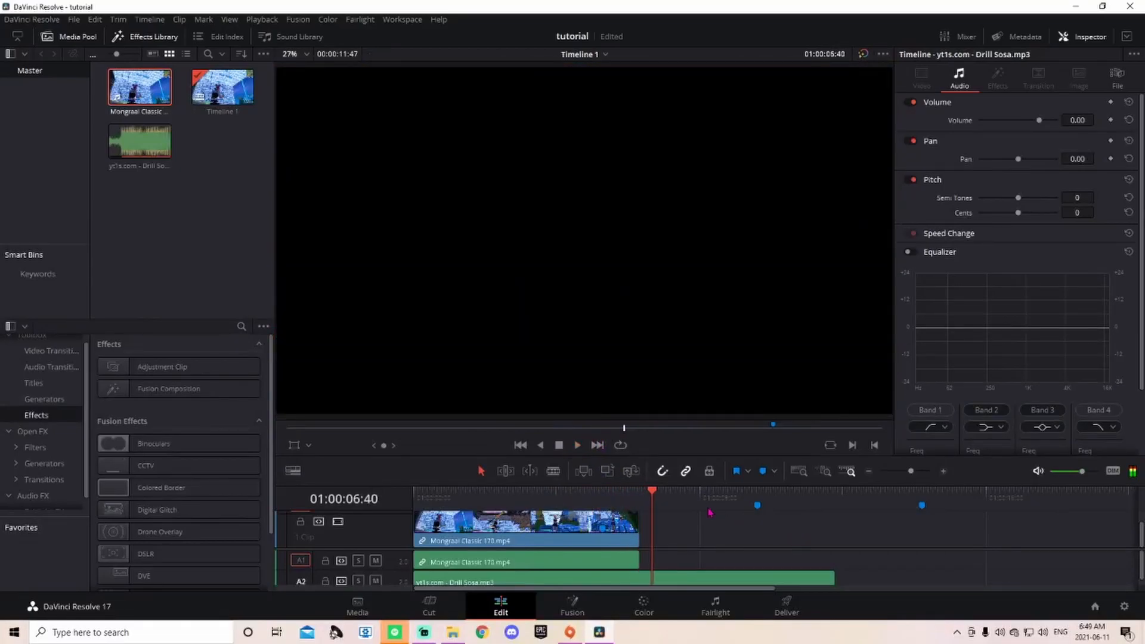
pyautogui.moveTo(687, 462); pyautogui.dragTo(739, 302)
pyautogui.moveTo(654, 314); pyautogui.dragTo(595, 339)
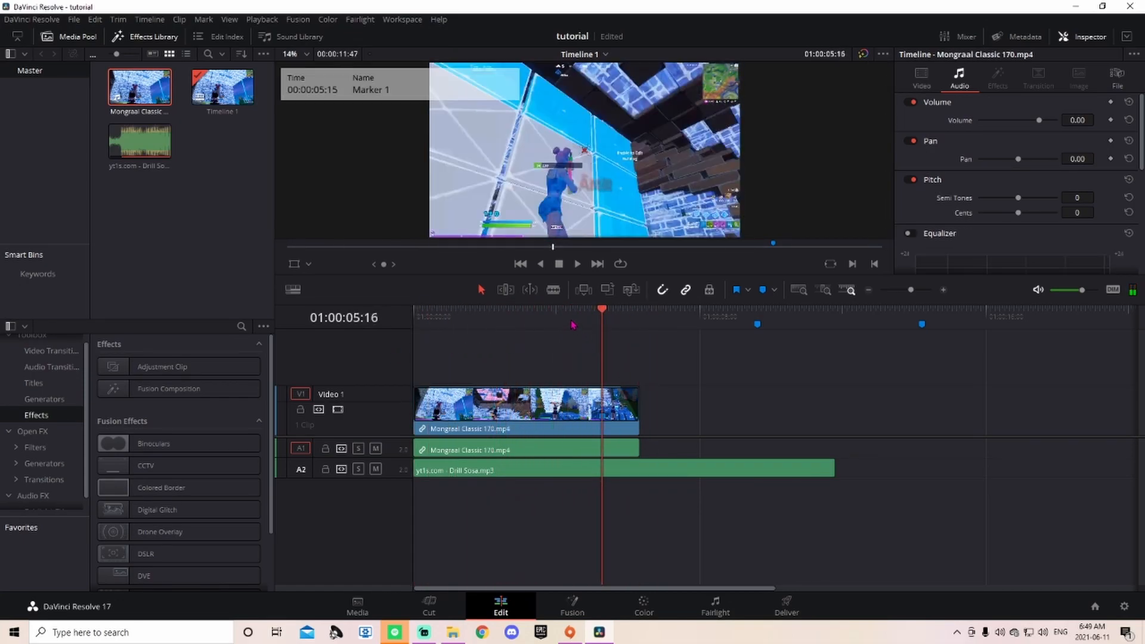
# Step: Turn off Link Clips on the gameplay clip and select only its video part
pyautogui.rightClick(535, 425)
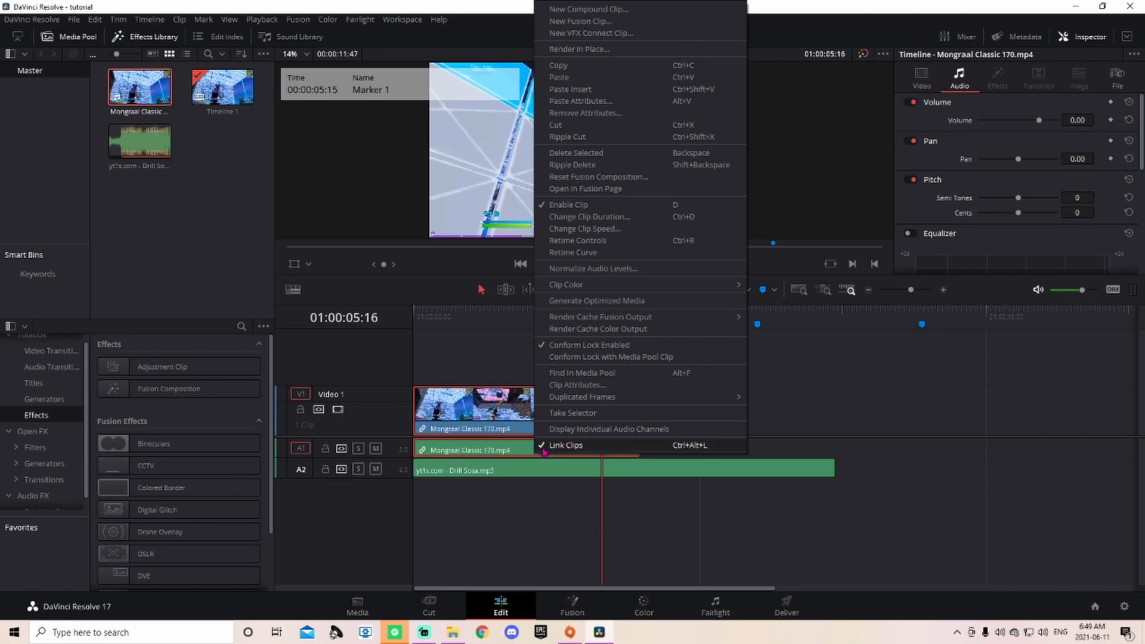
pyautogui.click(564, 446)
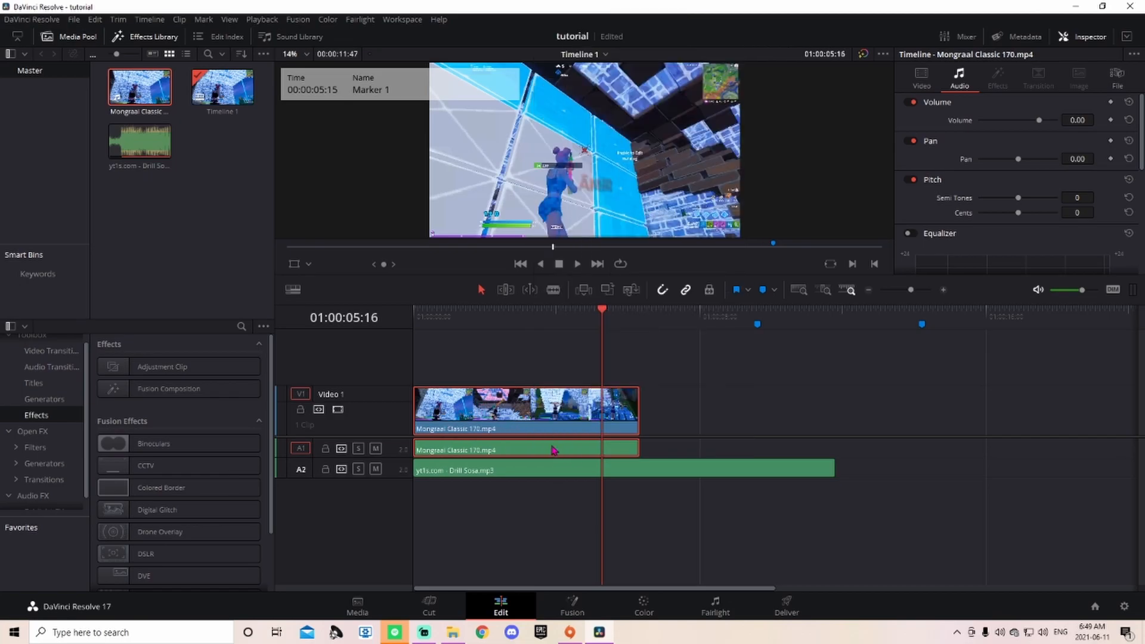
pyautogui.click(714, 426)
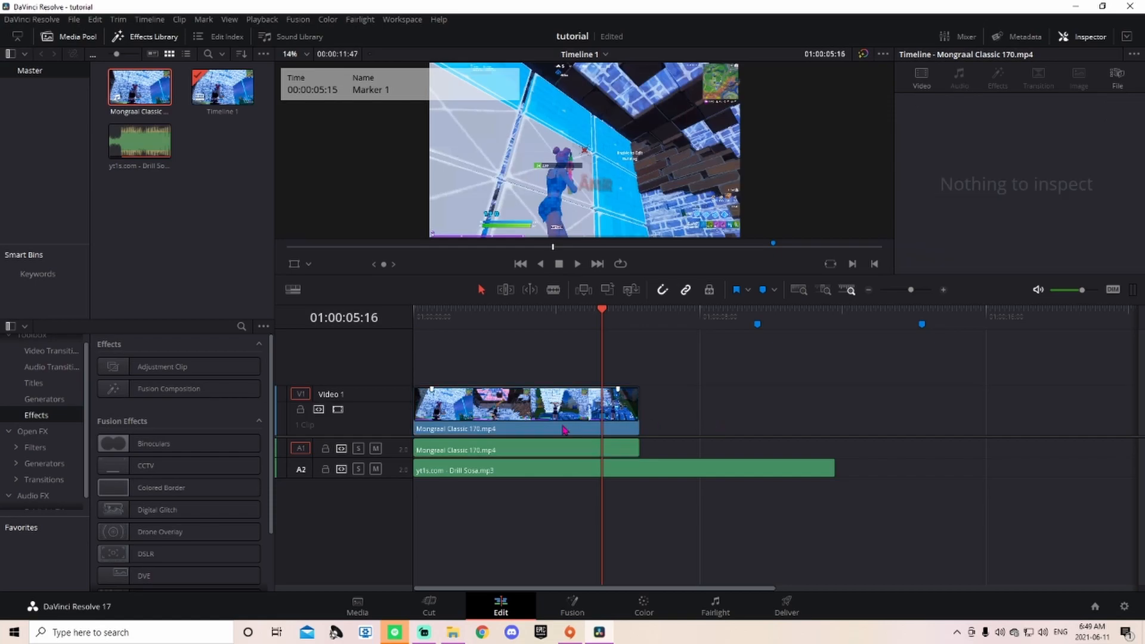
pyautogui.click(527, 410)
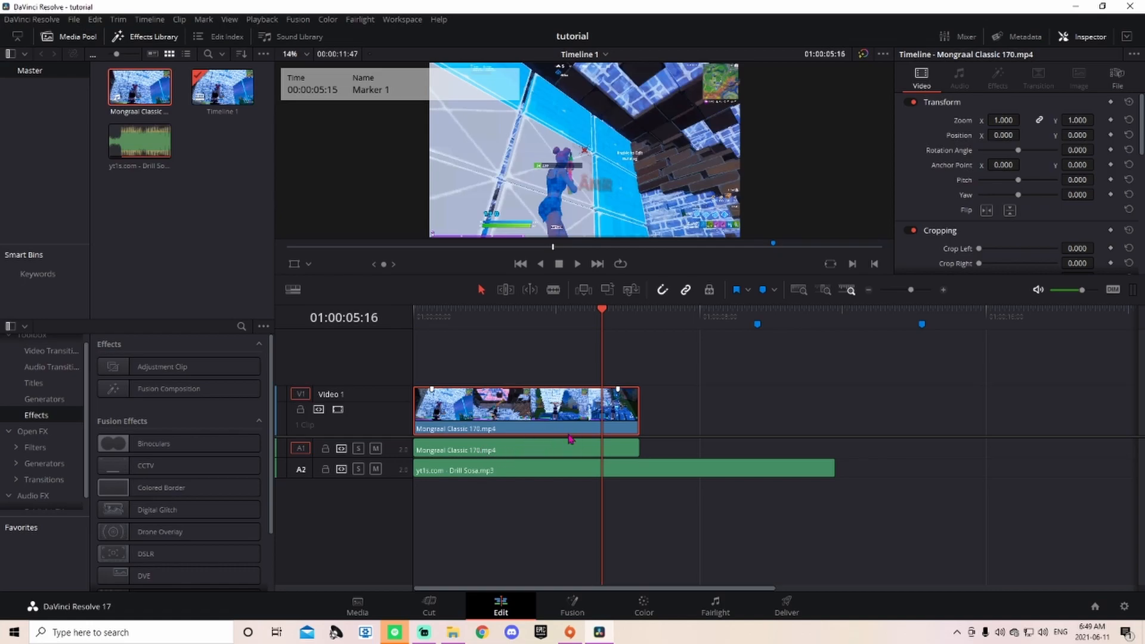
# Step: Show retime controls on the gameplay video and add a speed point at the playhead
pyautogui.hotkey('ctrl', 'r')
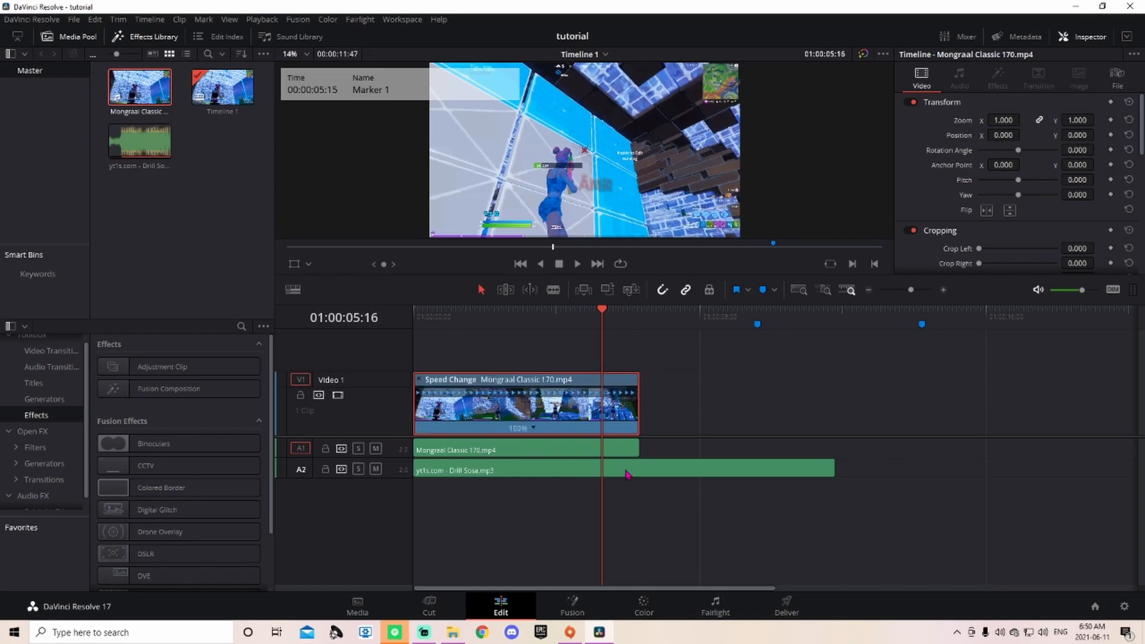
pyautogui.click(534, 429)
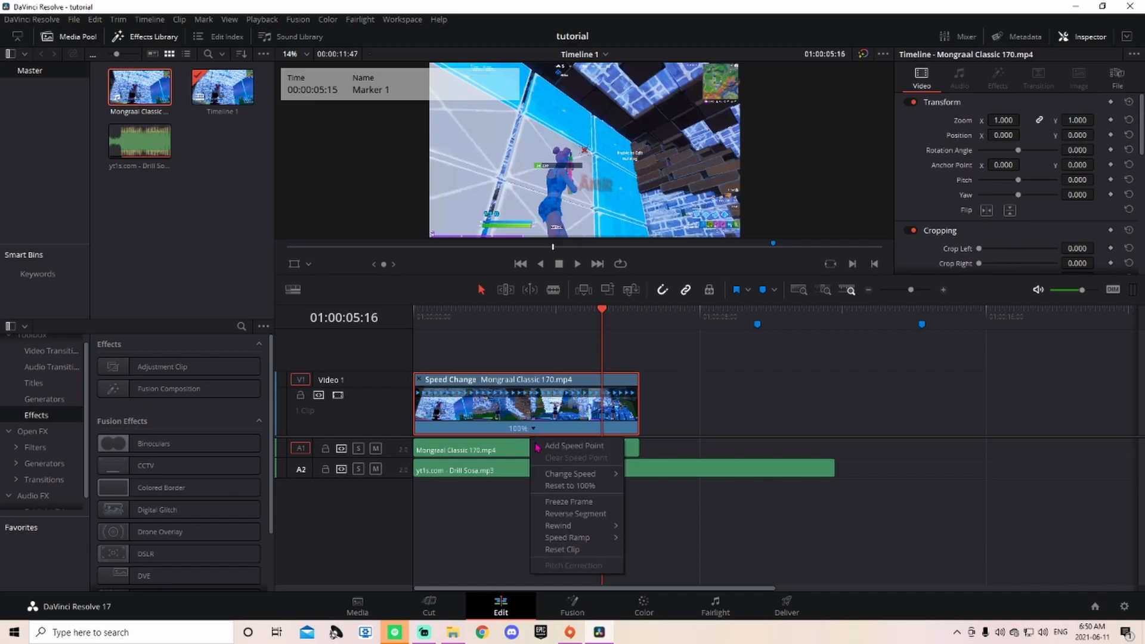
pyautogui.click(579, 445)
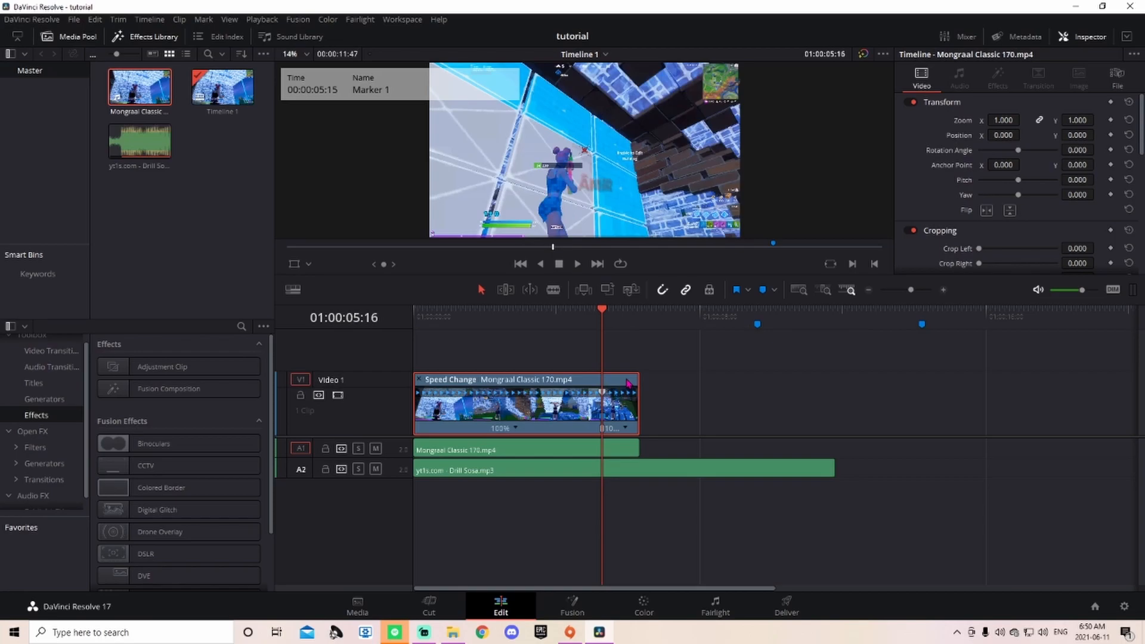
# Step: Add two more speed points, each a few frames earlier than the last
pyautogui.press('Left')
pyautogui.press('Left')
pyautogui.press('Left')
pyautogui.press('Left')
pyautogui.press('Left')
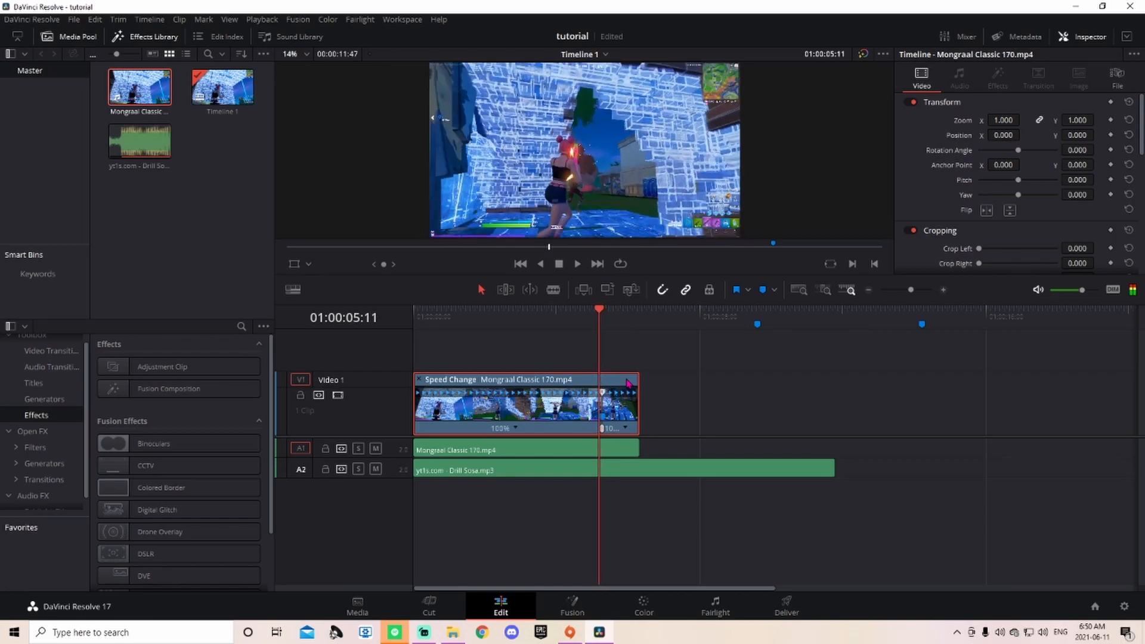
pyautogui.press('Left')
pyautogui.press('Left')
pyautogui.press('Left')
pyautogui.press('Left')
pyautogui.press('Left')
pyautogui.press('Left')
pyautogui.press('Left')
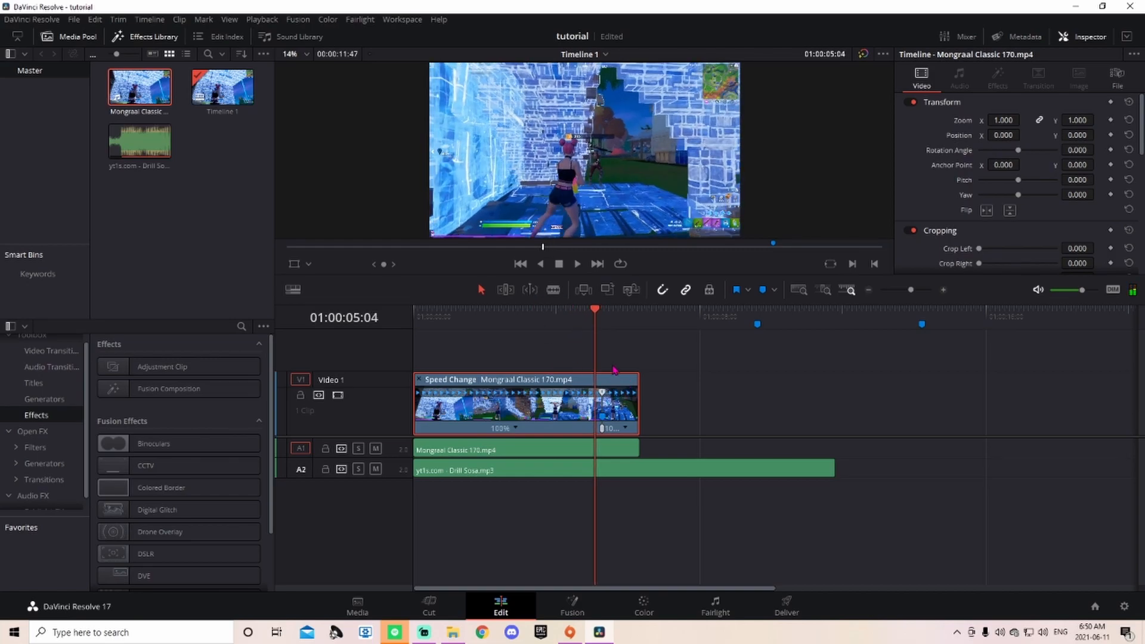
pyautogui.click(517, 432)
pyautogui.click(546, 445)
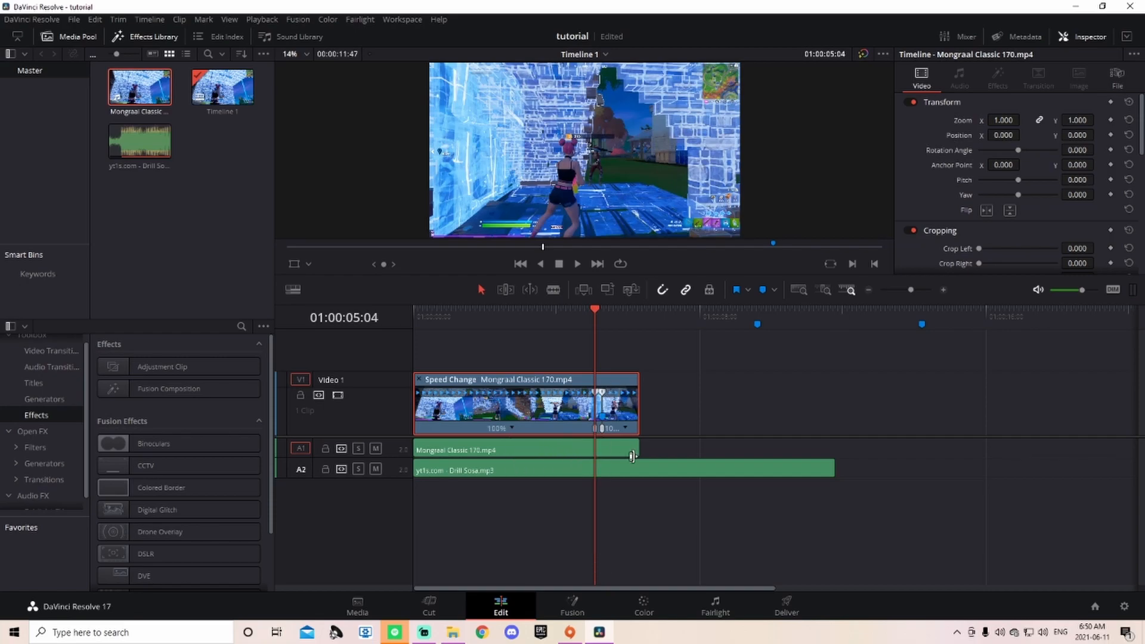
pyautogui.press('Left')
pyautogui.press('Left')
pyautogui.press('Left')
pyautogui.press('Left')
pyautogui.press('Left')
pyautogui.press('Left')
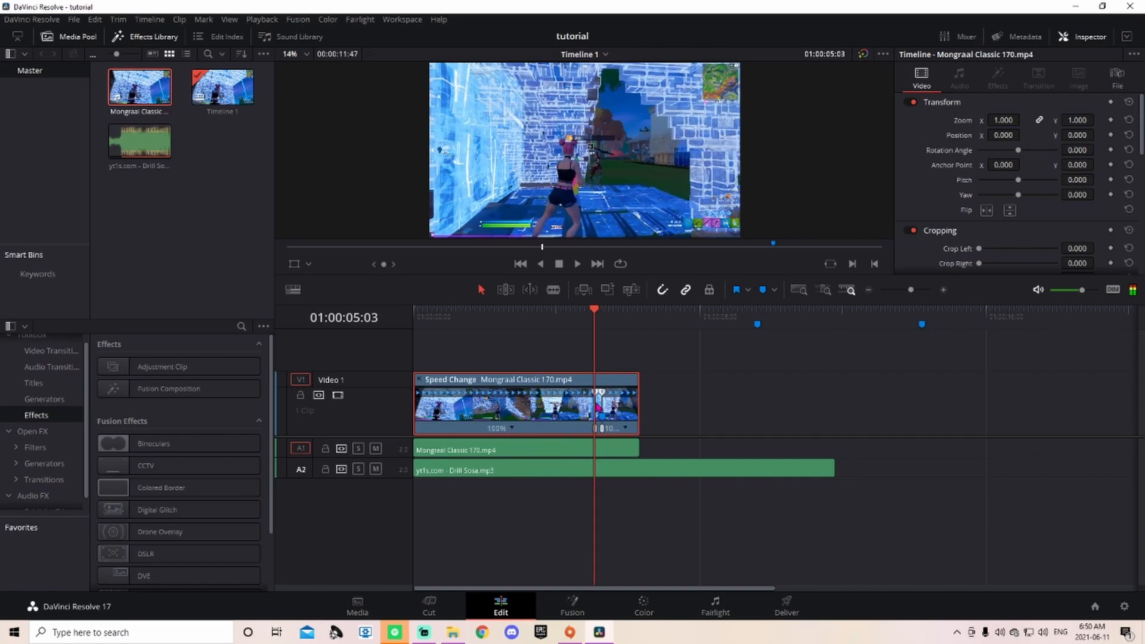
pyautogui.press('Left')
pyautogui.press('Left')
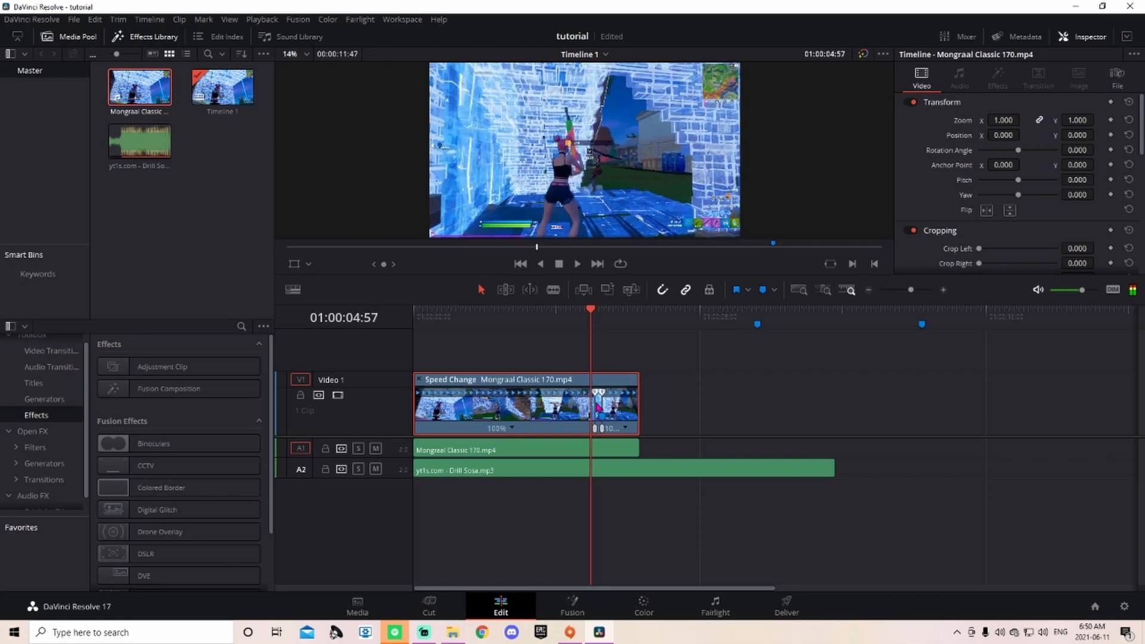
pyautogui.click(512, 429)
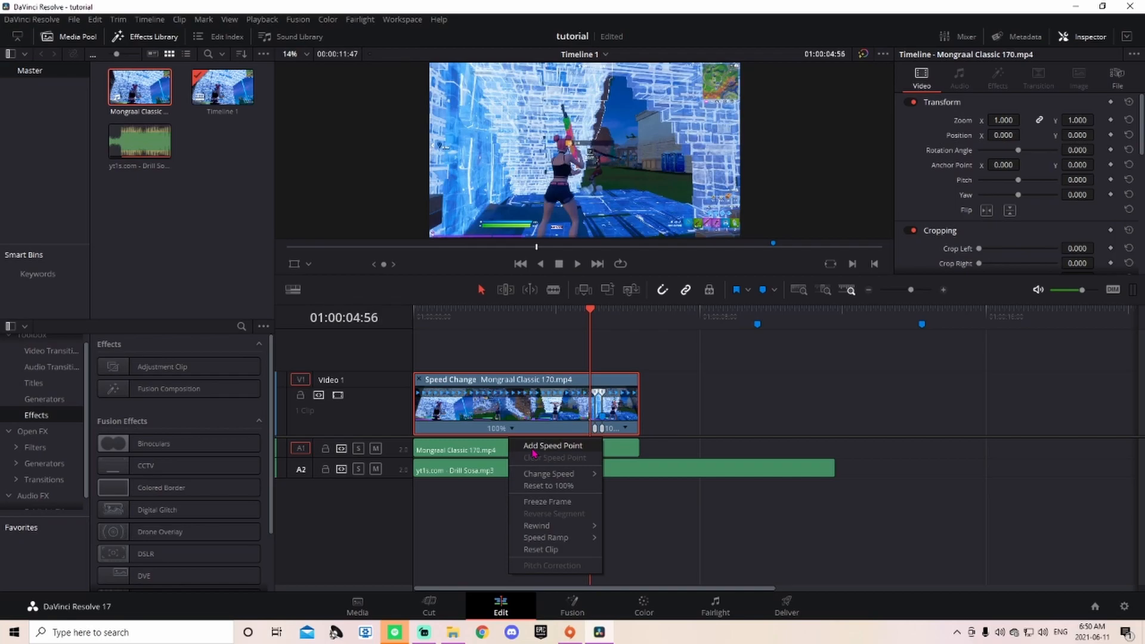
pyautogui.click(533, 449)
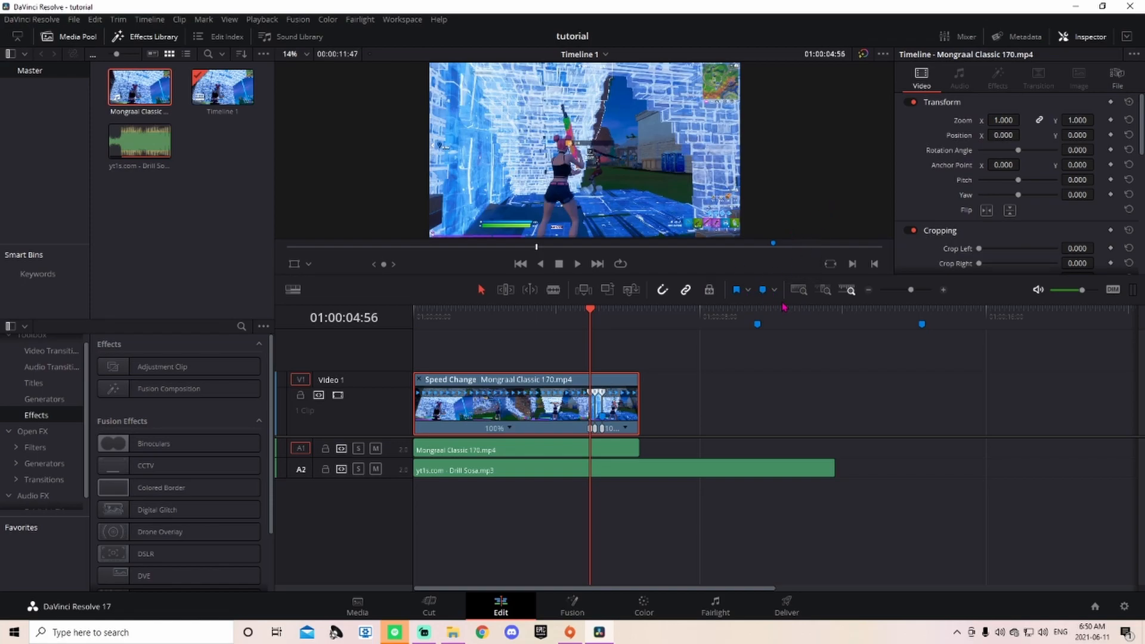
# Step: Set the short ramp segment to 50%, the next to 400%, and the last to 50%
pyautogui.moveTo(912, 292); pyautogui.dragTo(926, 297)
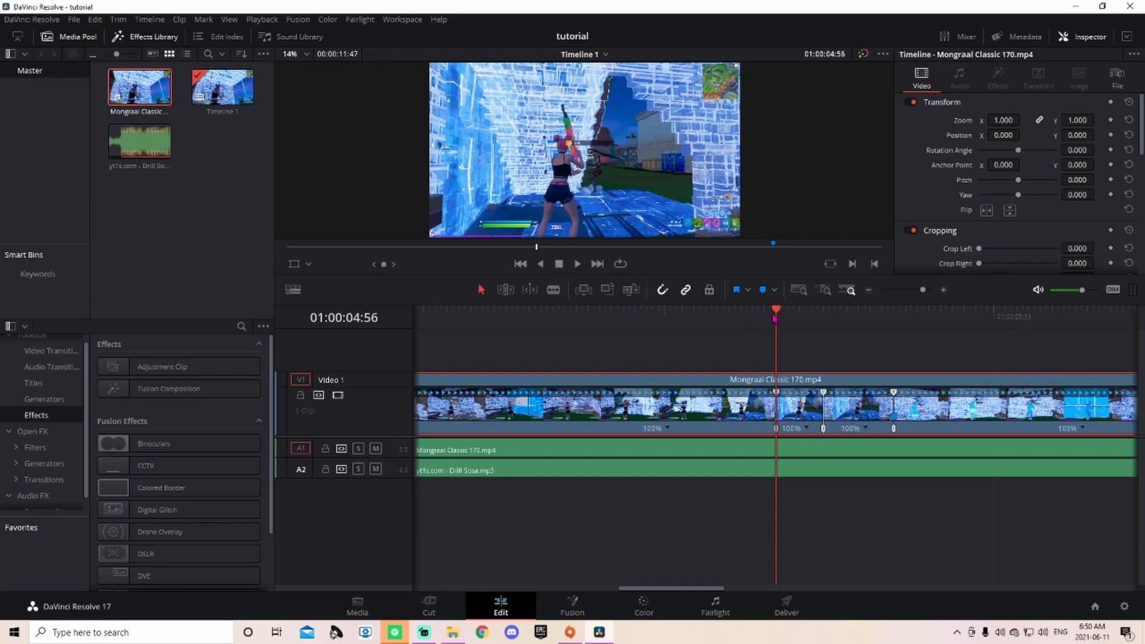
pyautogui.moveTo(774, 316); pyautogui.dragTo(763, 315)
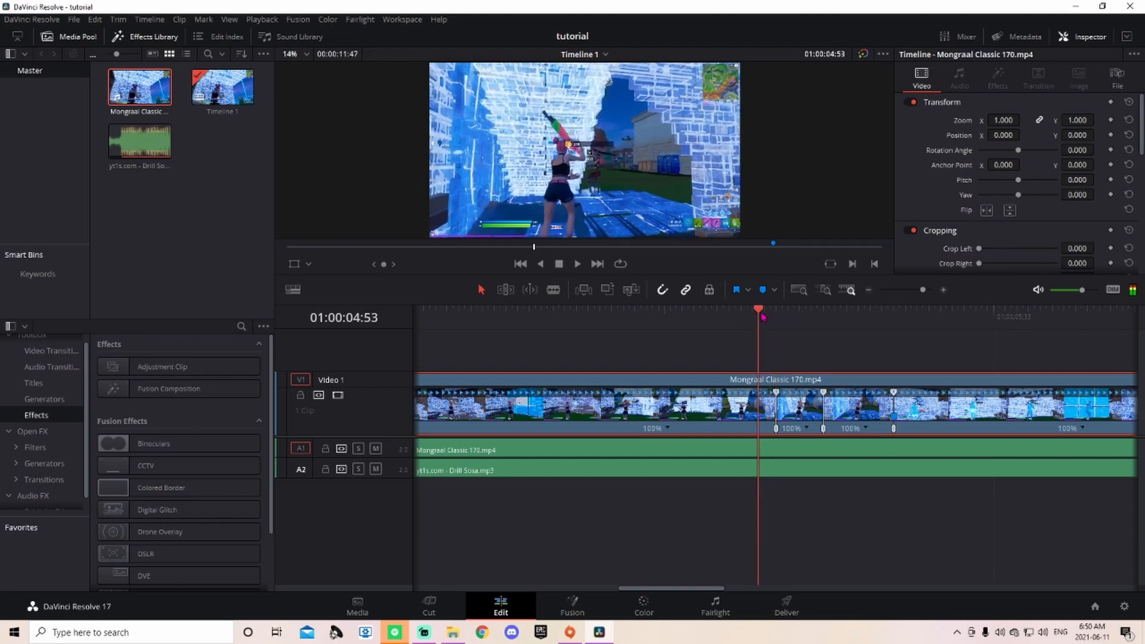
pyautogui.click(807, 430)
pyautogui.moveTo(834, 477)
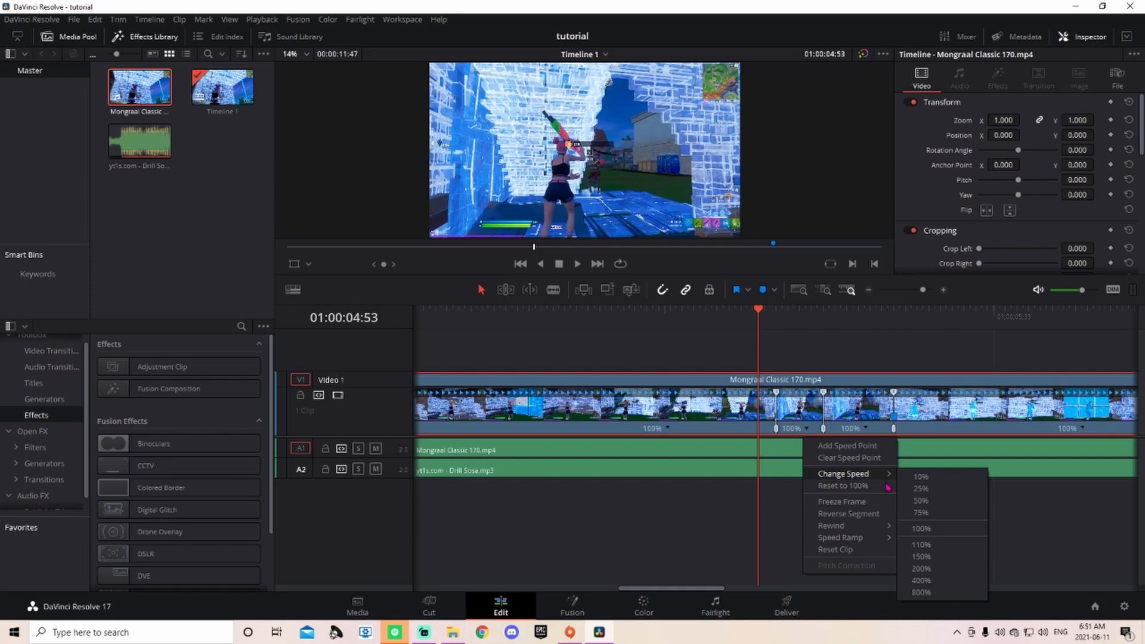
pyautogui.click(922, 501)
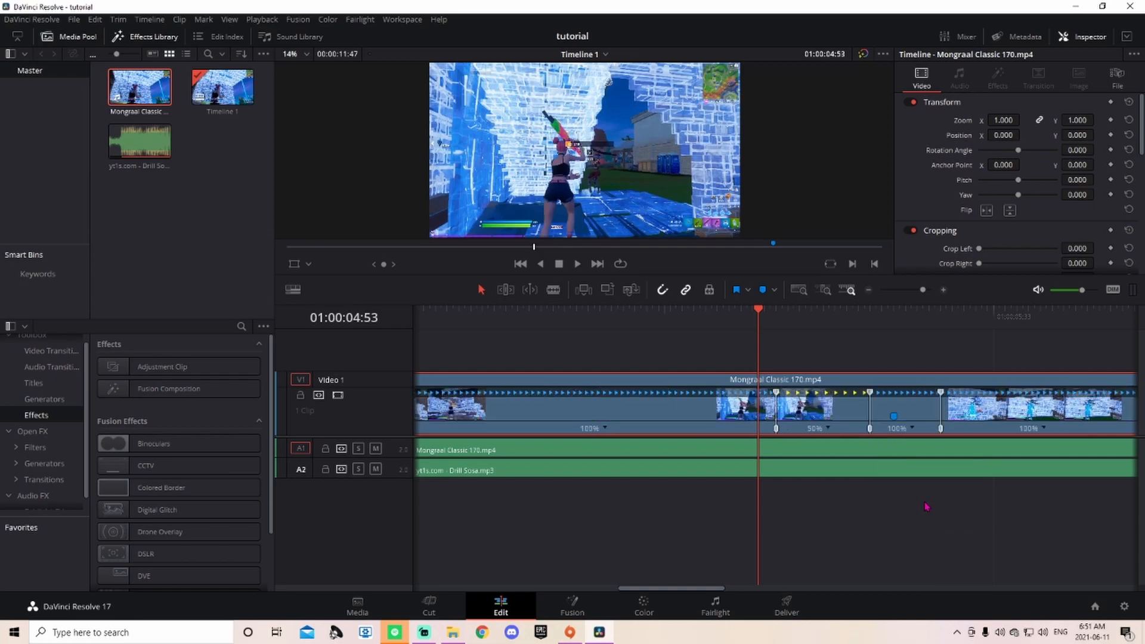
pyautogui.click(913, 430)
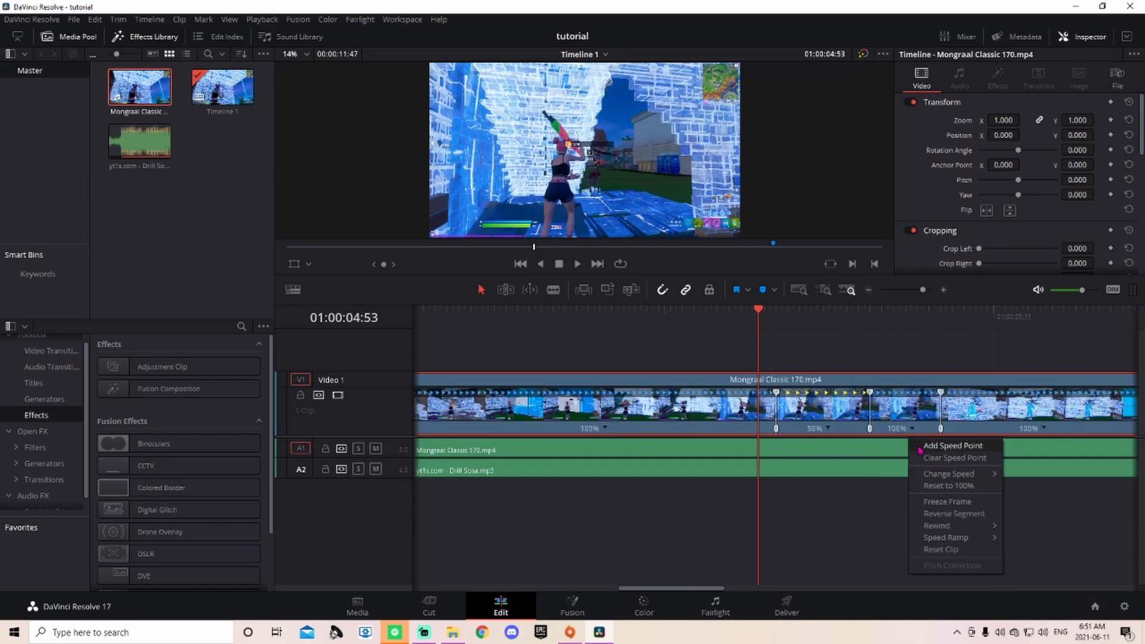
pyautogui.moveTo(954, 473)
pyautogui.click(1026, 580)
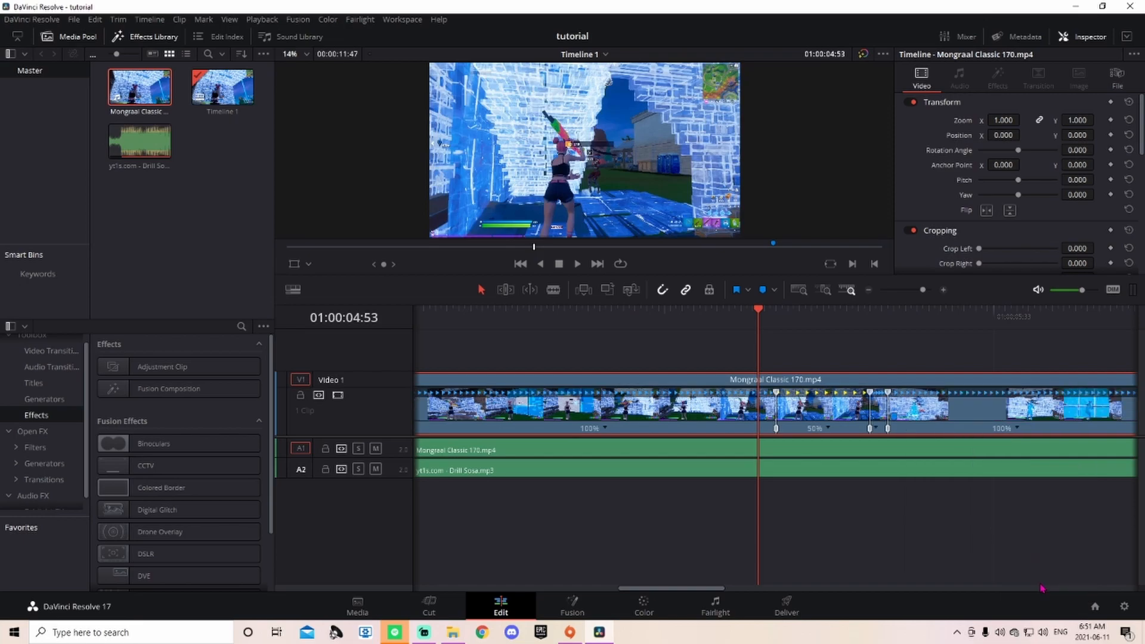
pyautogui.click(1018, 429)
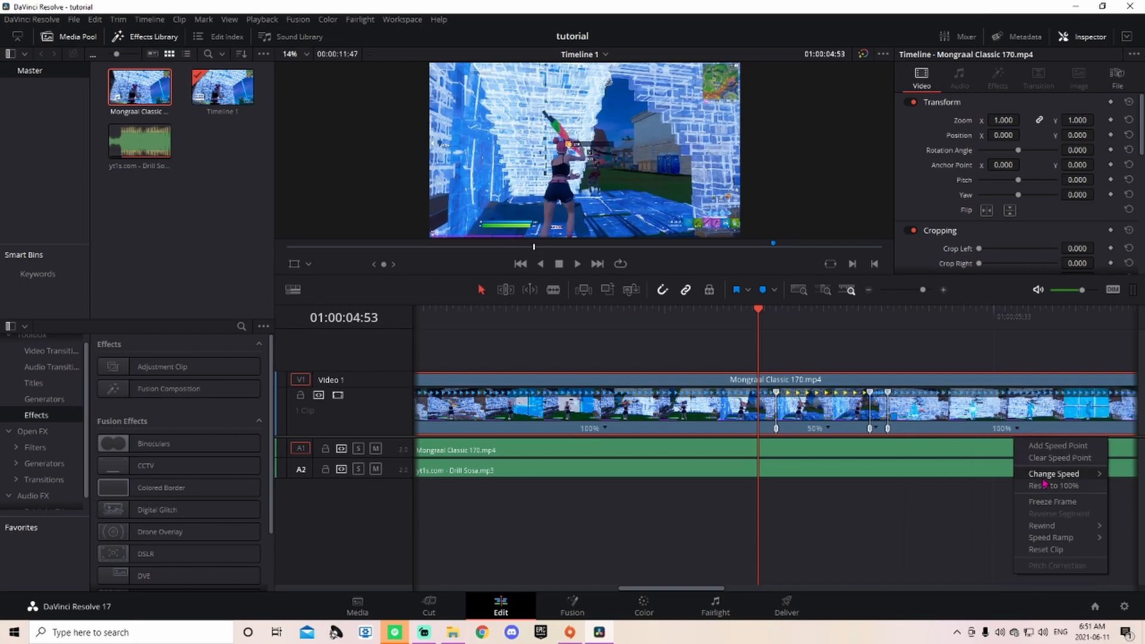
pyautogui.moveTo(1058, 478)
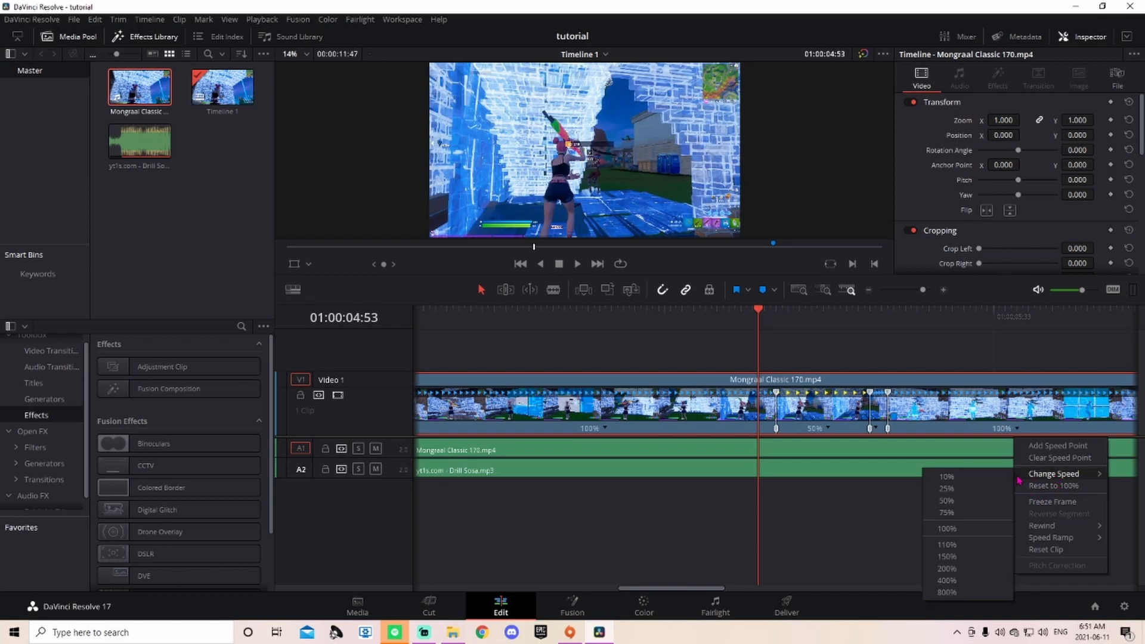
pyautogui.click(947, 501)
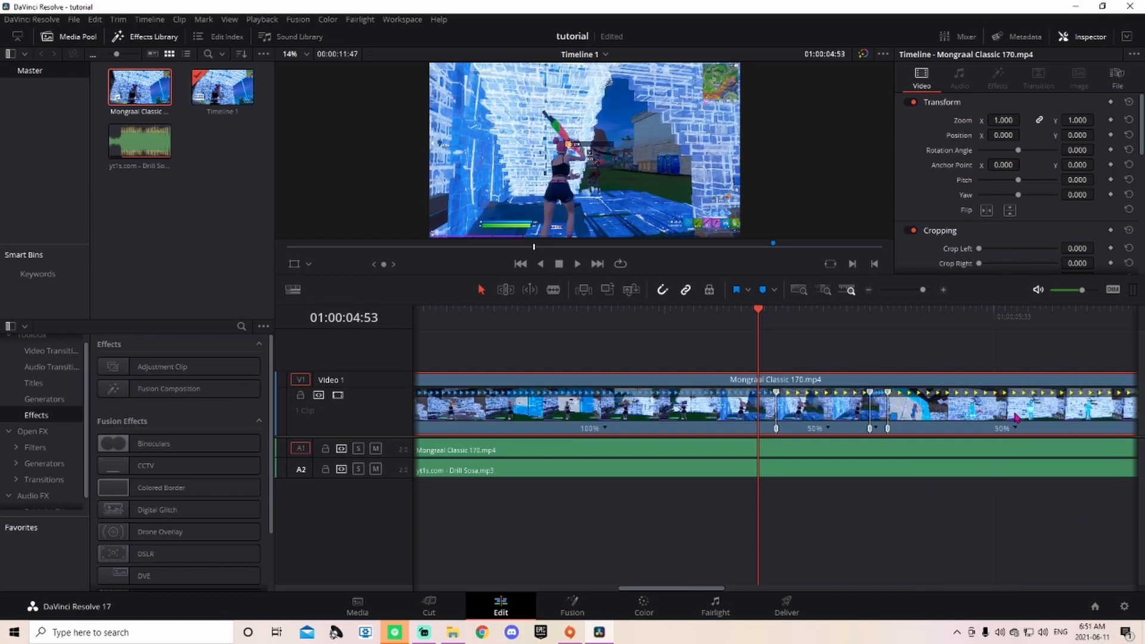
# Step: Trim the video clip's end to match the A1 audio, then play back the speed ramp
pyautogui.moveTo(923, 290); pyautogui.dragTo(914, 293)
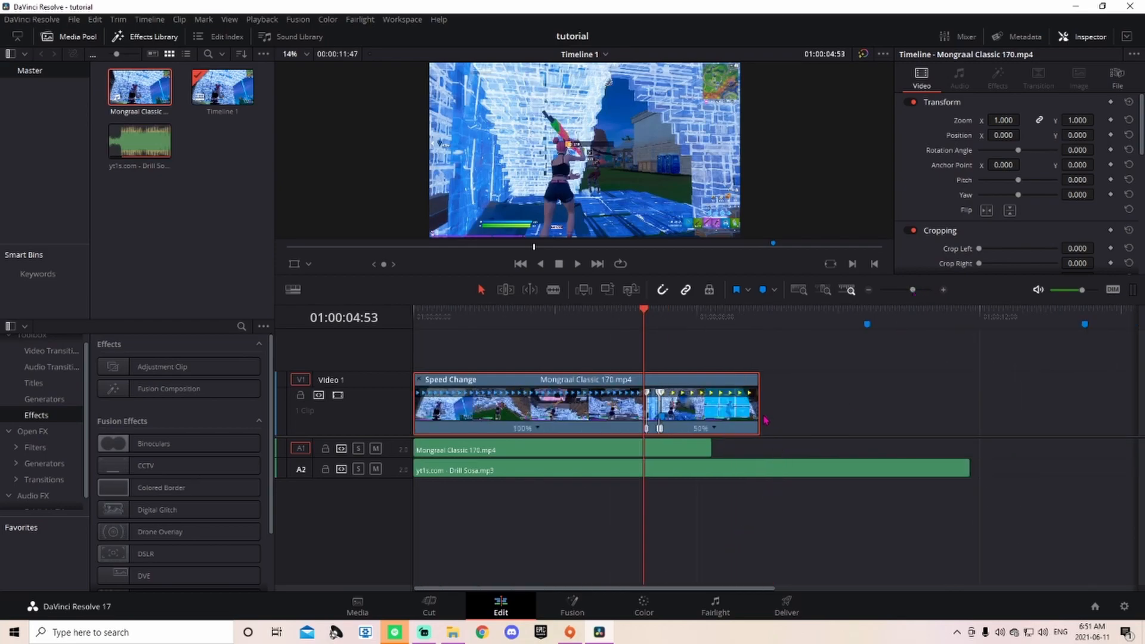
pyautogui.moveTo(754, 414); pyautogui.dragTo(711, 414)
pyautogui.moveTo(644, 313); pyautogui.dragTo(414, 311)
pyautogui.click(578, 271)
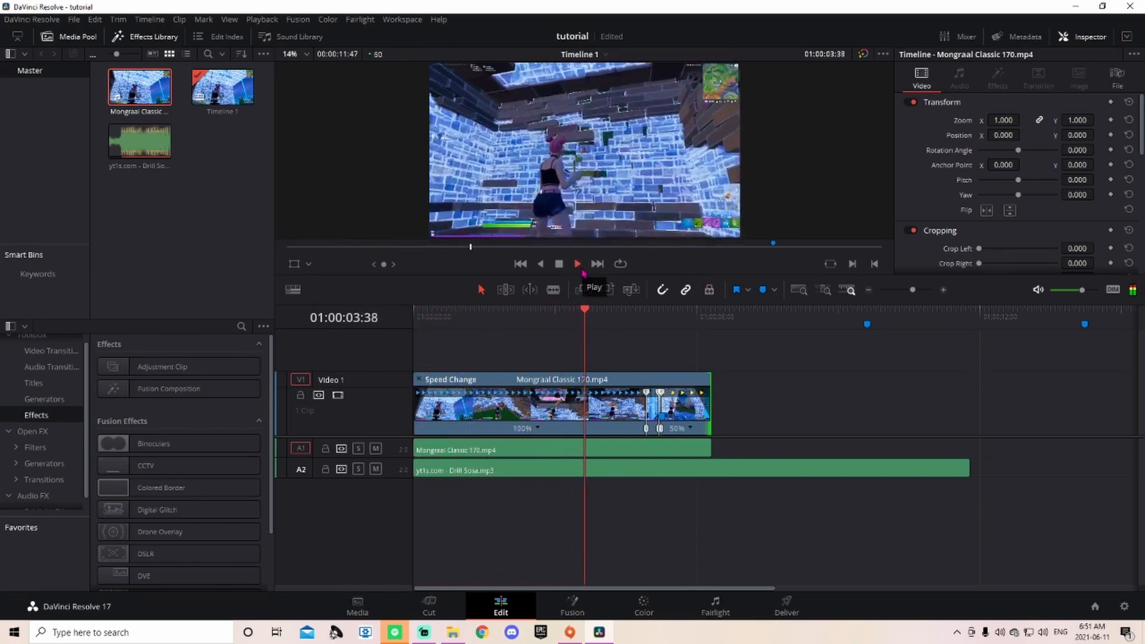
pyautogui.click(557, 265)
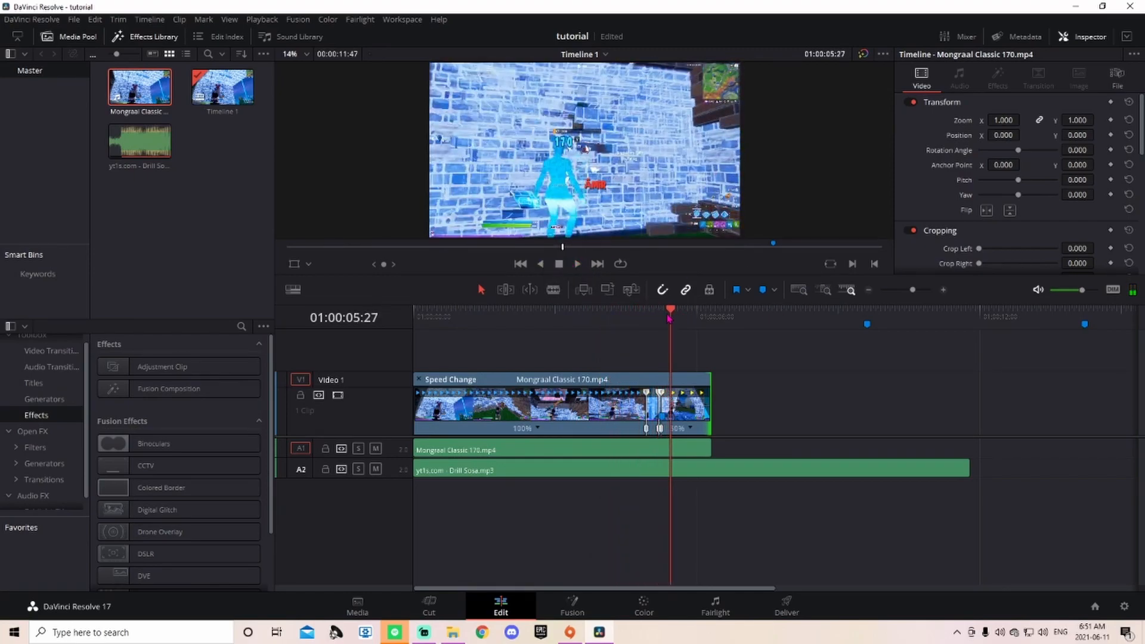
pyautogui.moveTo(673, 315)
pyautogui.mouseDown()
pyautogui.moveTo(781, 336)
pyautogui.moveTo(747, 322)
pyautogui.moveTo(660, 341)
pyautogui.mouseUp()
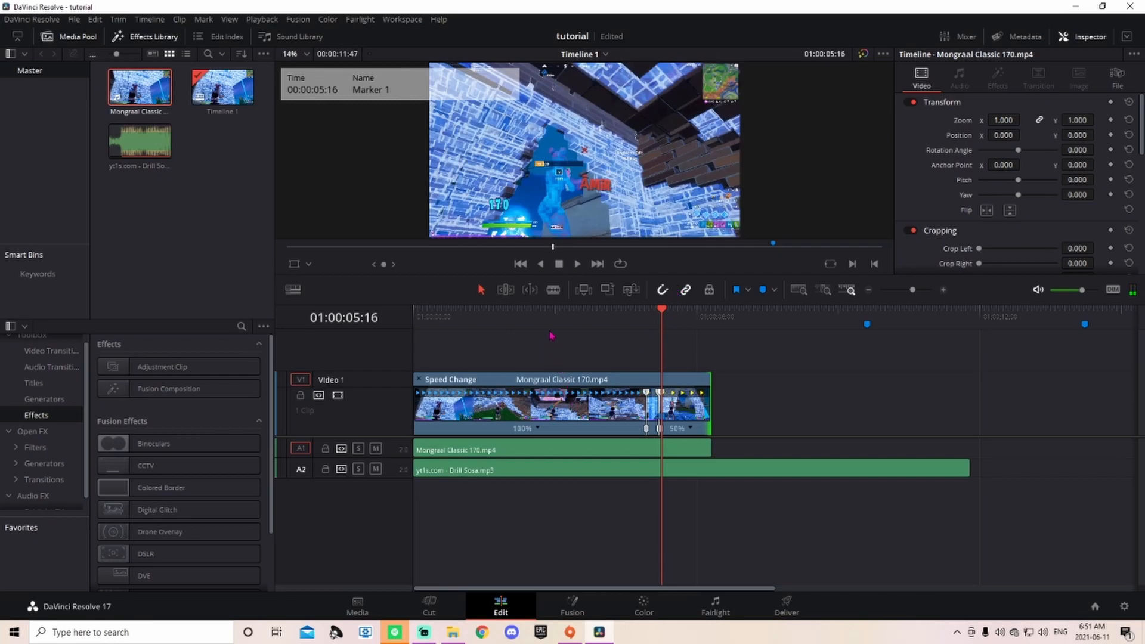
# Step: Delete the ruler marker at 01:00:09:37, then reselect the Drill Sosa music on A2
pyautogui.click(677, 470)
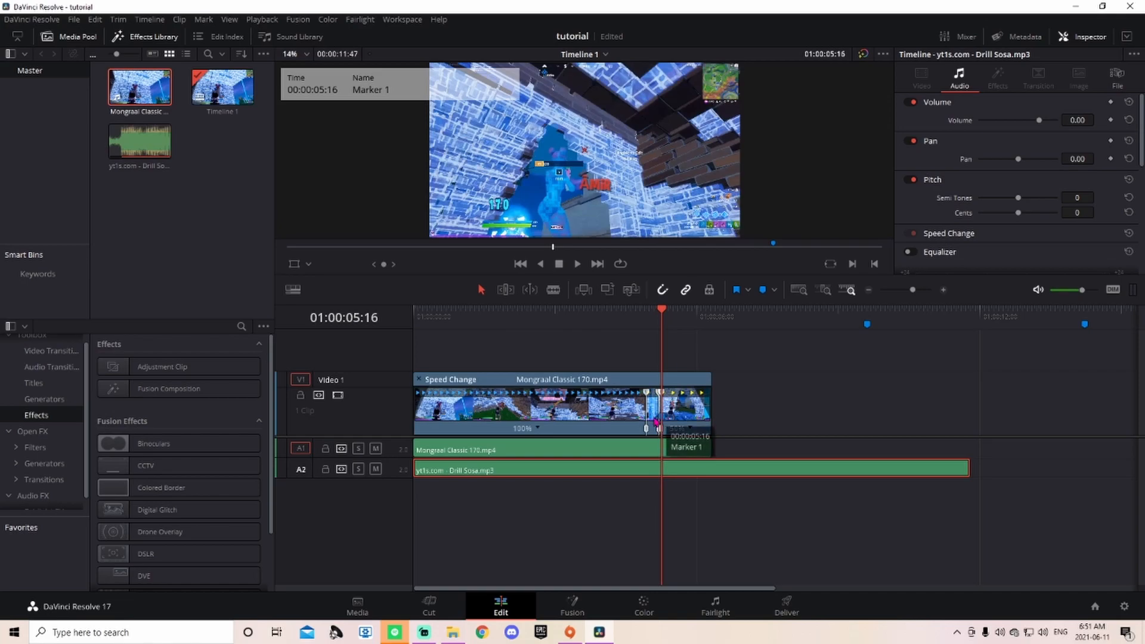
pyautogui.moveTo(663, 311)
pyautogui.mouseDown()
pyautogui.moveTo(680, 311)
pyautogui.moveTo(663, 311)
pyautogui.mouseUp()
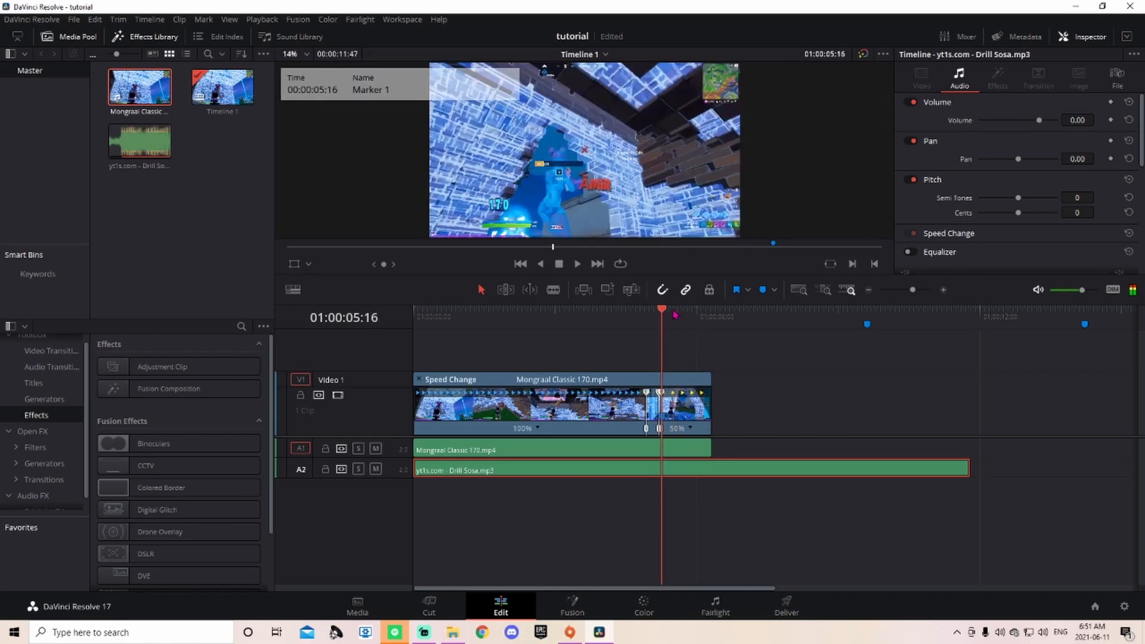
pyautogui.click(867, 324)
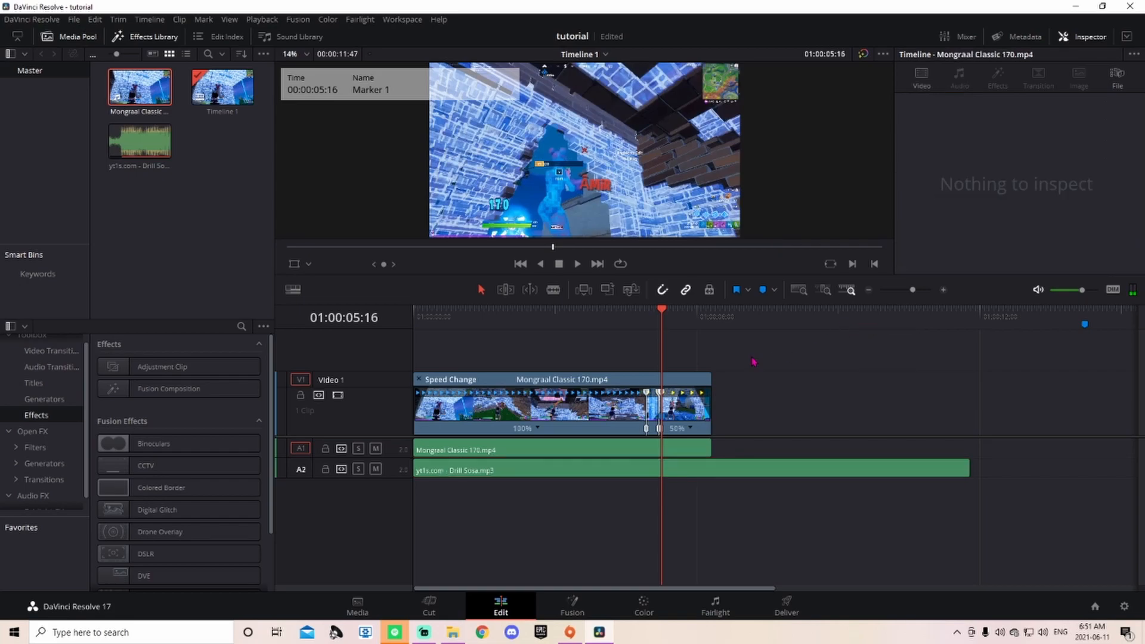
pyautogui.click(1085, 326)
pyautogui.press('Delete')
pyautogui.click(655, 472)
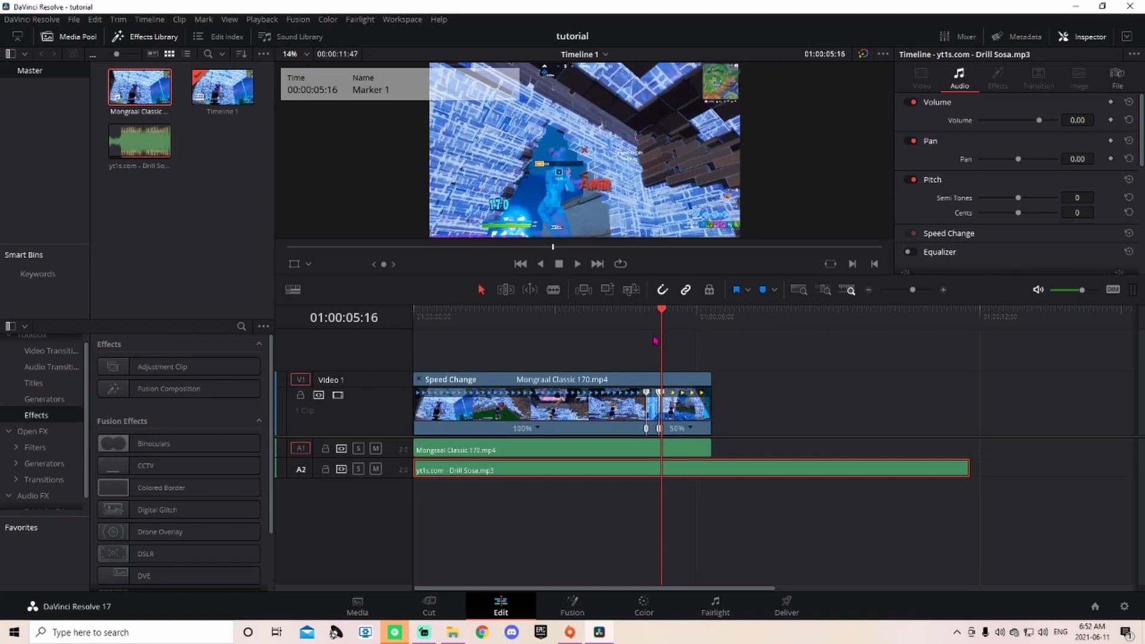
# Step: Blade the A2 music at 05:16, 05:12, 05:08, 05:04 and 05:00, then save
pyautogui.moveTo(916, 295); pyautogui.dragTo(917, 295)
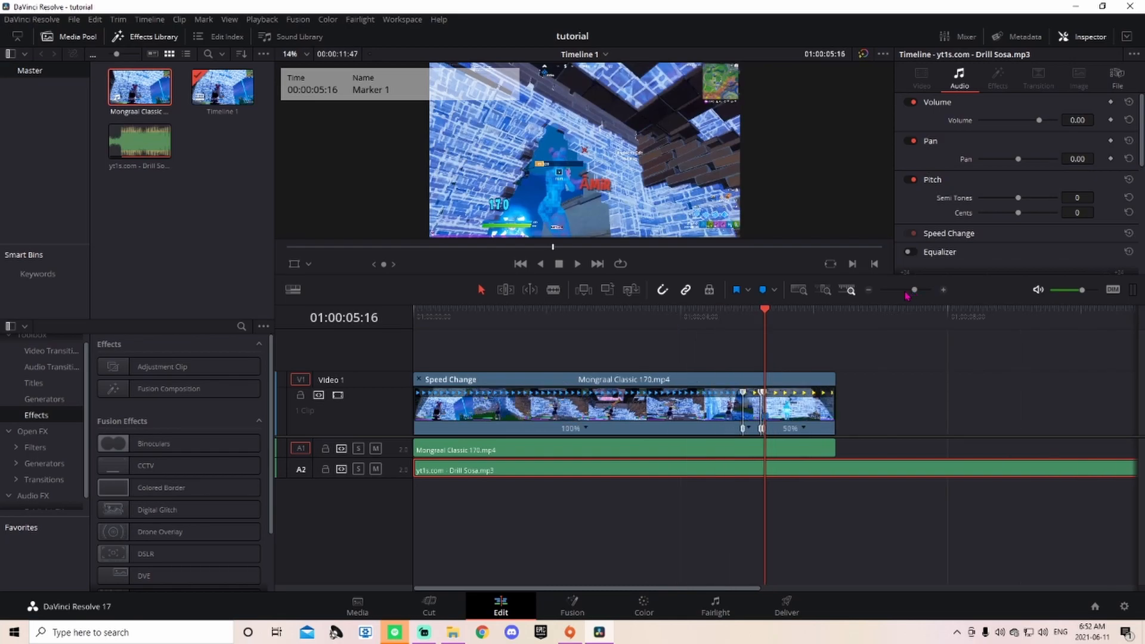
pyautogui.click(556, 291)
pyautogui.click(767, 472)
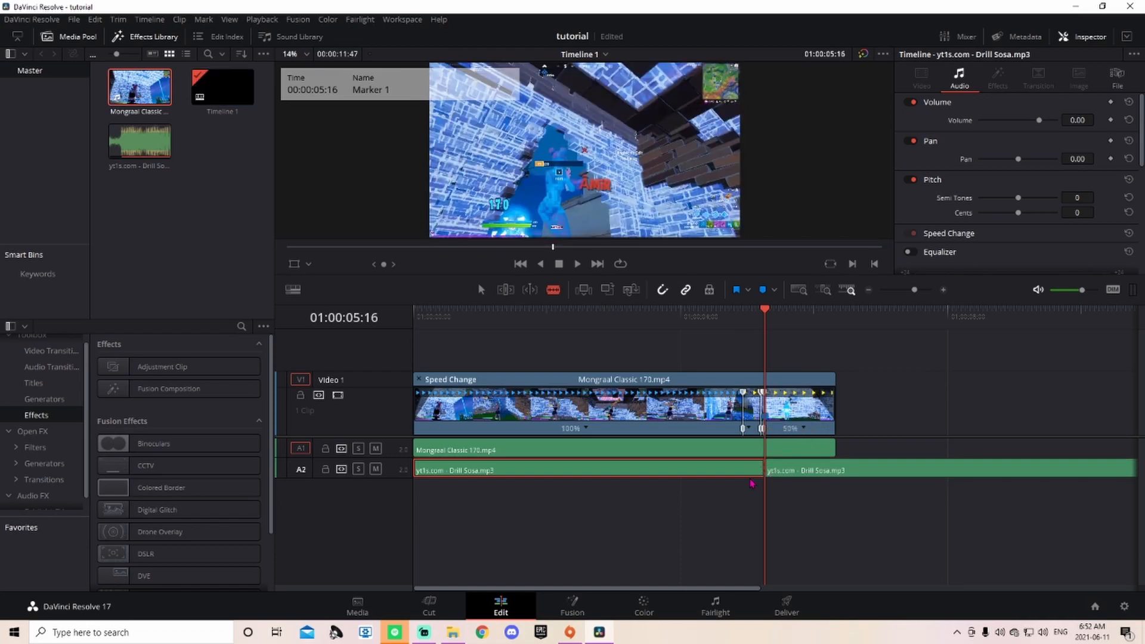
pyautogui.press('Left')
pyautogui.press('Left')
pyautogui.press('Left')
pyautogui.press('Left')
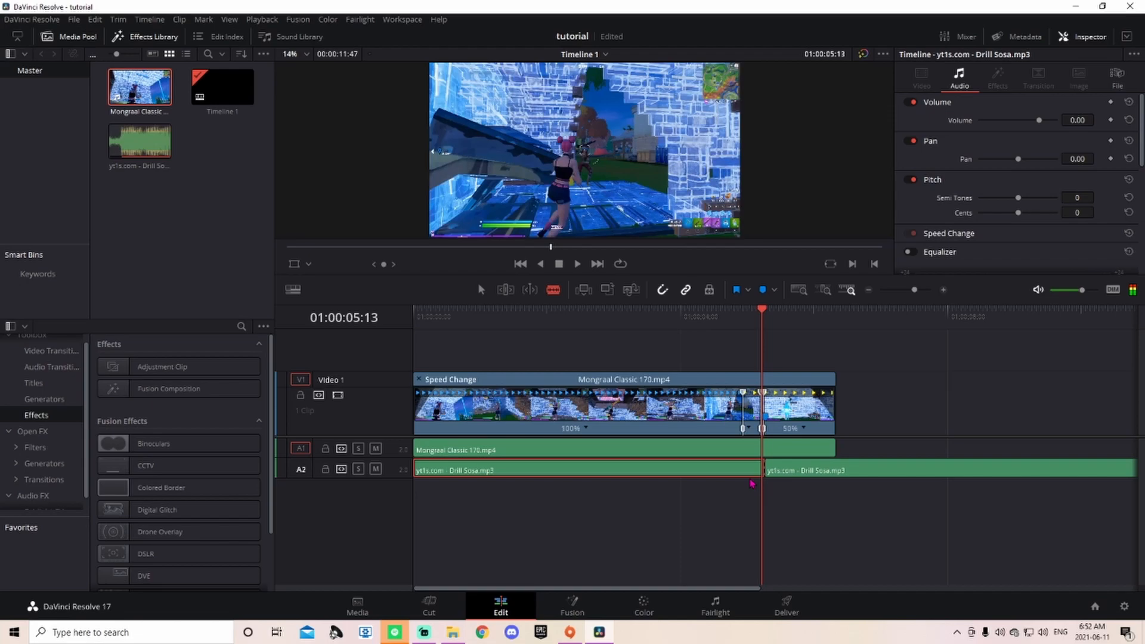
pyautogui.moveTo(912, 295); pyautogui.dragTo(929, 297)
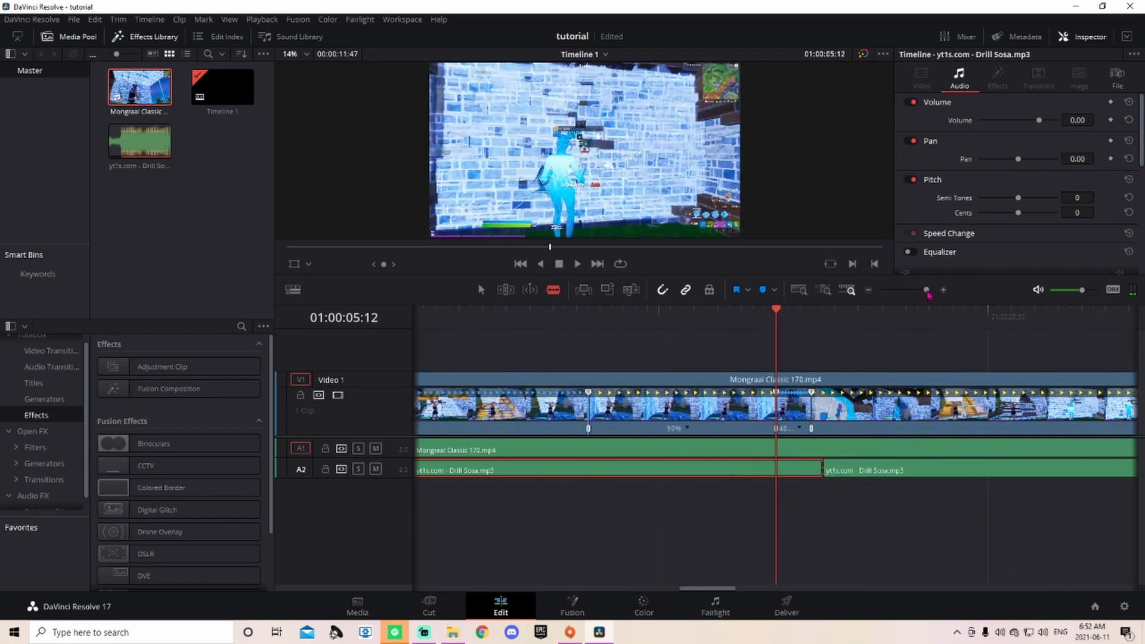
pyautogui.click(779, 470)
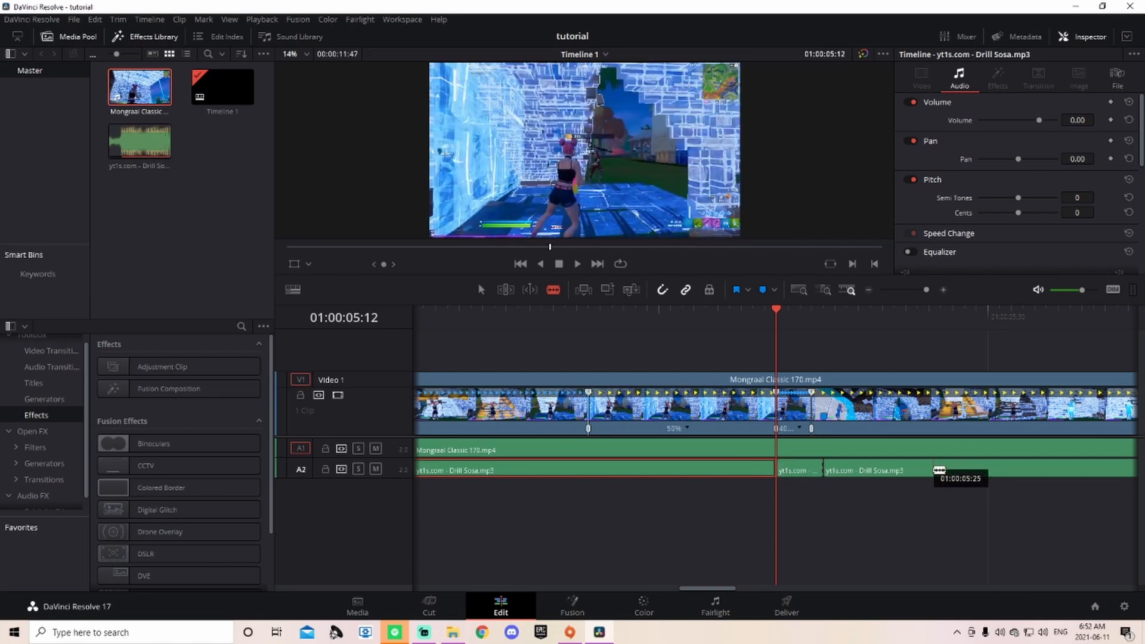
pyautogui.press('Left')
pyautogui.press('Left')
pyautogui.press('Left')
pyautogui.press('Left')
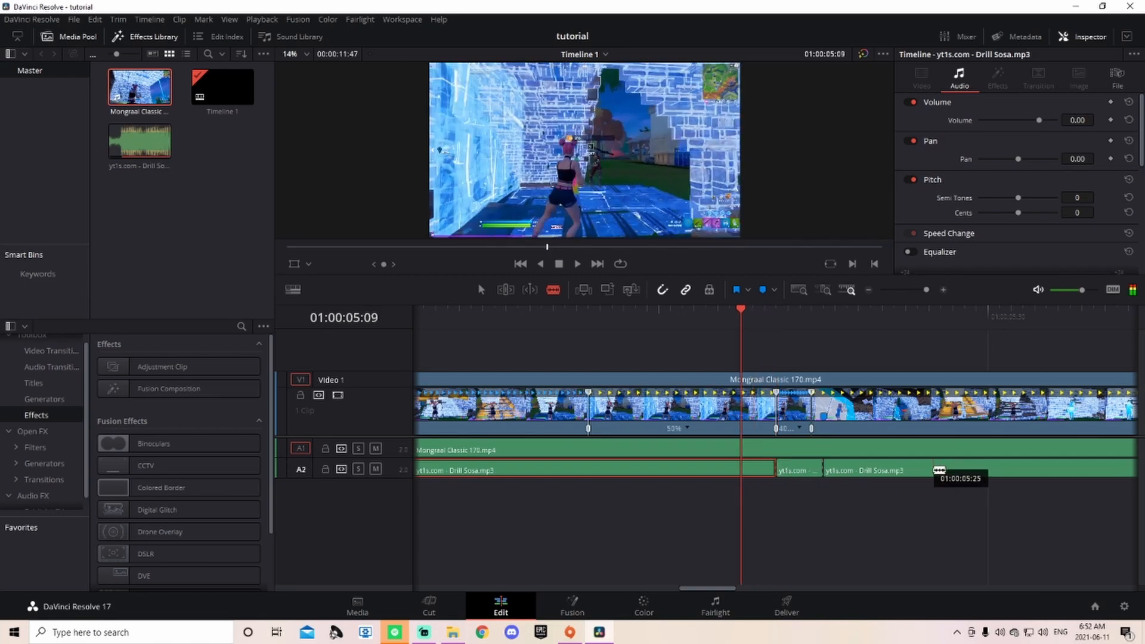
pyautogui.click(732, 470)
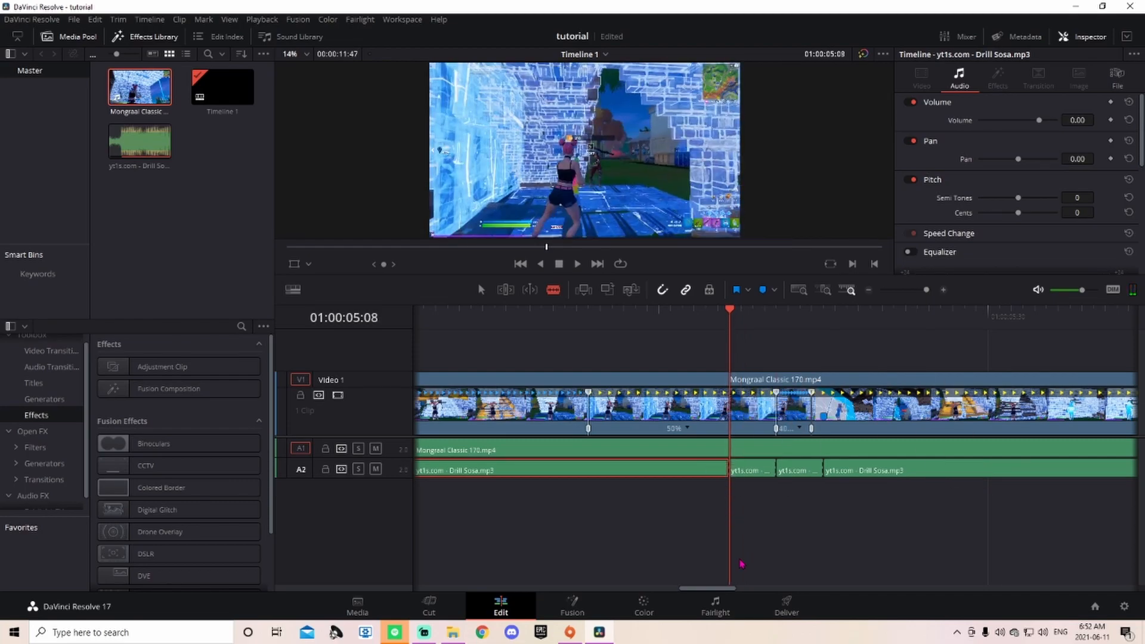
pyautogui.press('Left')
pyautogui.press('Left')
pyautogui.press('Left')
pyautogui.press('Left')
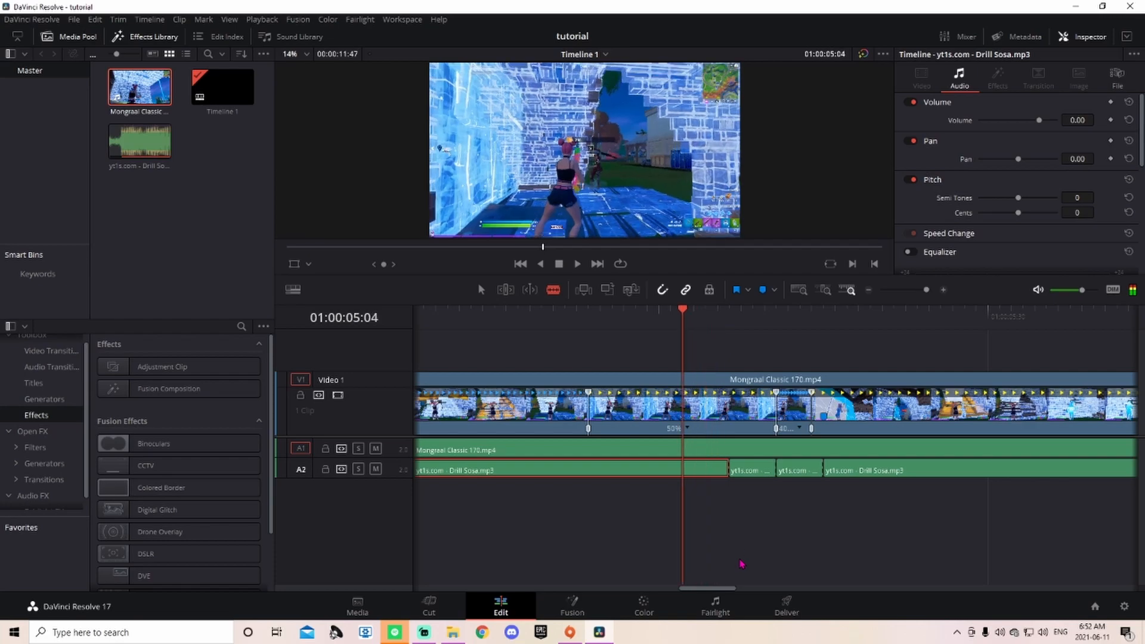
pyautogui.moveTo(683, 469); pyautogui.dragTo(683, 469)
pyautogui.press('Left')
pyautogui.press('Left')
pyautogui.press('Left')
pyautogui.press('Left')
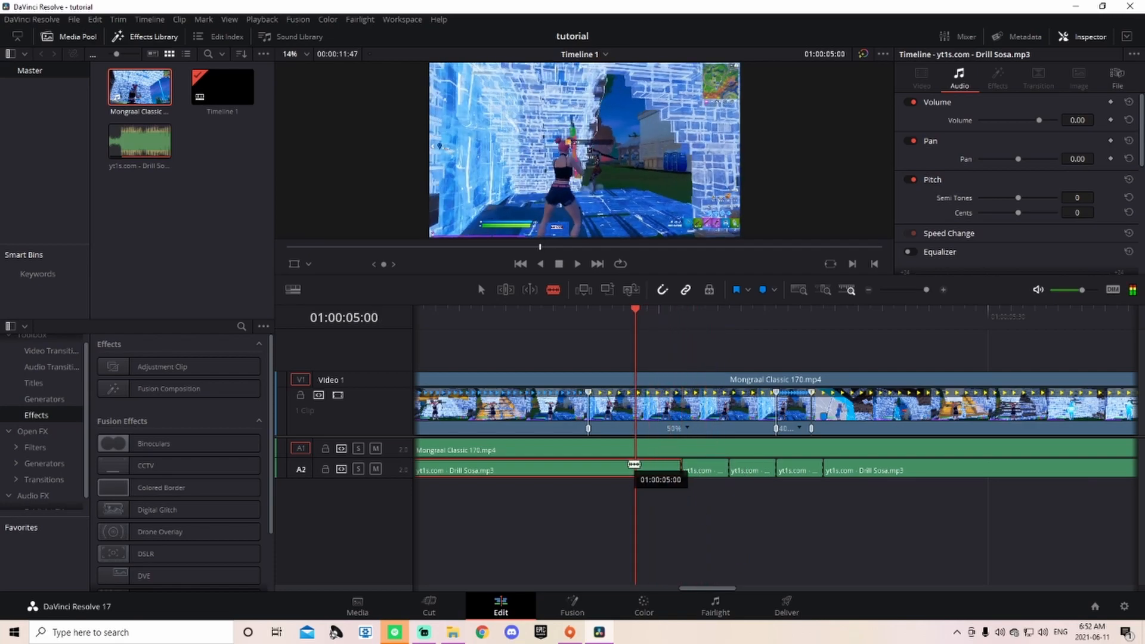
pyautogui.click(636, 467)
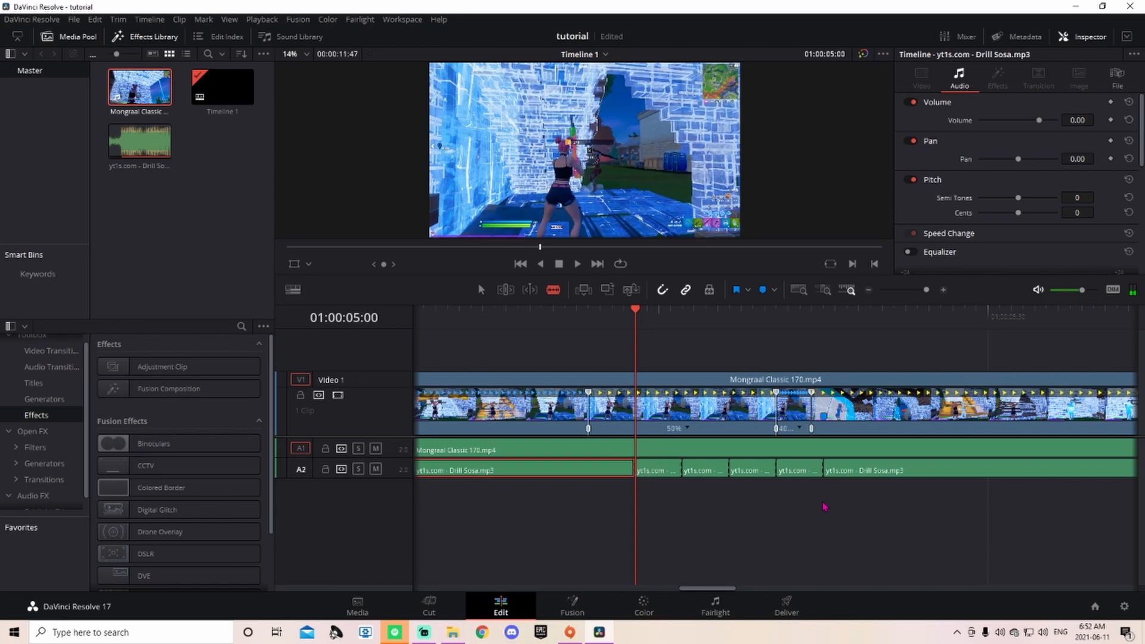
pyautogui.hotkey('ctrl', 's')
# Step: Cut the music further back at 04:56, 04:52, 04:48 and one earlier beat, saving along the way
pyautogui.press('Left')
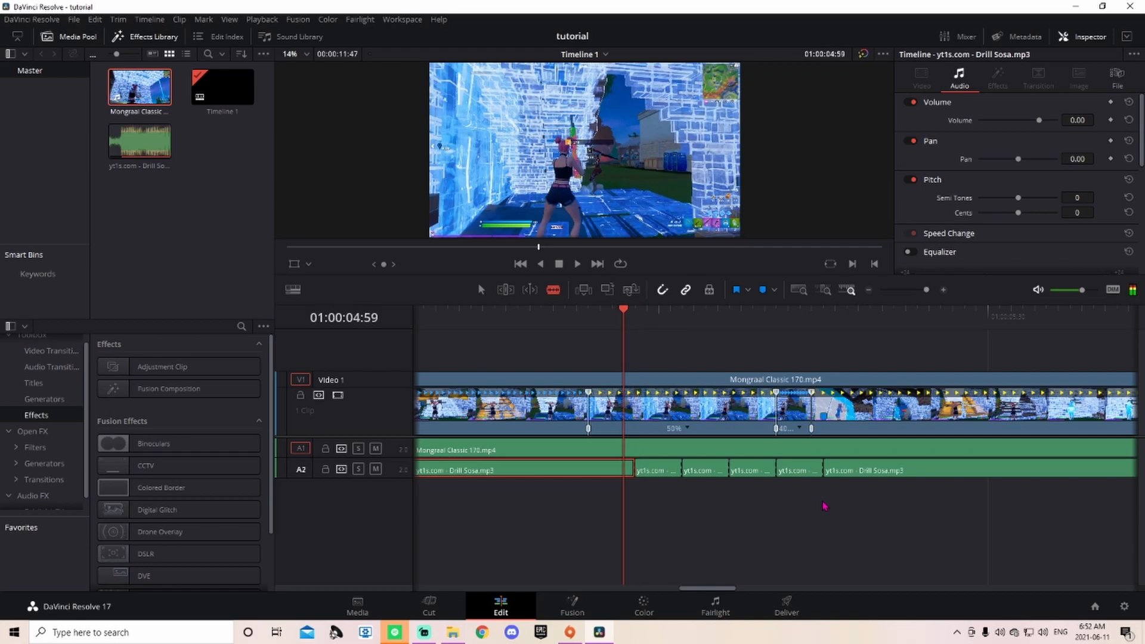
pyautogui.press('Left')
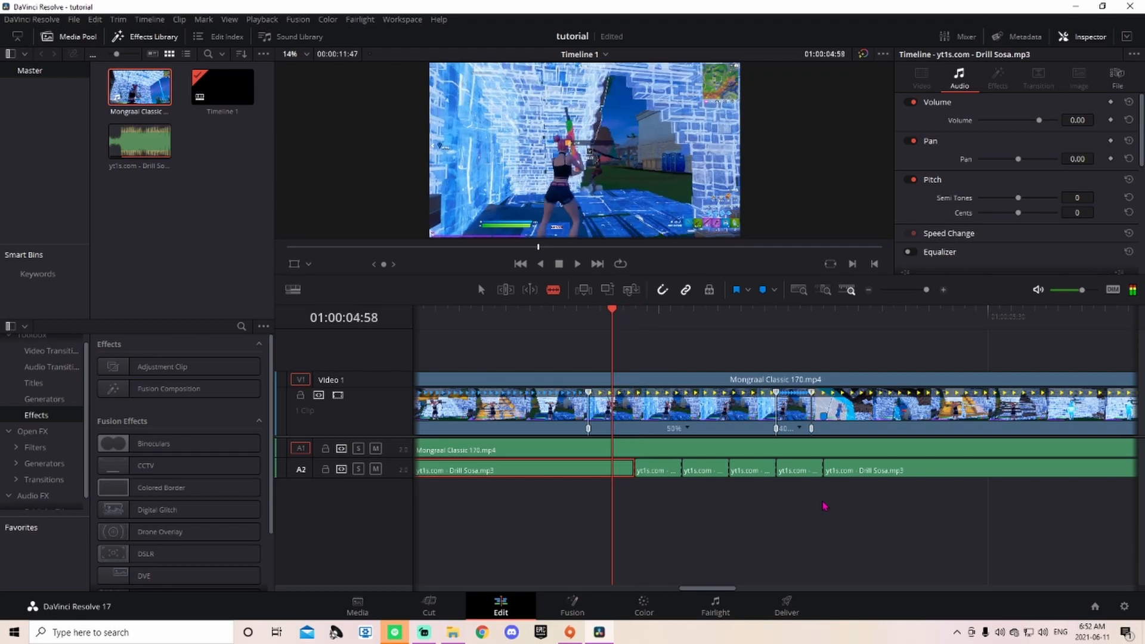
pyautogui.press('Right')
pyautogui.press('Right')
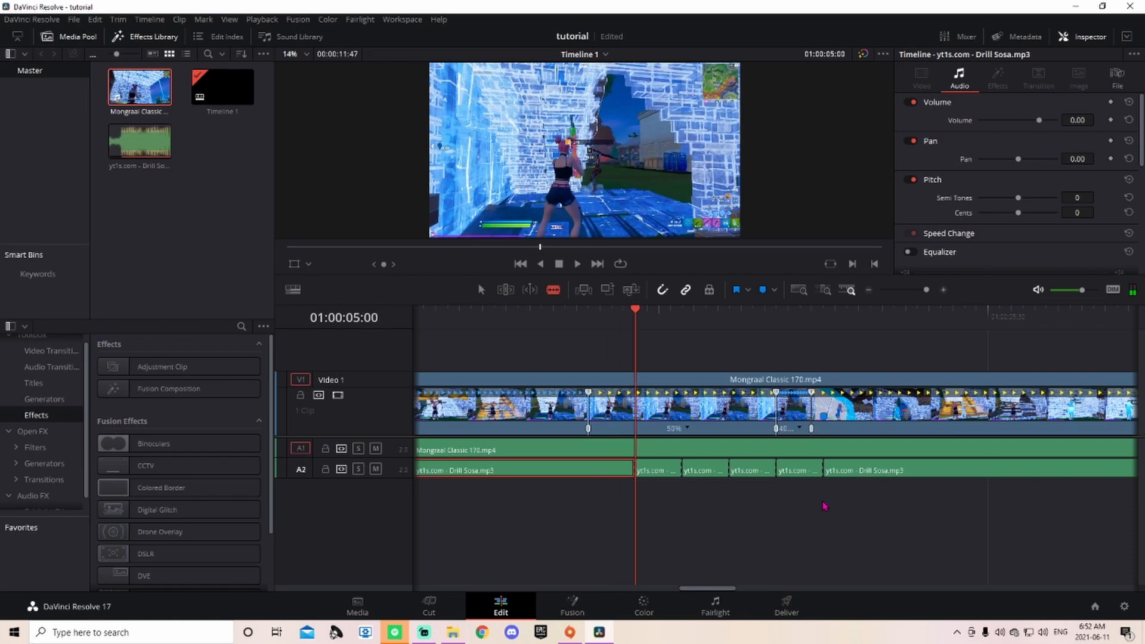
pyautogui.press('Left')
pyautogui.press('Left')
pyautogui.press('Left')
pyautogui.press('Left')
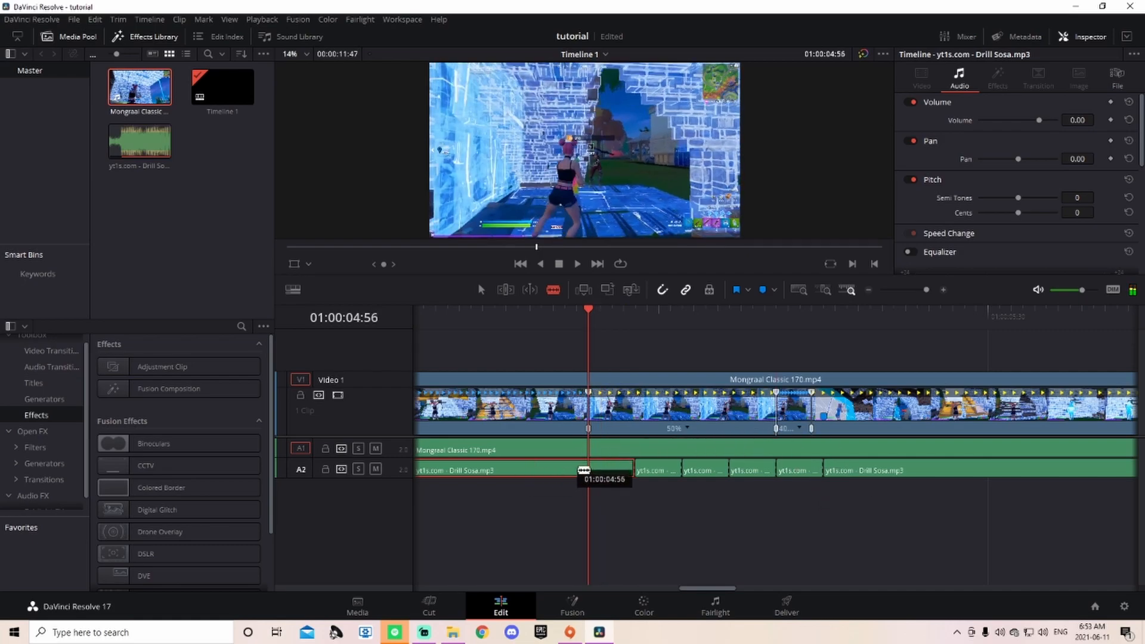
pyautogui.click(590, 469)
pyautogui.press('Left')
pyautogui.press('Left')
pyautogui.press('Left')
pyautogui.press('Left')
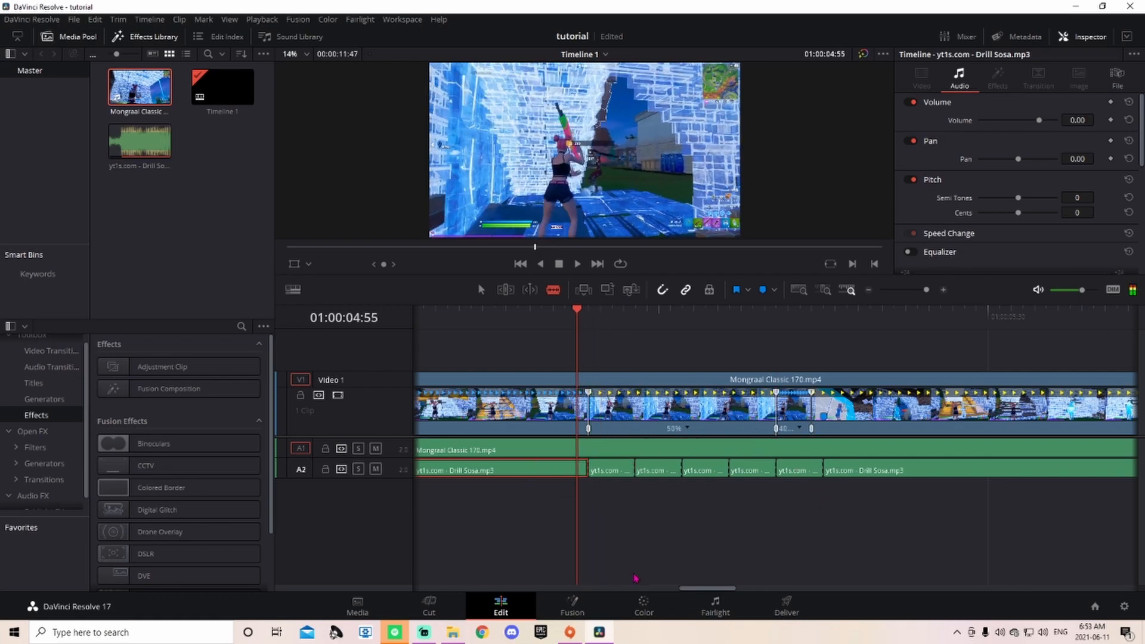
pyautogui.click(545, 468)
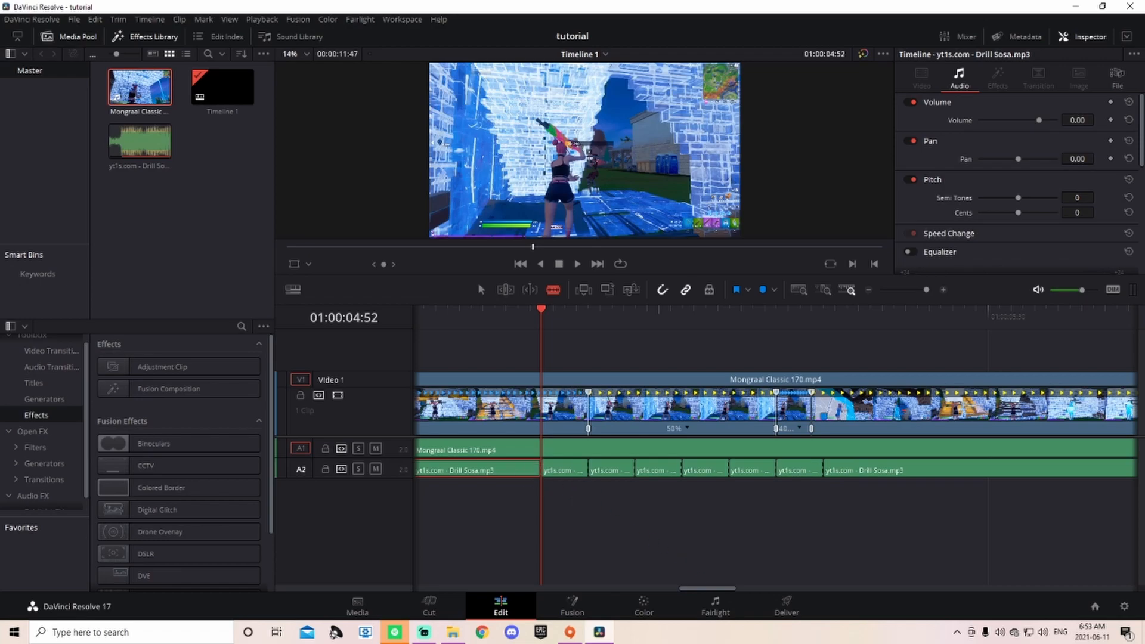
pyautogui.press('Left')
pyautogui.press('Left')
pyautogui.press('Left')
pyautogui.press('Left')
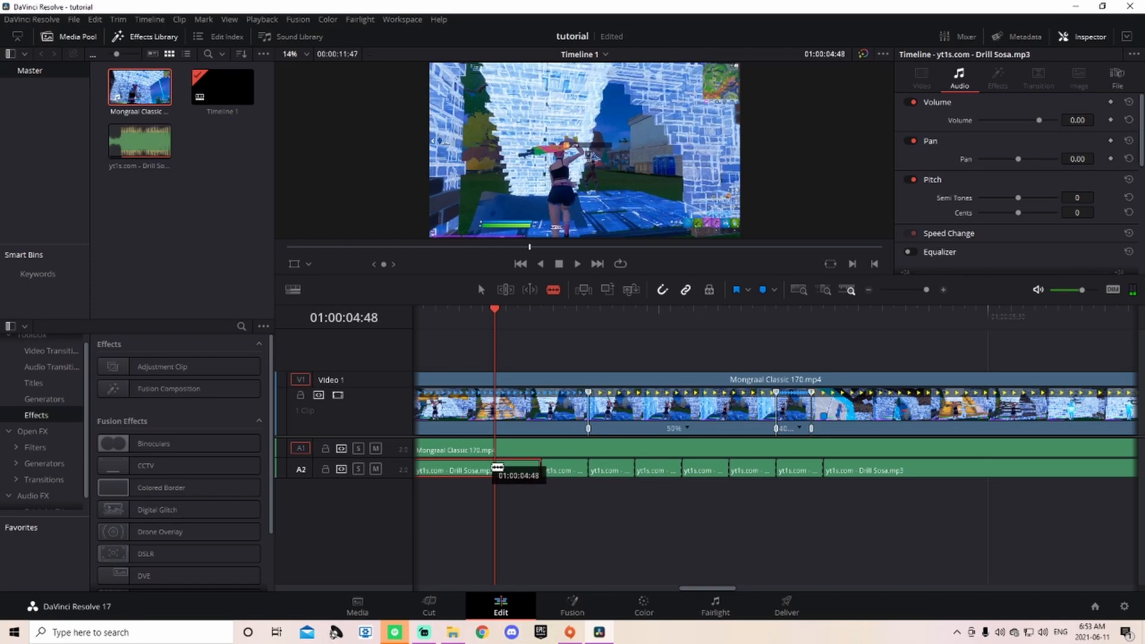
pyautogui.click(495, 467)
pyautogui.hotkey('ctrl', 's')
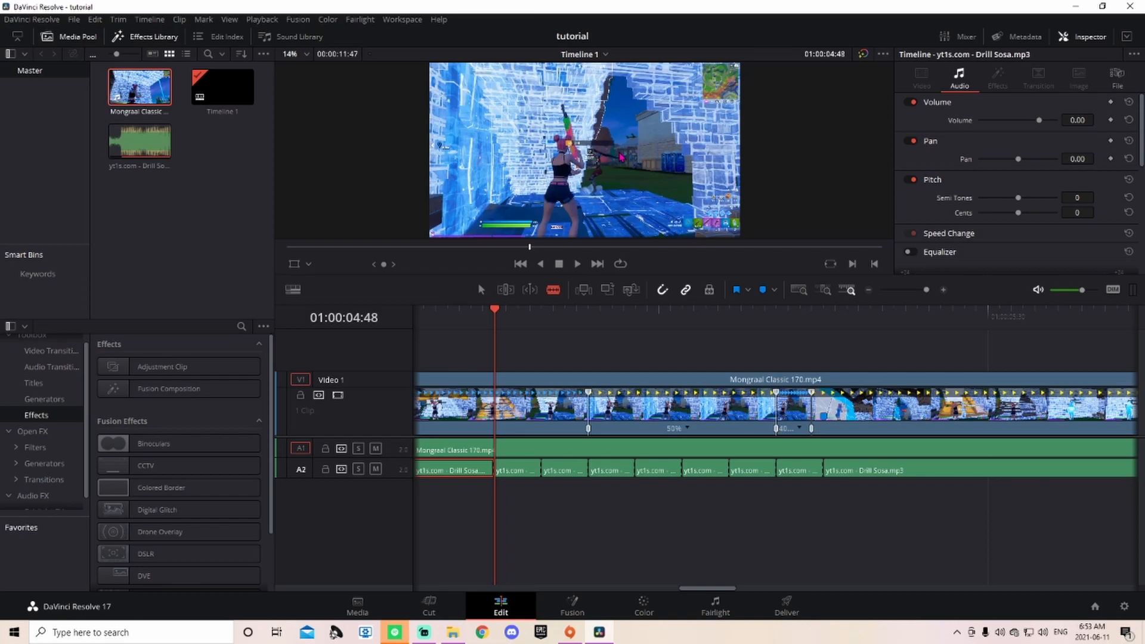
pyautogui.press('j')
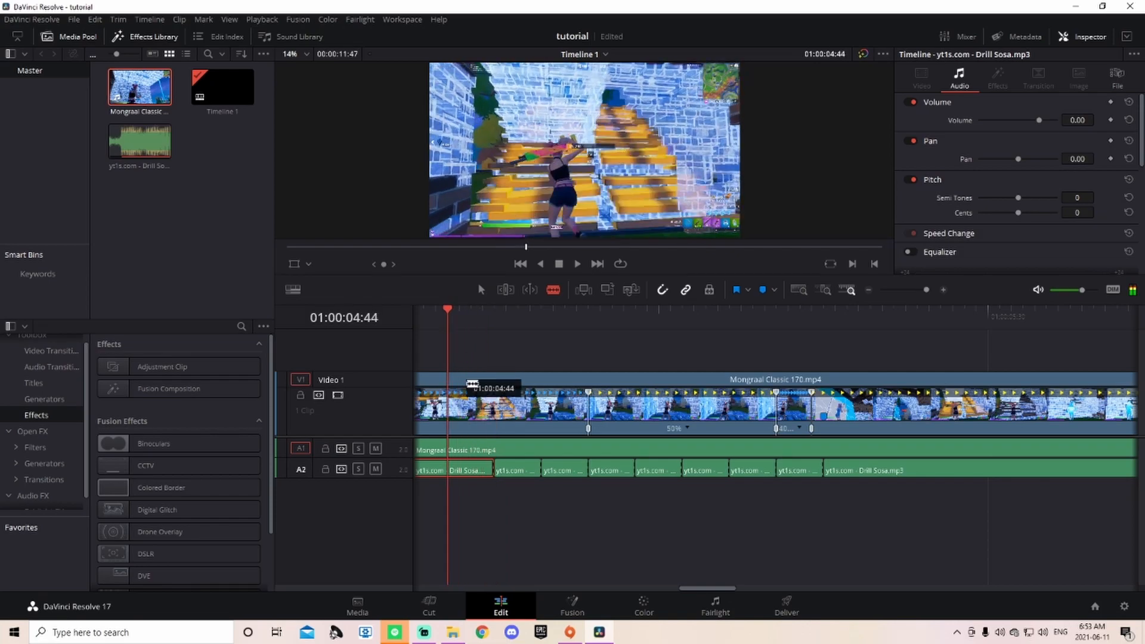
pyautogui.click(449, 471)
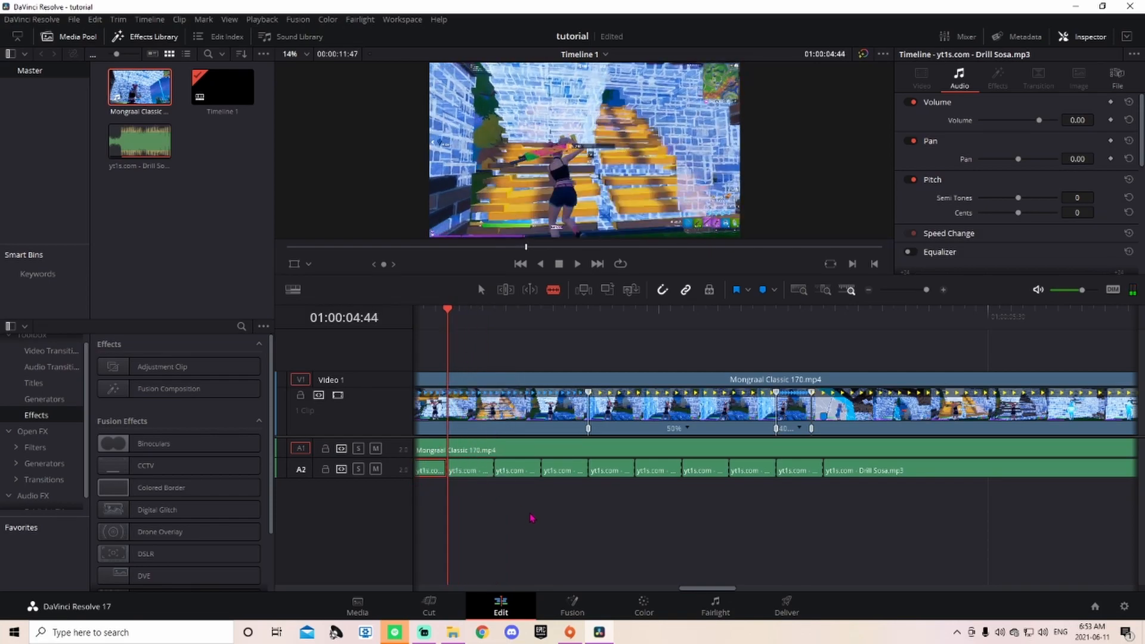
pyautogui.press('j')
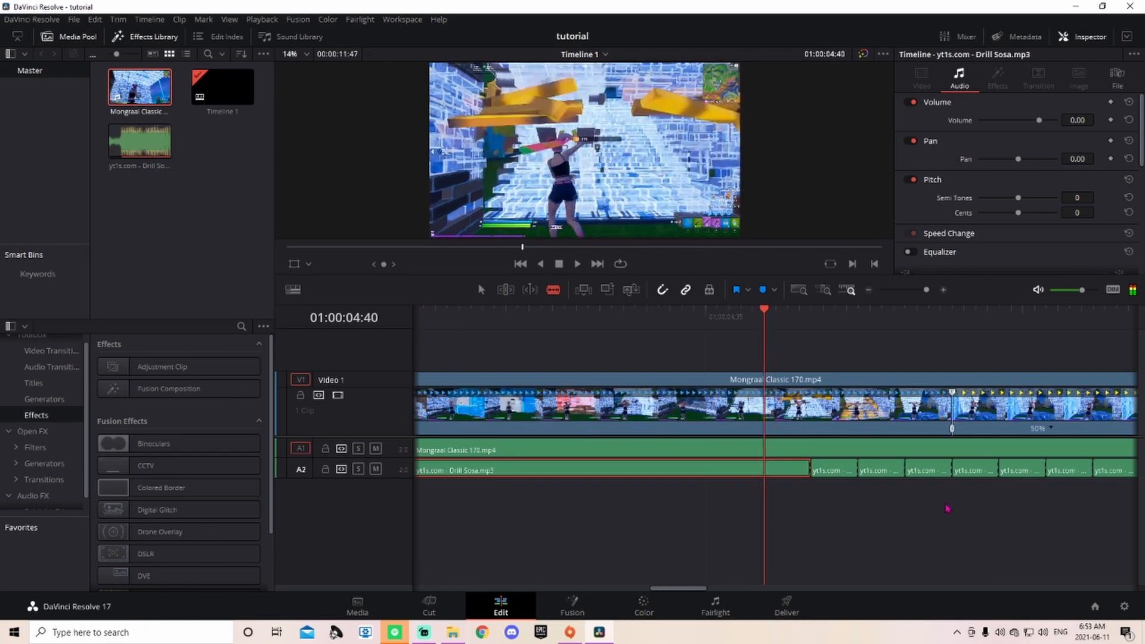
# Step: Make a final split in the long music clip and switch back to the Selection tool
pyautogui.click(764, 470)
pyautogui.click(481, 289)
pyautogui.moveTo(927, 289); pyautogui.dragTo(924, 293)
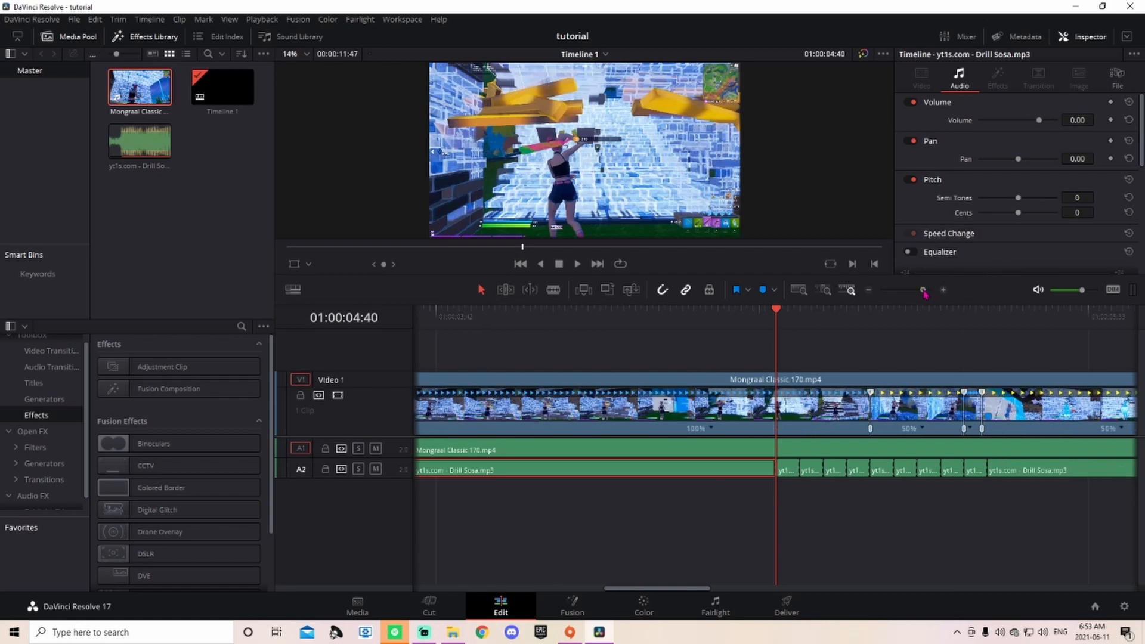
# Step: Delete five alternating short music pieces on A2, leaving silent gaps
pyautogui.click(788, 475)
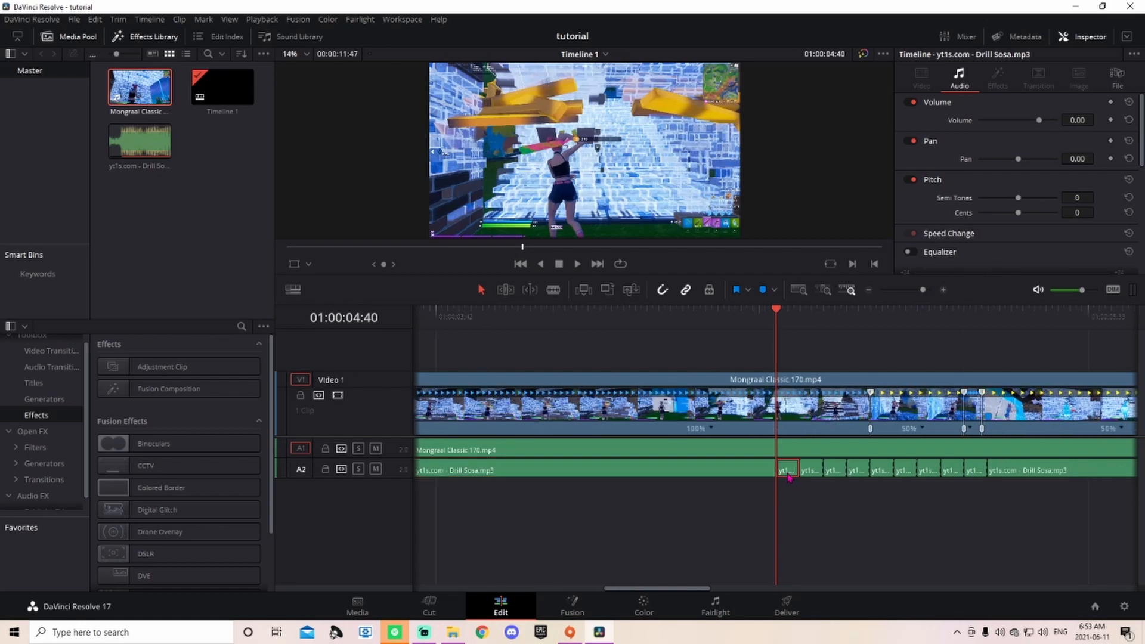
pyautogui.press('BackSpace')
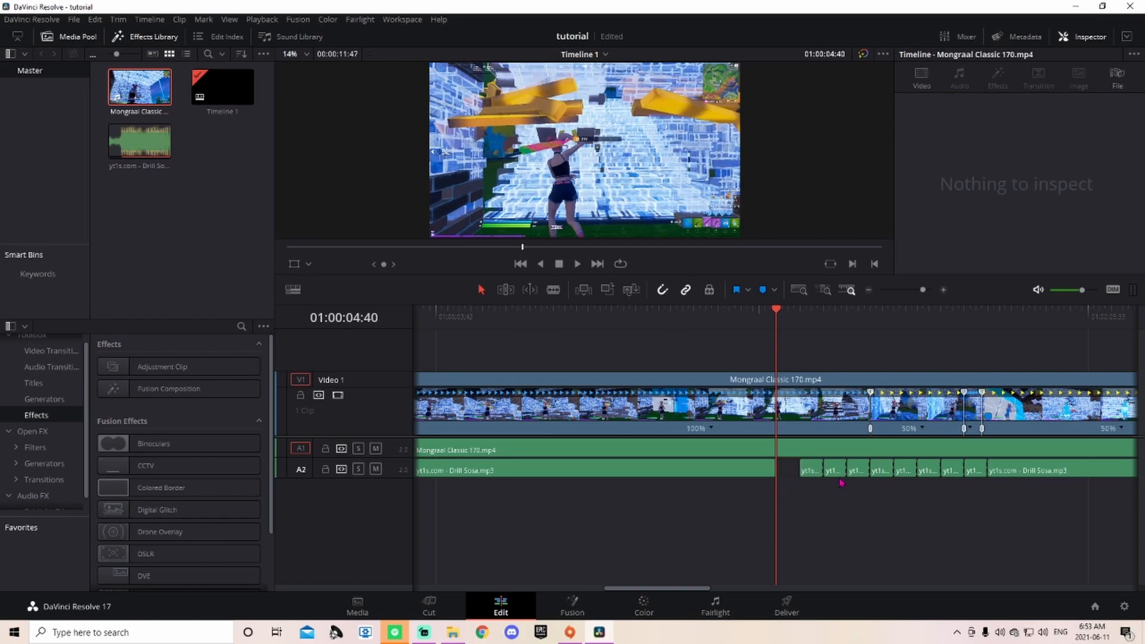
pyautogui.click(835, 470)
pyautogui.press('BackSpace')
pyautogui.click(883, 474)
pyautogui.press('BackSpace')
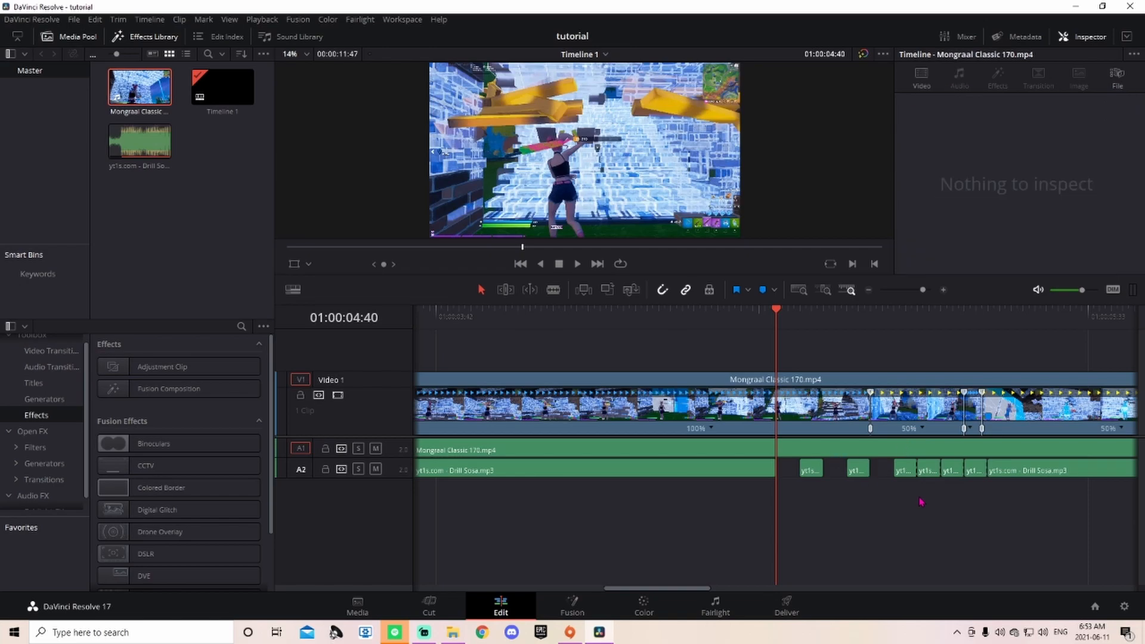
pyautogui.click(933, 474)
pyautogui.press('BackSpace')
pyautogui.click(976, 473)
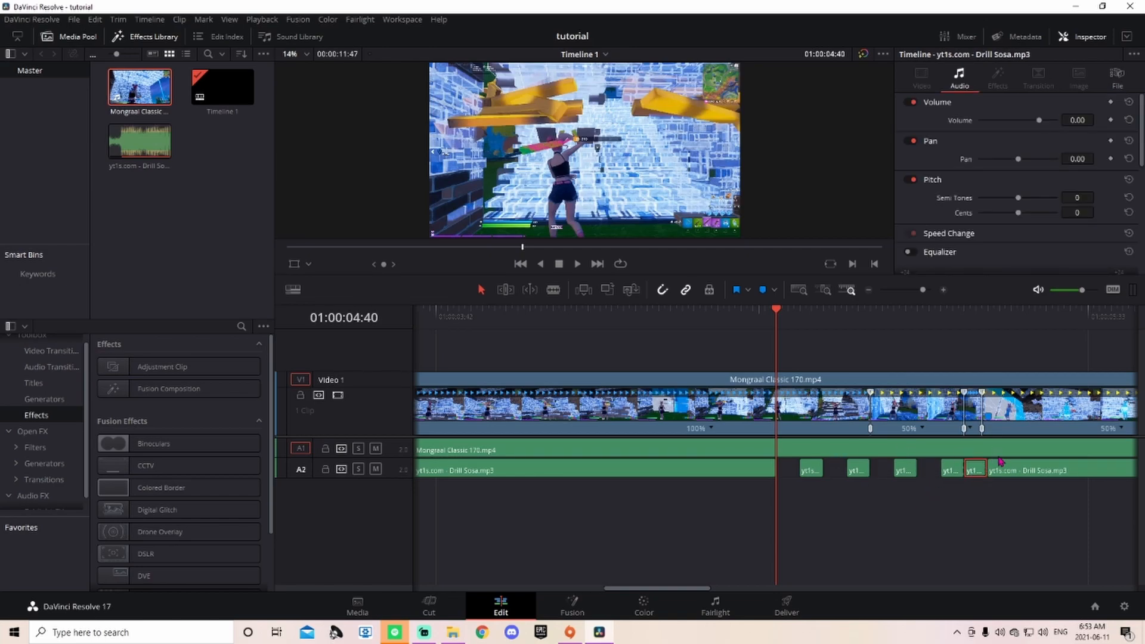
pyautogui.press('BackSpace')
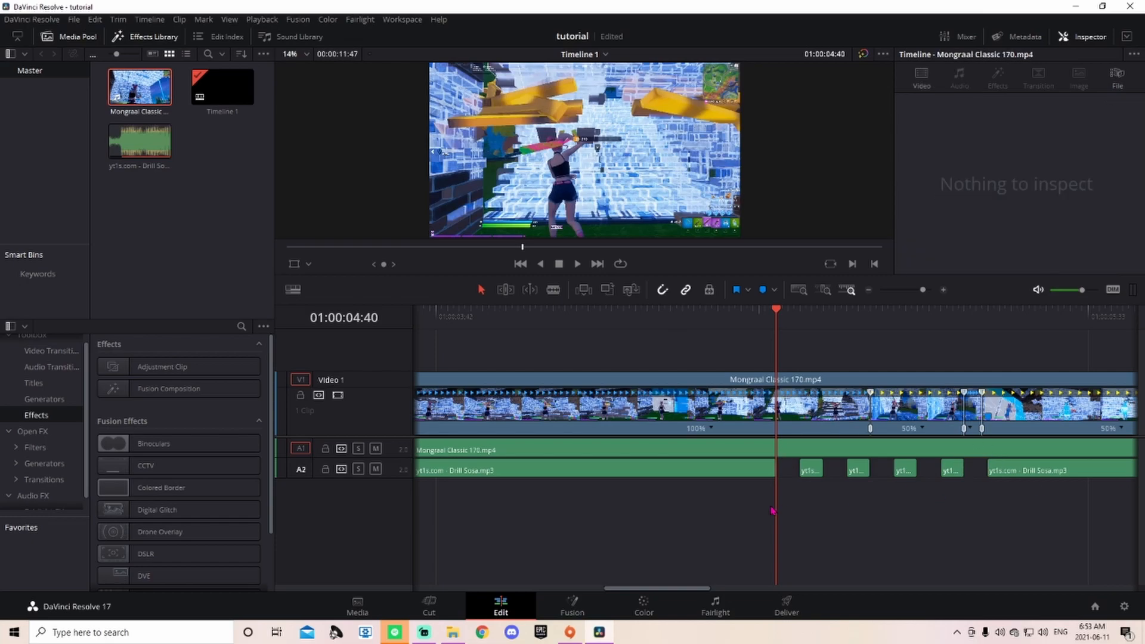
# Step: Select Mongraal Classic 170.mp4 on V1 and hide its retime controls
pyautogui.moveTo(923, 289); pyautogui.dragTo(913, 298)
pyautogui.click(543, 418)
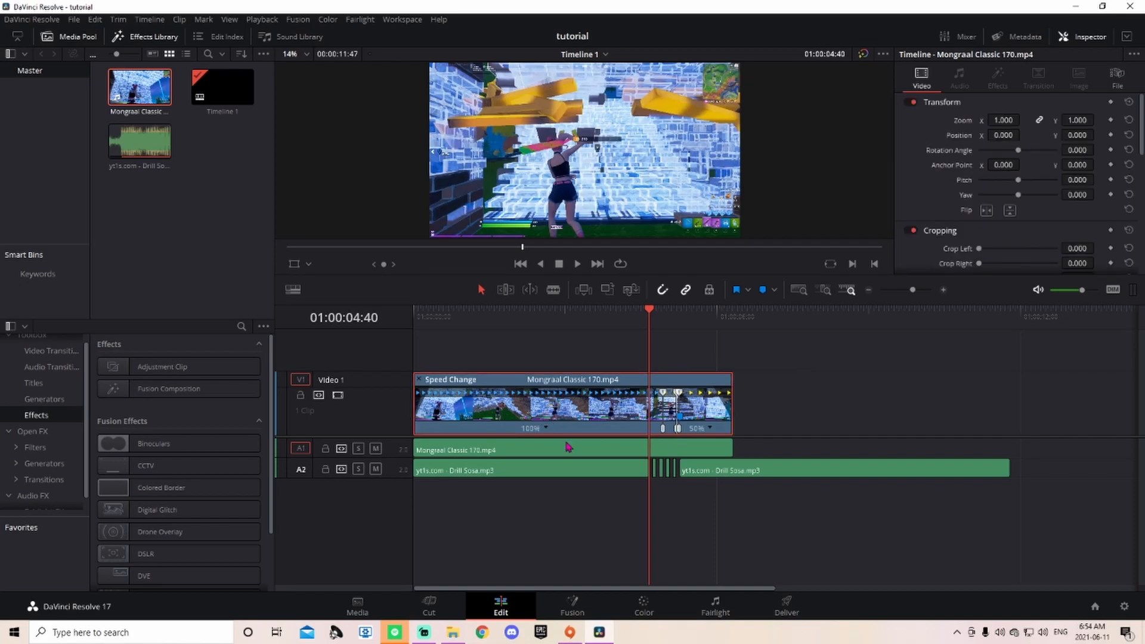
pyautogui.hotkey('ctrl', 'r')
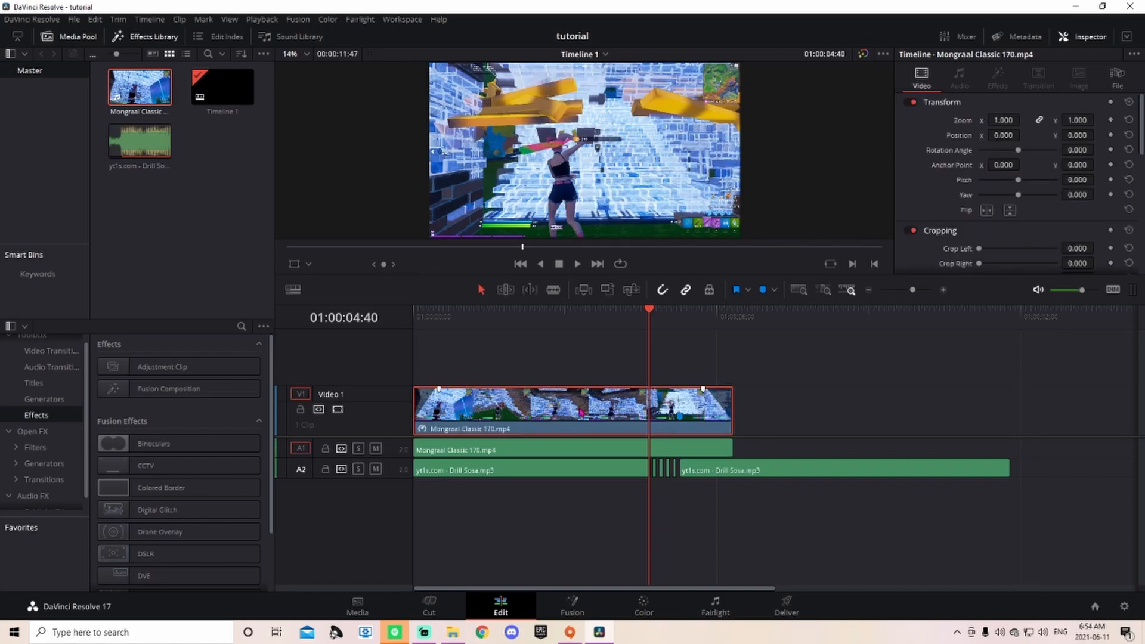
# Step: Play the edit from the start to review it, then scrub back to around 04:23
pyautogui.moveTo(651, 315); pyautogui.dragTo(586, 317)
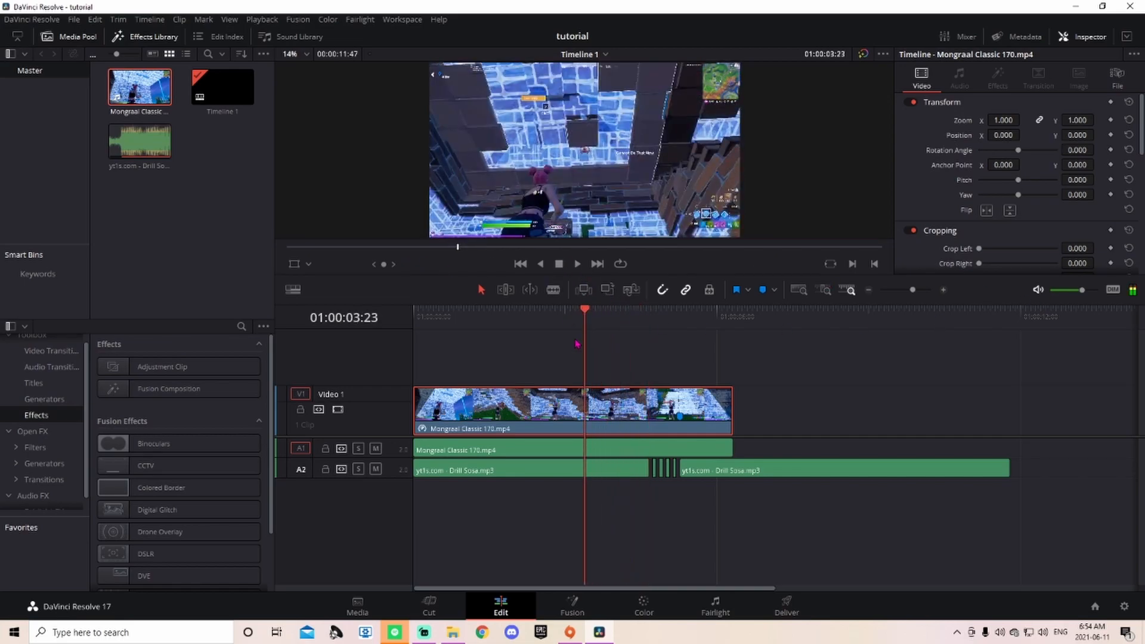
pyautogui.press('Home')
pyautogui.press('space')
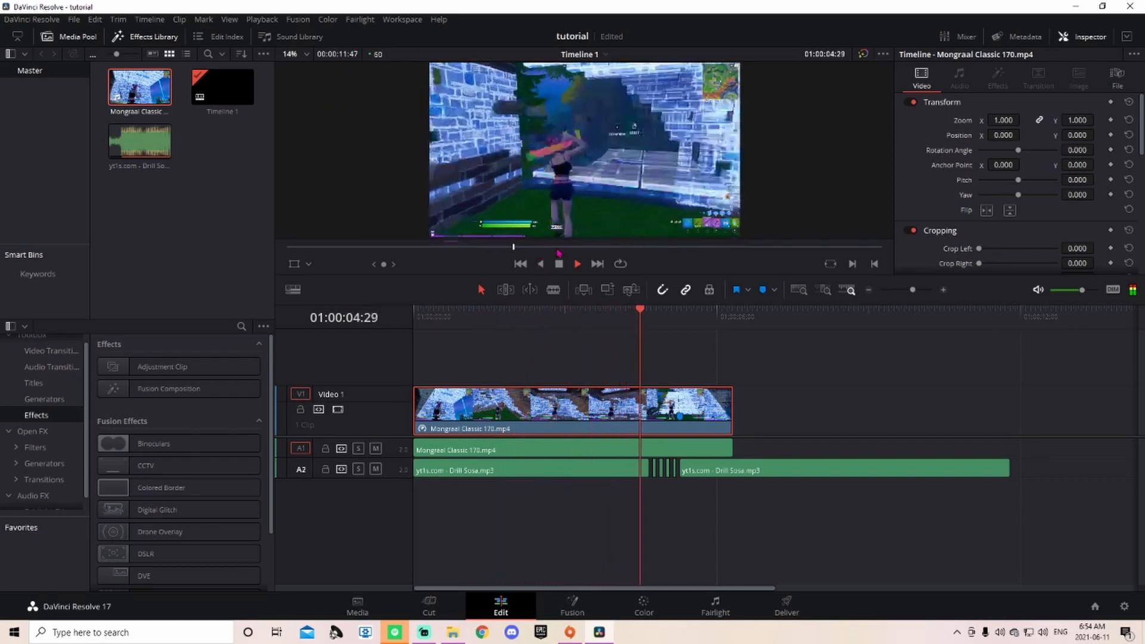
pyautogui.press('space')
pyautogui.moveTo(755, 310); pyautogui.dragTo(650, 327)
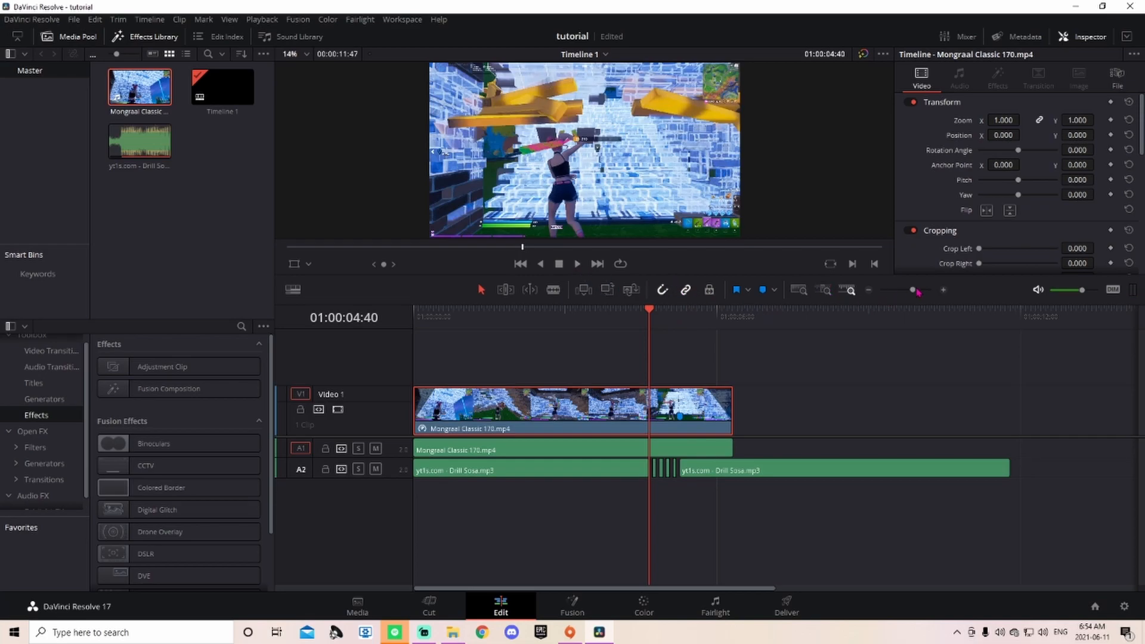
pyautogui.moveTo(913, 293); pyautogui.dragTo(920, 294)
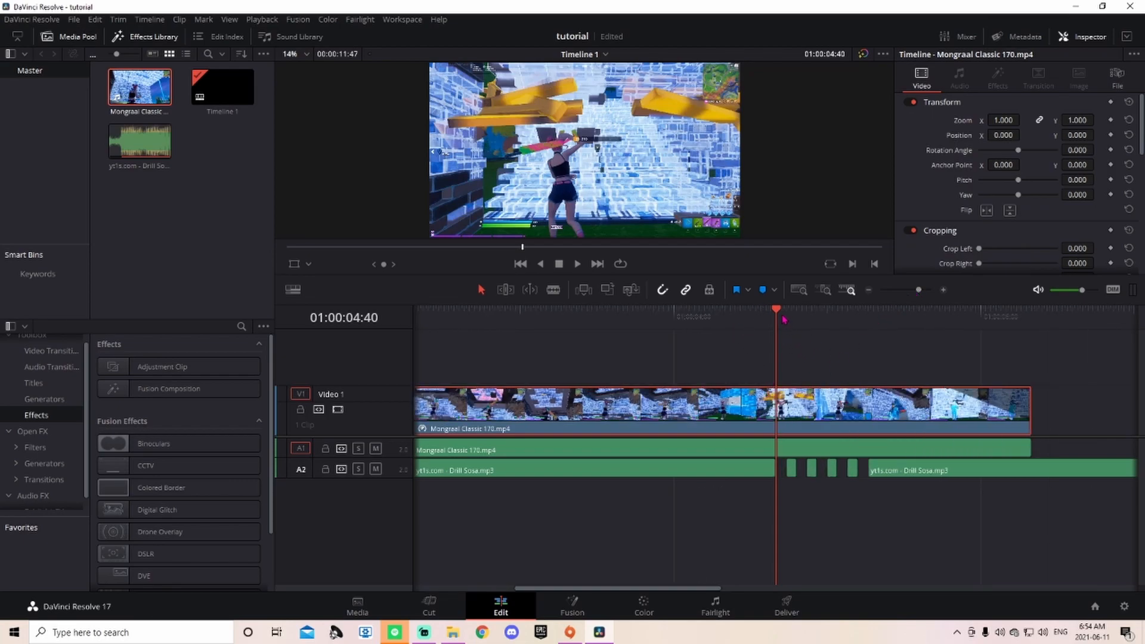
# Step: Blade the V1 gameplay video at 04:40
pyautogui.press('Left')
pyautogui.press('Right')
pyautogui.press('b')
pyautogui.click(780, 416)
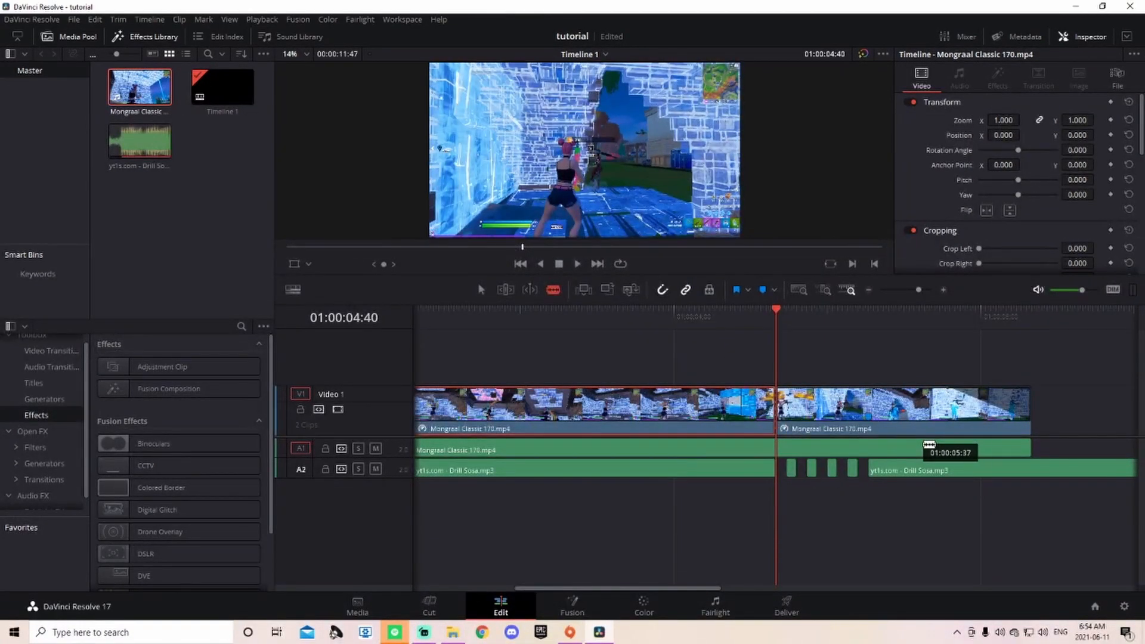
# Step: Cut V1 again at Marker 1 (05:16) and select the middle clip between the cuts
pyautogui.press('space')
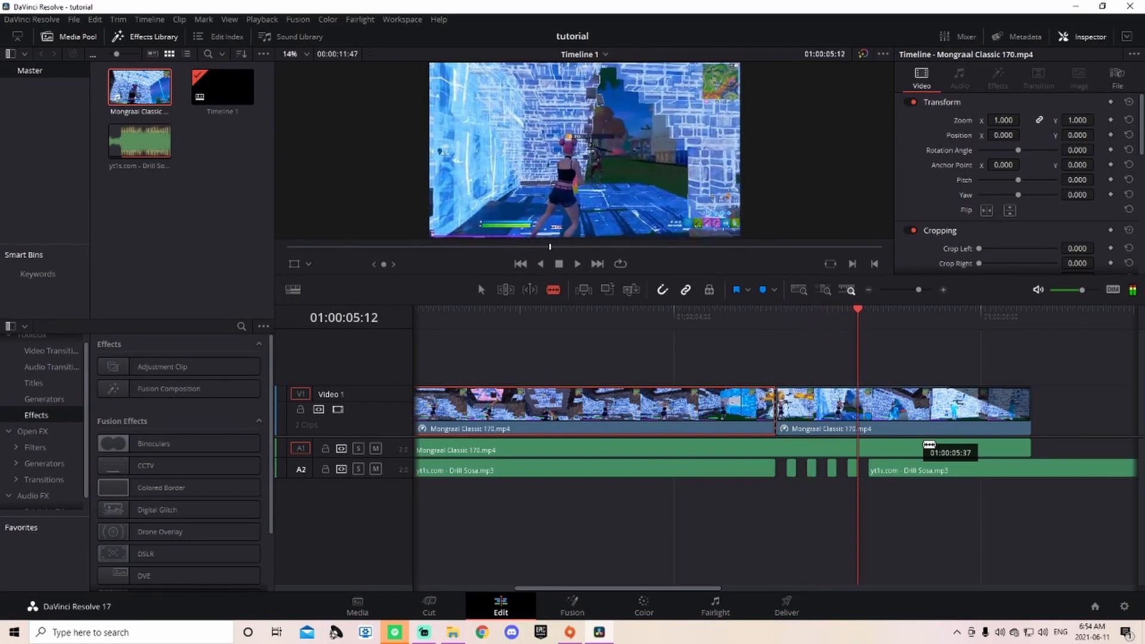
pyautogui.press('m')
pyautogui.press('Right')
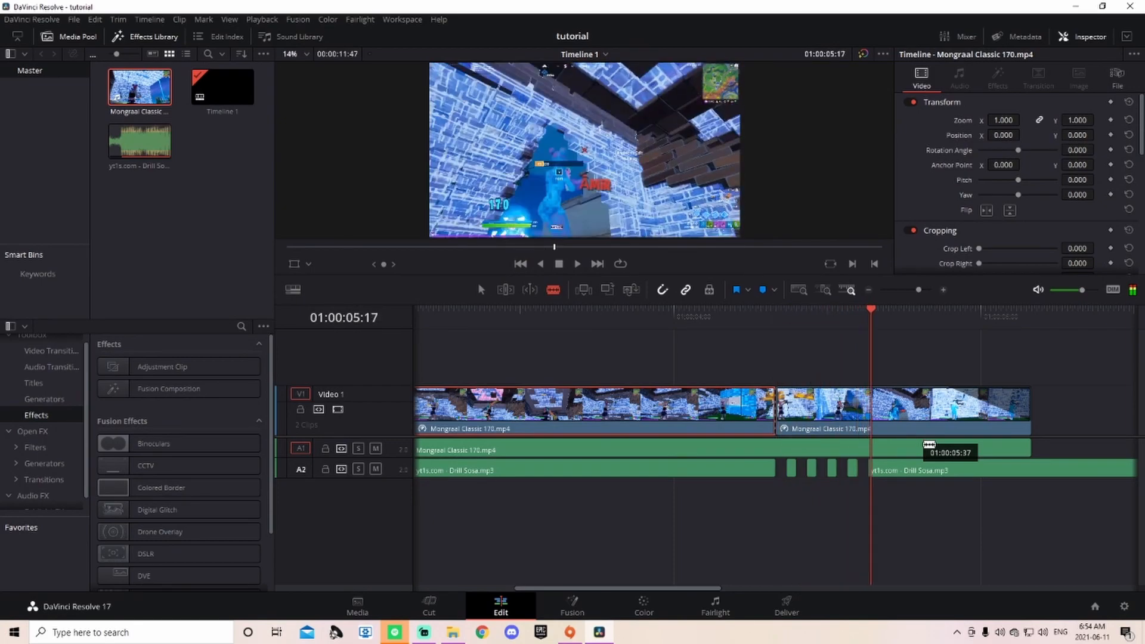
pyautogui.press('Left')
pyautogui.click(872, 414)
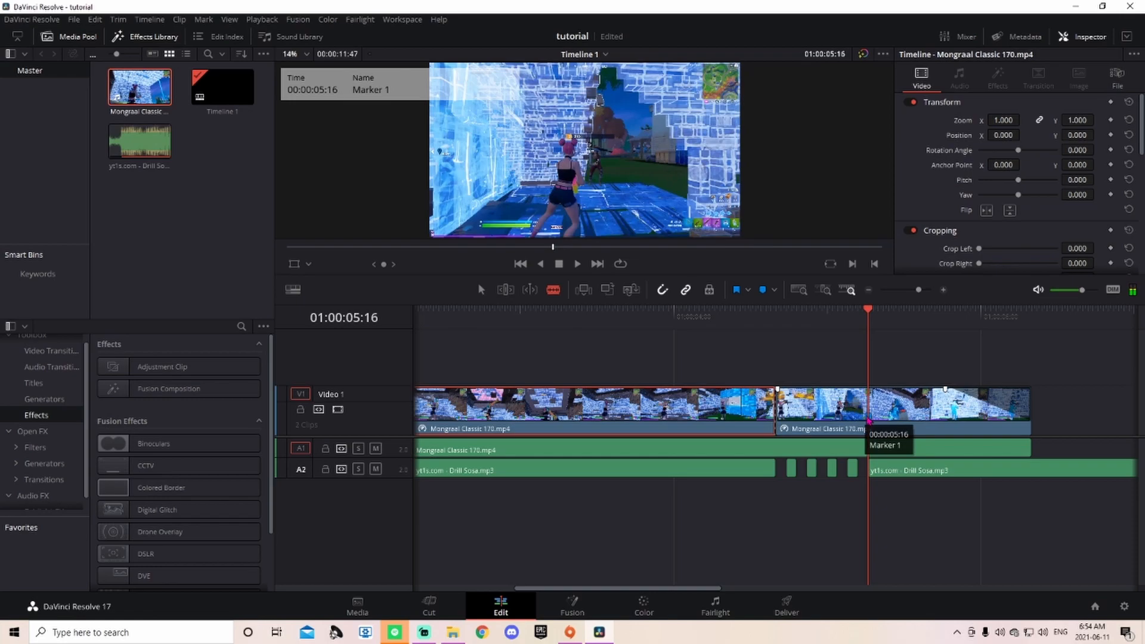
pyautogui.hotkey('ctrl', 'z')
pyautogui.click(871, 408)
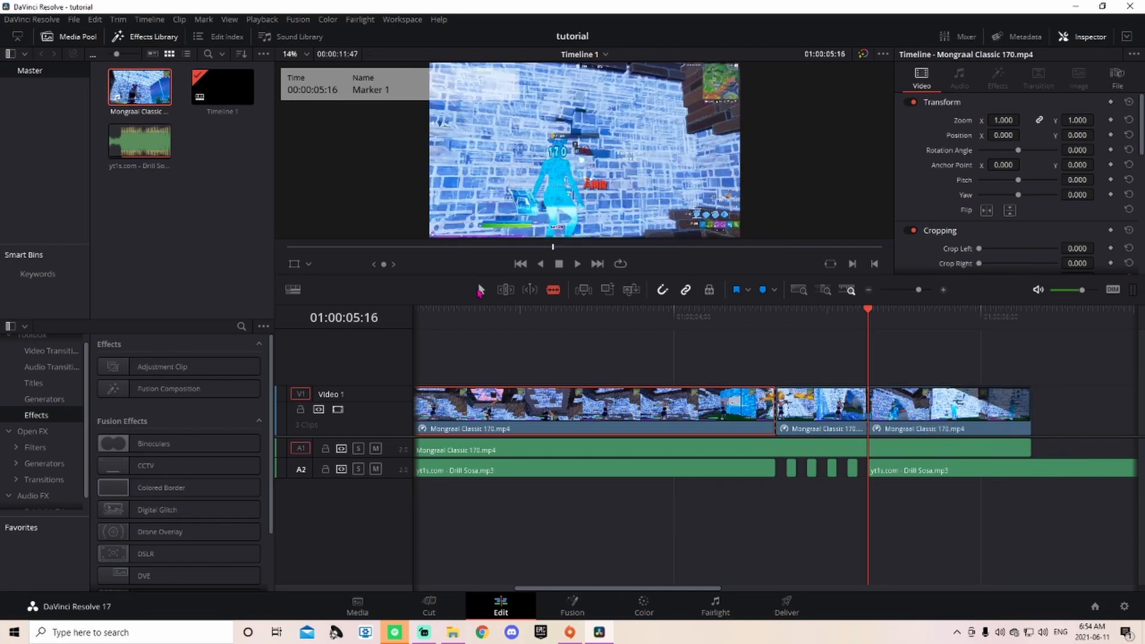
pyautogui.click(830, 416)
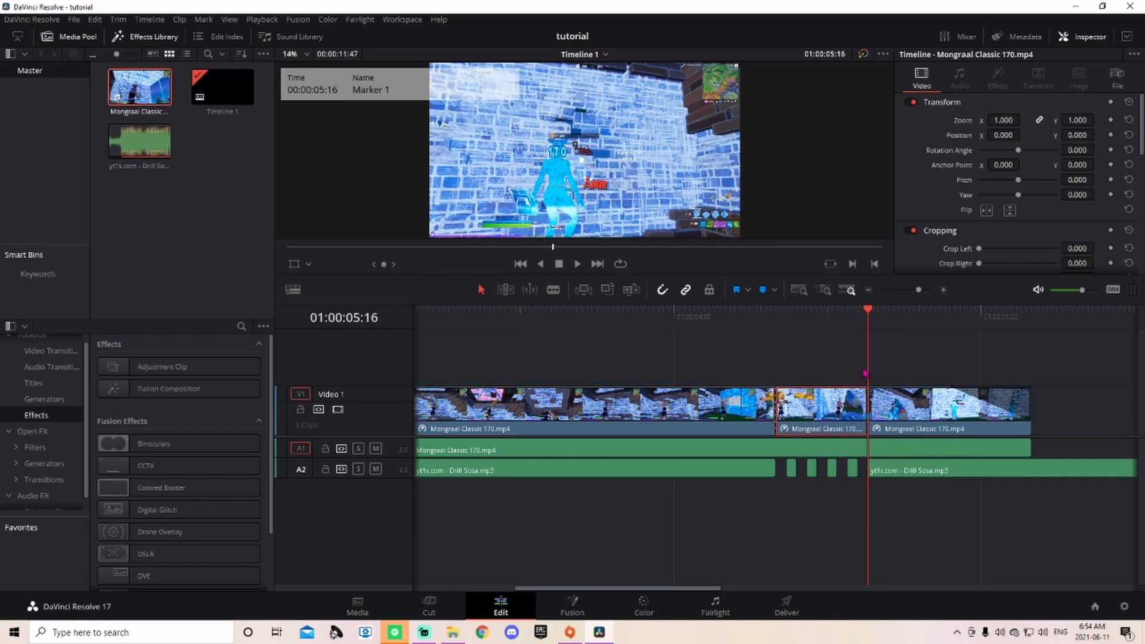
pyautogui.moveTo(869, 327); pyautogui.dragTo(775, 333)
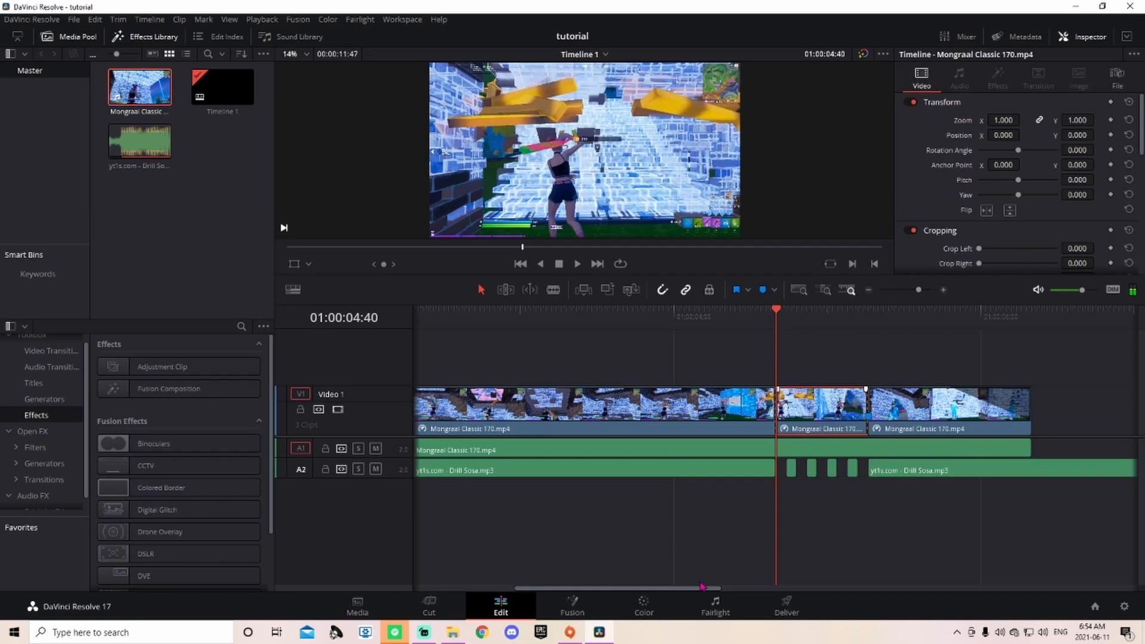
# Step: On the Color page, add a second node combined with node 01 through a Layer Mixer (Alt+L)
pyautogui.click(643, 606)
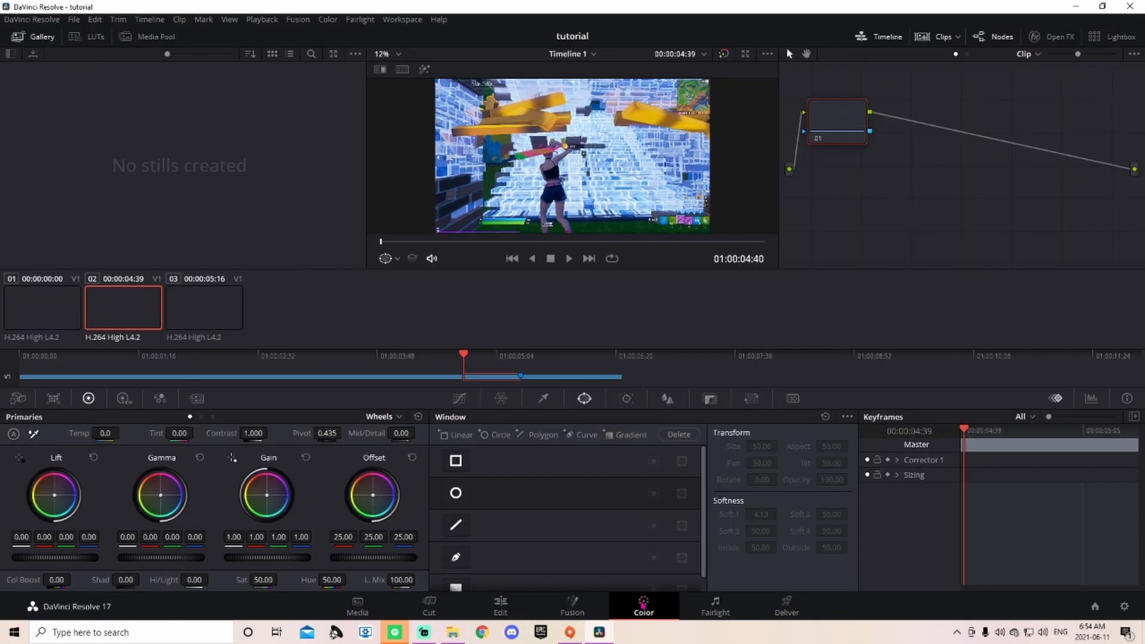
pyautogui.moveTo(847, 127)
pyautogui.mouseDown()
pyautogui.moveTo(841, 108)
pyautogui.moveTo(838, 117)
pyautogui.moveTo(861, 115)
pyautogui.moveTo(846, 109)
pyautogui.mouseUp()
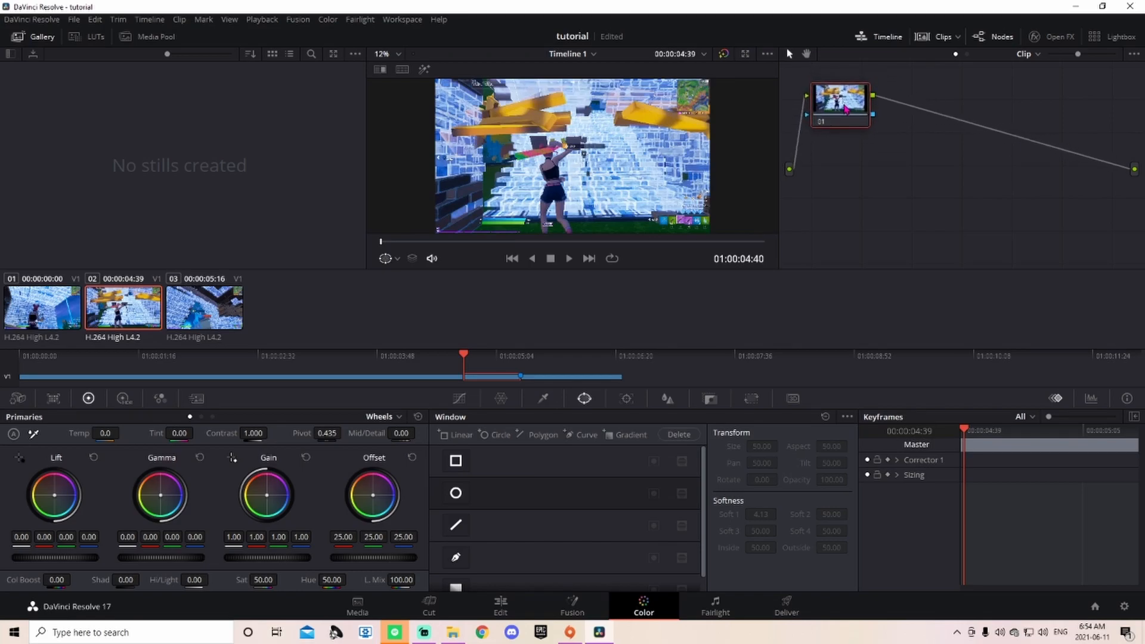
pyautogui.hotkey('alt', 'l')
pyautogui.click(846, 173)
pyautogui.moveTo(846, 173); pyautogui.dragTo(842, 173)
# Step: Set node 01's saturation to 0 for black and white, then select node 02
pyautogui.click(839, 113)
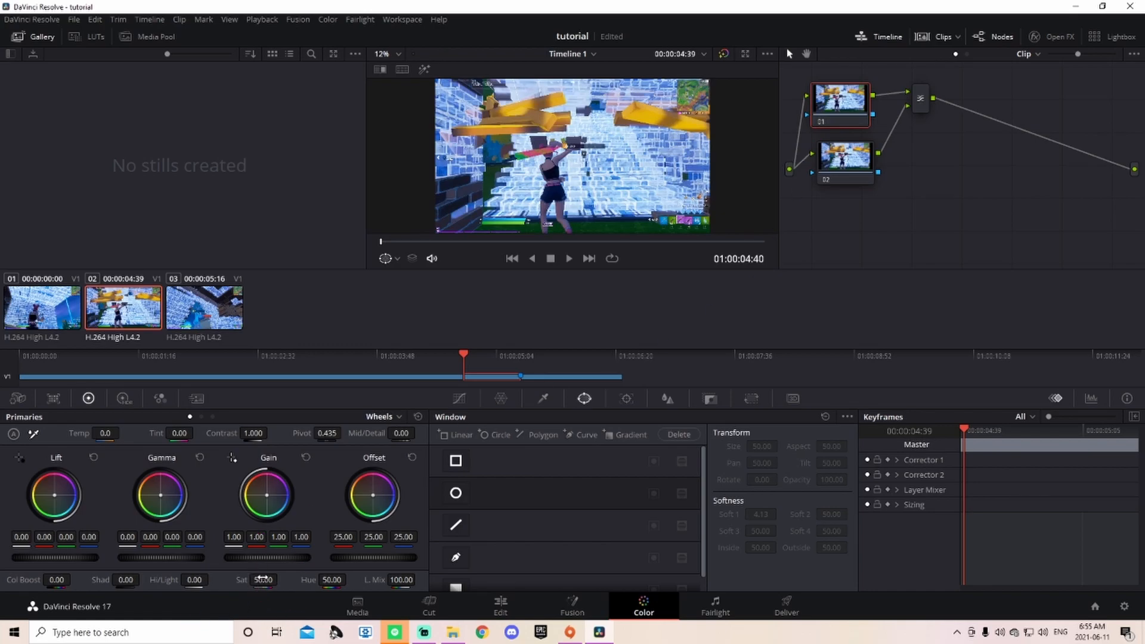
pyautogui.moveTo(263, 579); pyautogui.dragTo(221, 580)
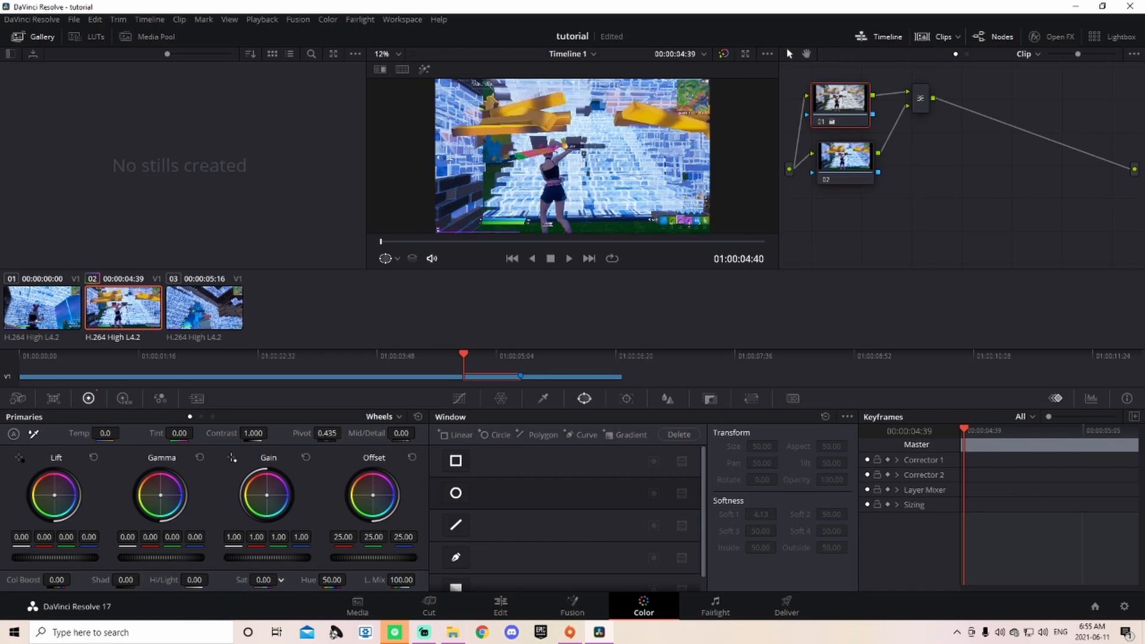
pyautogui.click(838, 168)
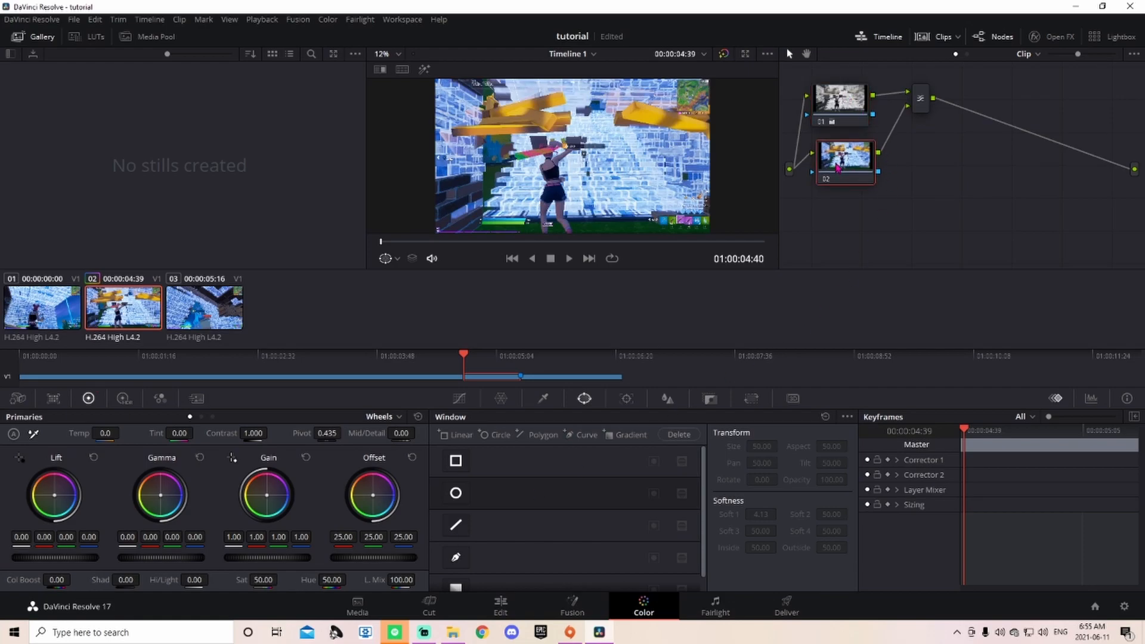
pyautogui.moveTo(836, 161); pyautogui.dragTo(827, 160)
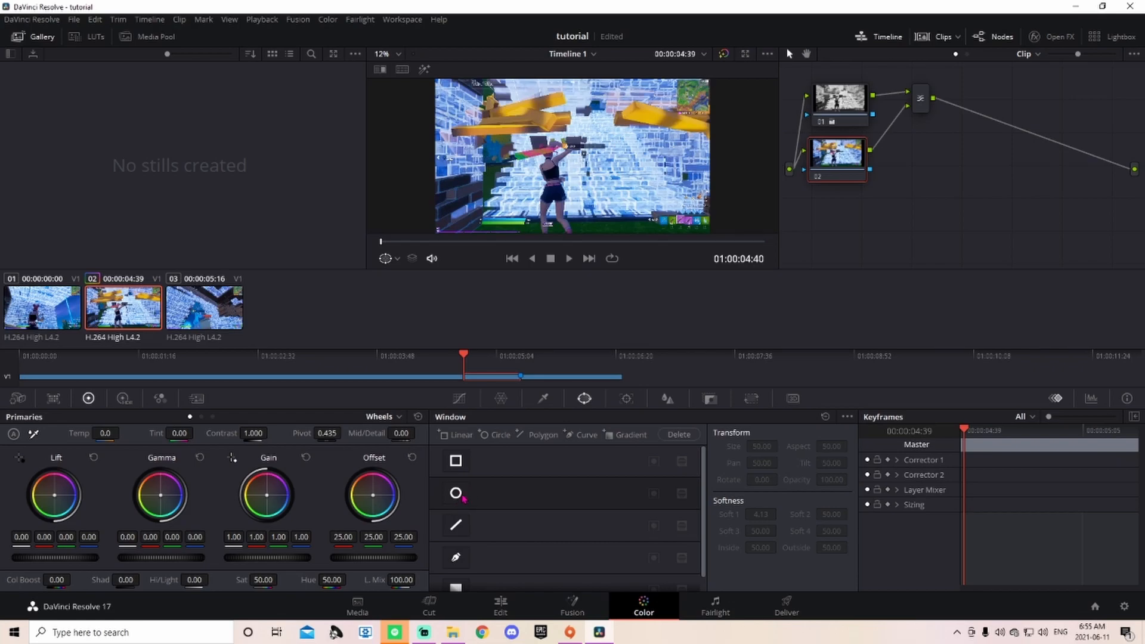
# Step: Add a Circle window to node 02 and move it onto the player
pyautogui.click(545, 401)
pyautogui.click(586, 400)
pyautogui.click(457, 494)
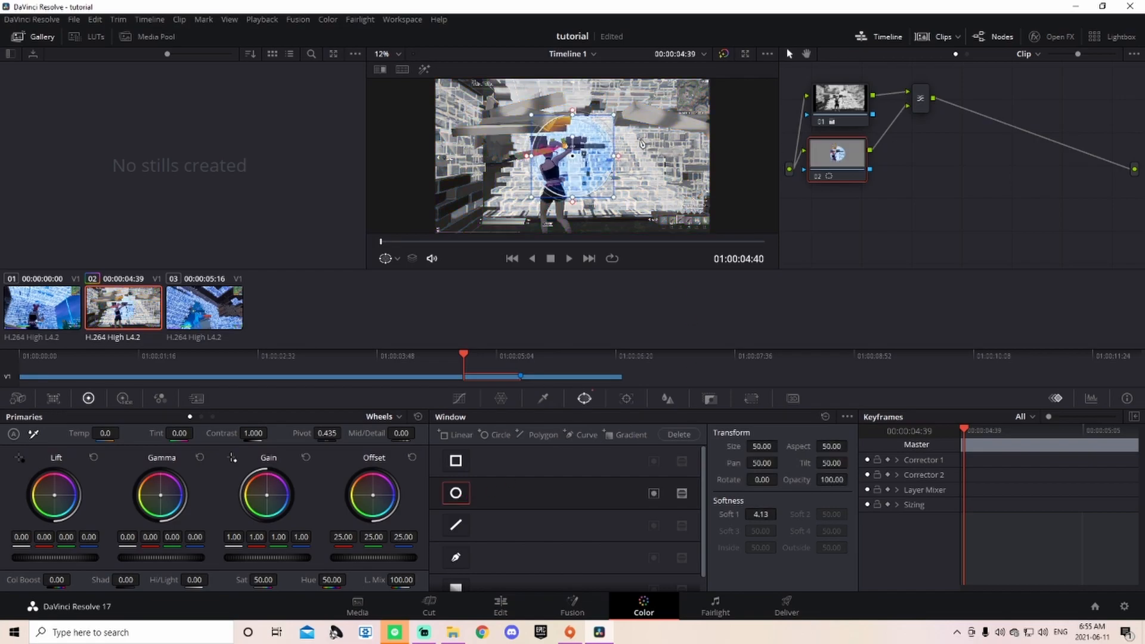
pyautogui.moveTo(572, 157); pyautogui.dragTo(555, 187)
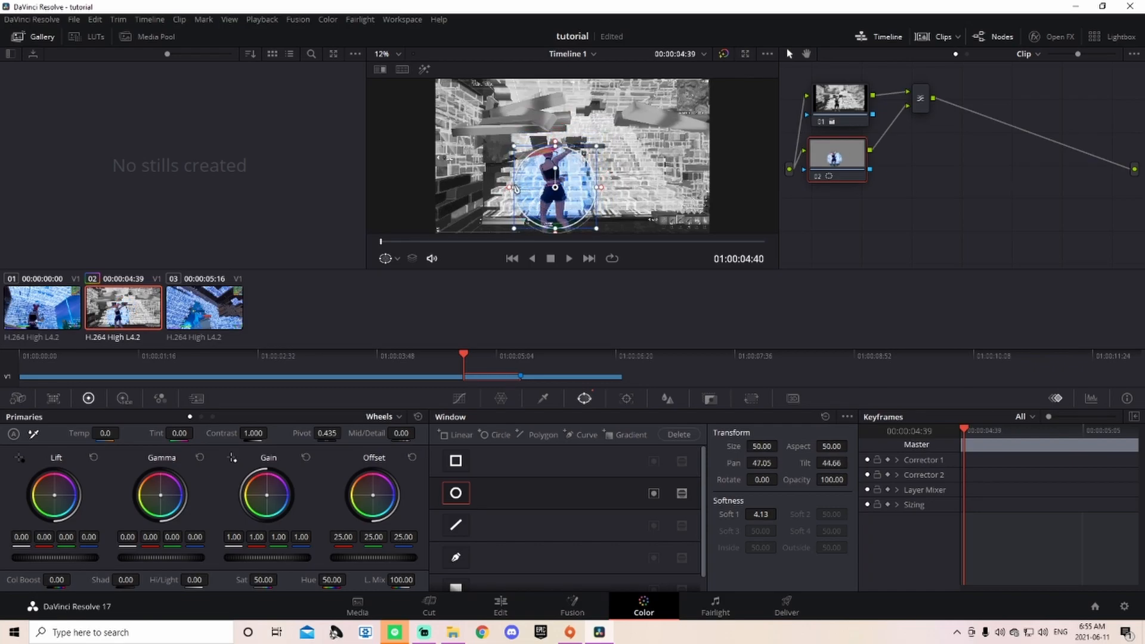
# Step: Soften the circle to 36 and reshape it into a tall, narrow ellipse hugging the player
pyautogui.moveTo(510, 189); pyautogui.dragTo(473, 189)
pyautogui.moveTo(556, 150); pyautogui.dragTo(555, 134)
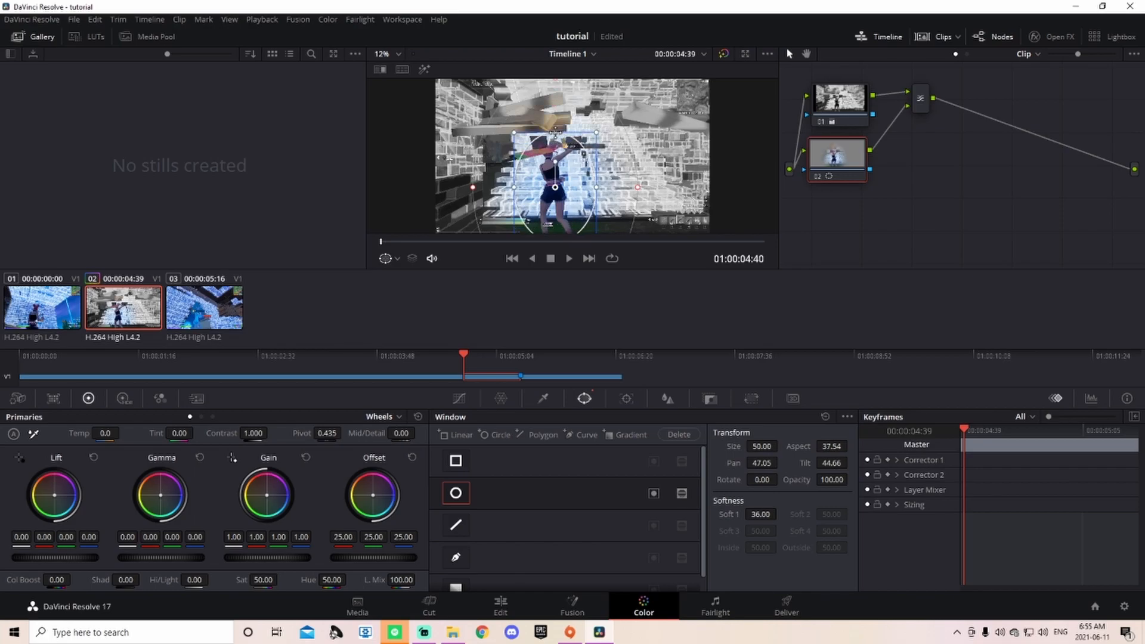
pyautogui.moveTo(515, 187); pyautogui.dragTo(524, 186)
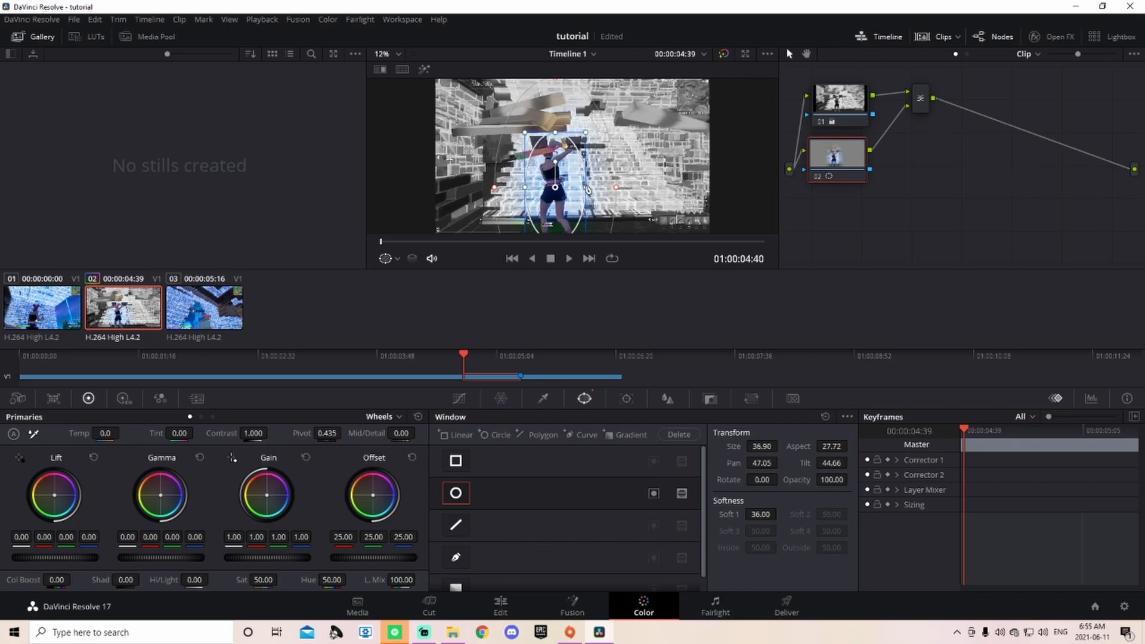
pyautogui.moveTo(582, 185); pyautogui.dragTo(550, 186)
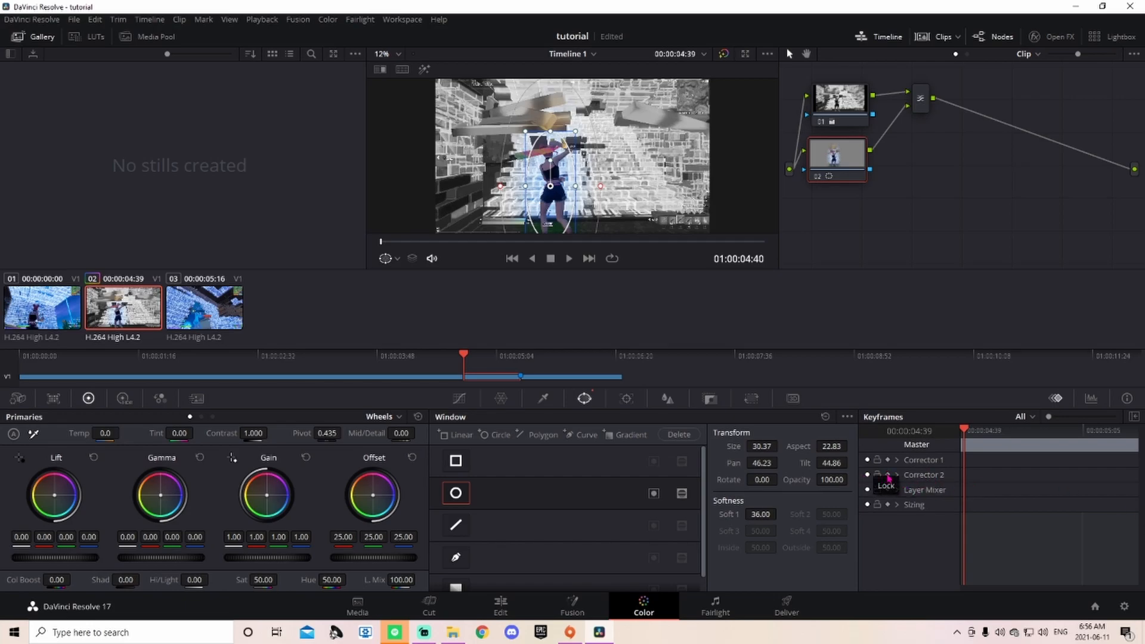
# Step: Turn on auto keyframing for Corrector 2 and step forward five frames
pyautogui.click(889, 475)
pyautogui.moveTo(966, 435); pyautogui.dragTo(969, 436)
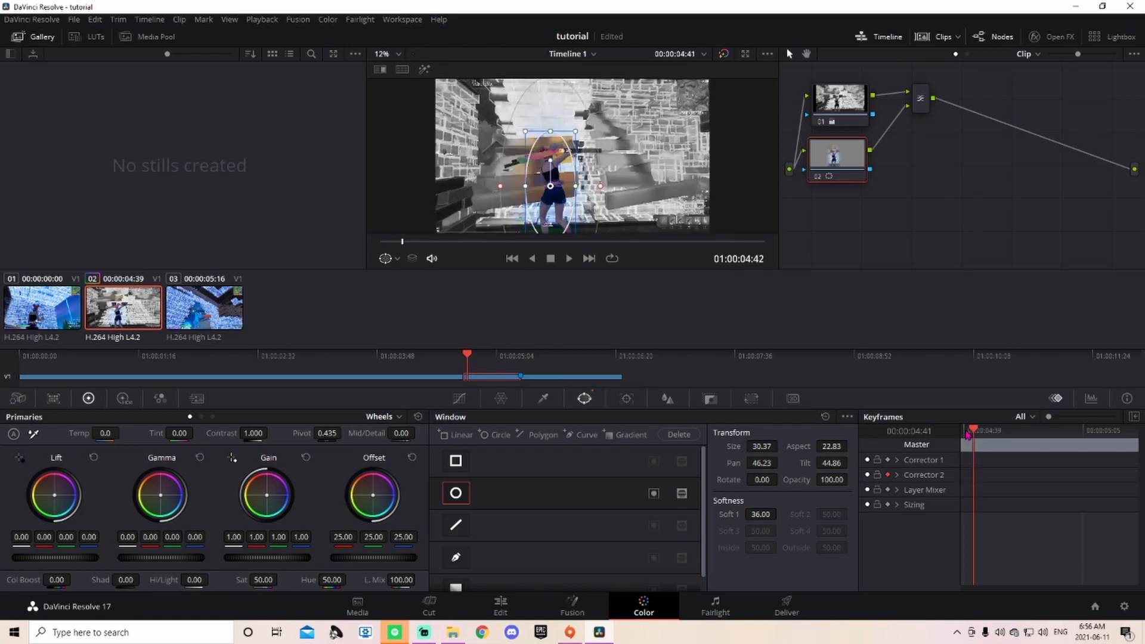
pyautogui.press('Right')
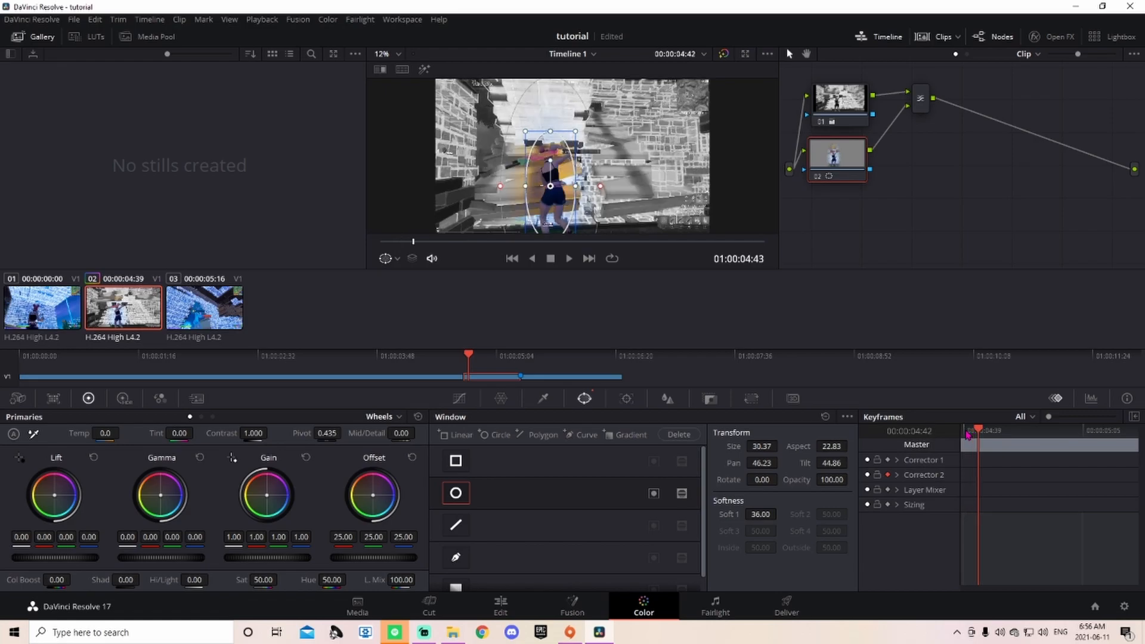
pyautogui.press('Right')
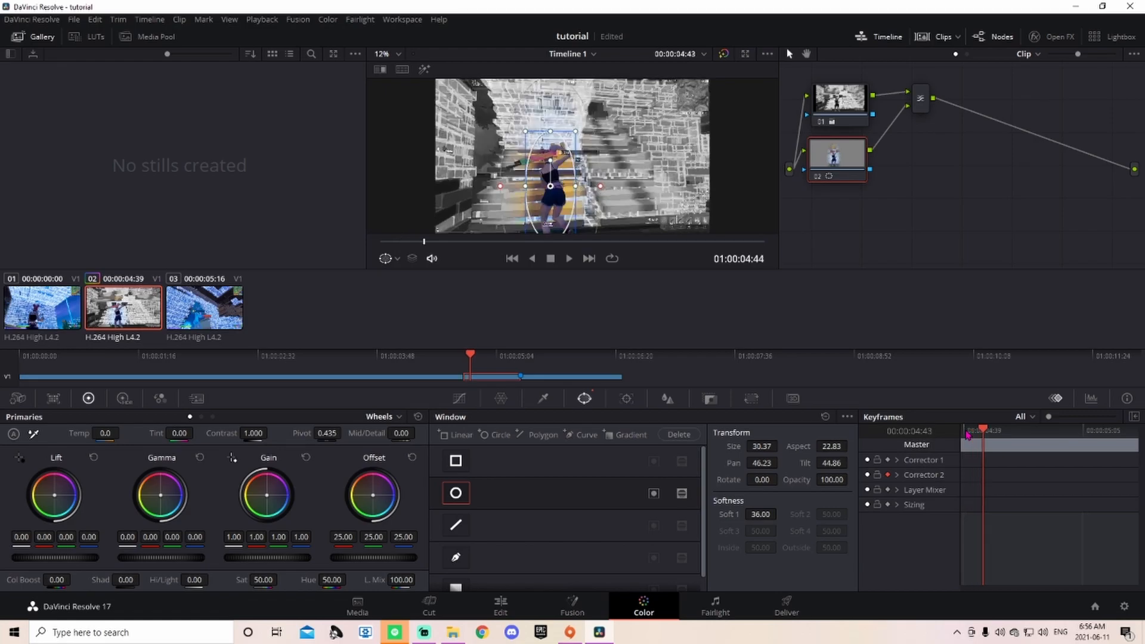
pyautogui.press('Right')
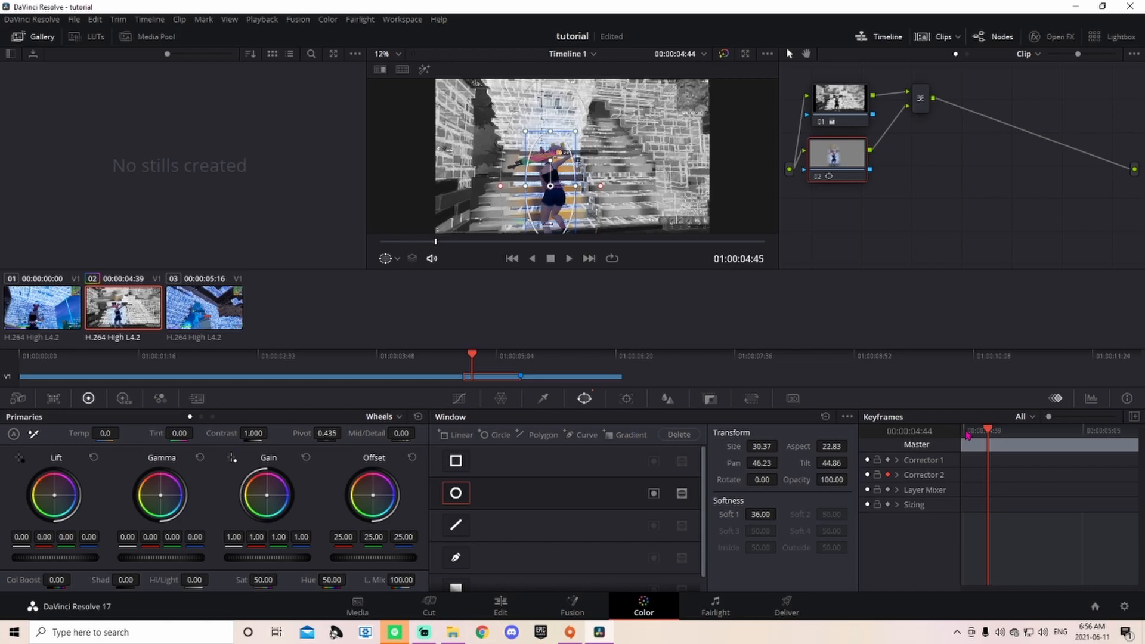
pyautogui.press('Right')
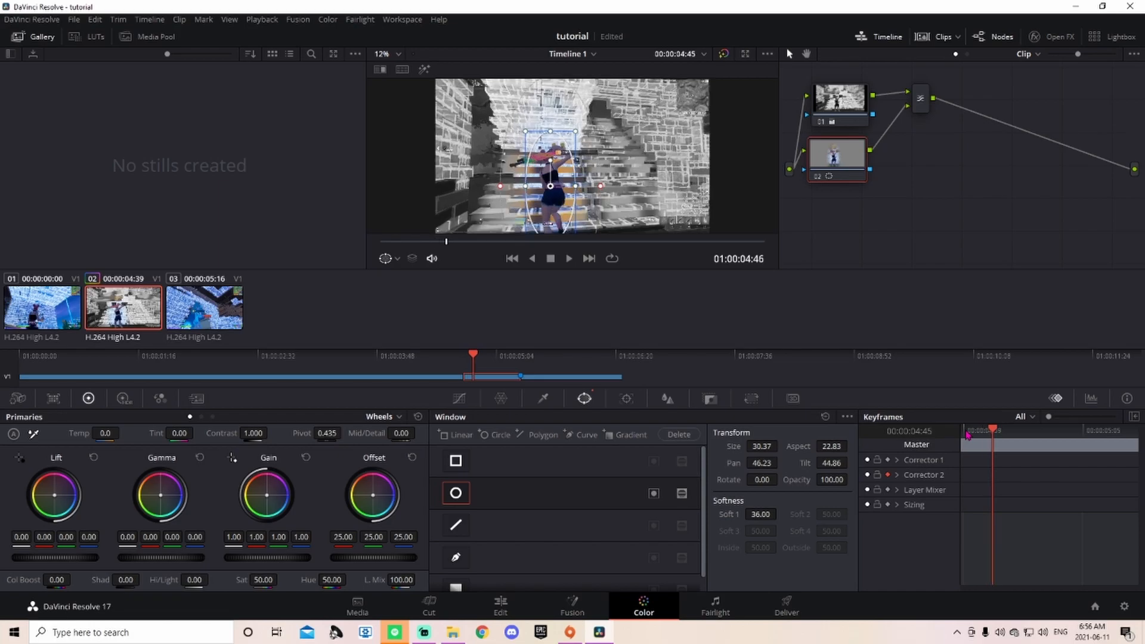
pyautogui.press('Right')
pyautogui.press('Right')
pyautogui.press('Right')
pyautogui.press('Right')
pyautogui.press('Right')
pyautogui.press('Right')
pyautogui.press('Right')
pyautogui.press('Right')
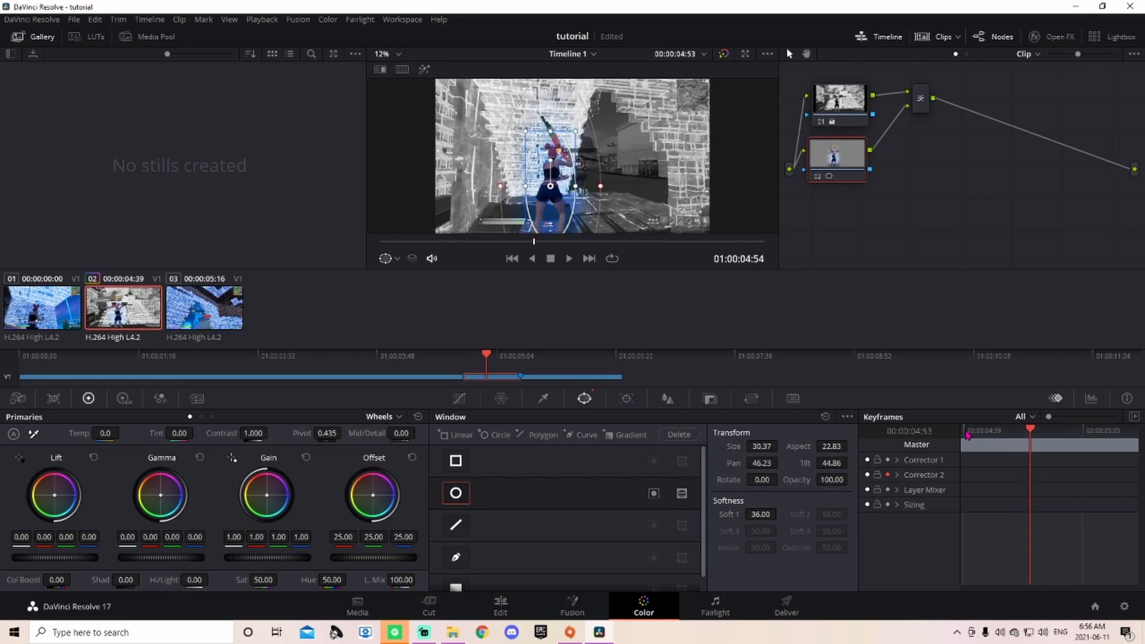
# Step: Re-centre the elliptical window on the player and adjust its height and width to fit
pyautogui.moveTo(553, 186); pyautogui.dragTo(556, 183)
pyautogui.moveTo(553, 129); pyautogui.dragTo(537, 148)
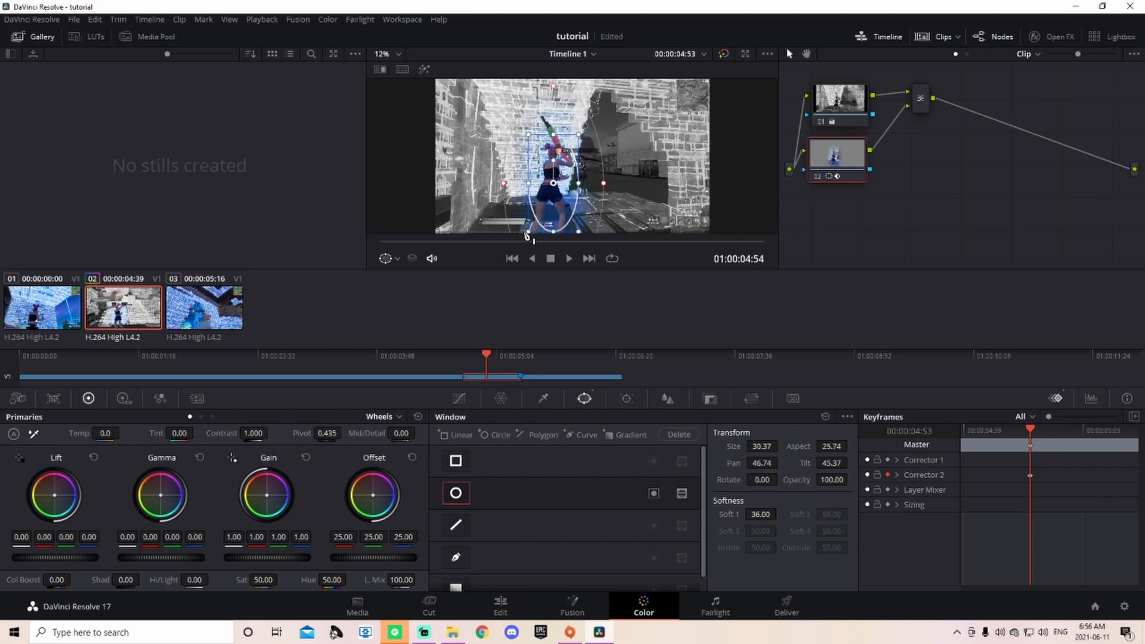
pyautogui.moveTo(531, 184); pyautogui.dragTo(552, 189)
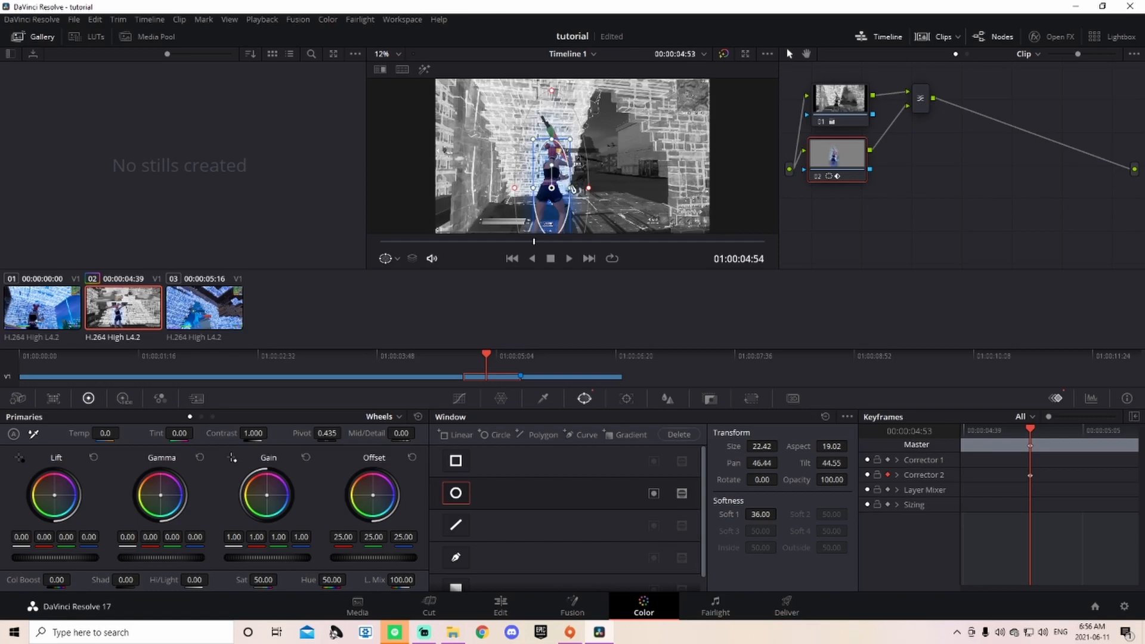
pyautogui.moveTo(571, 188); pyautogui.dragTo(552, 190)
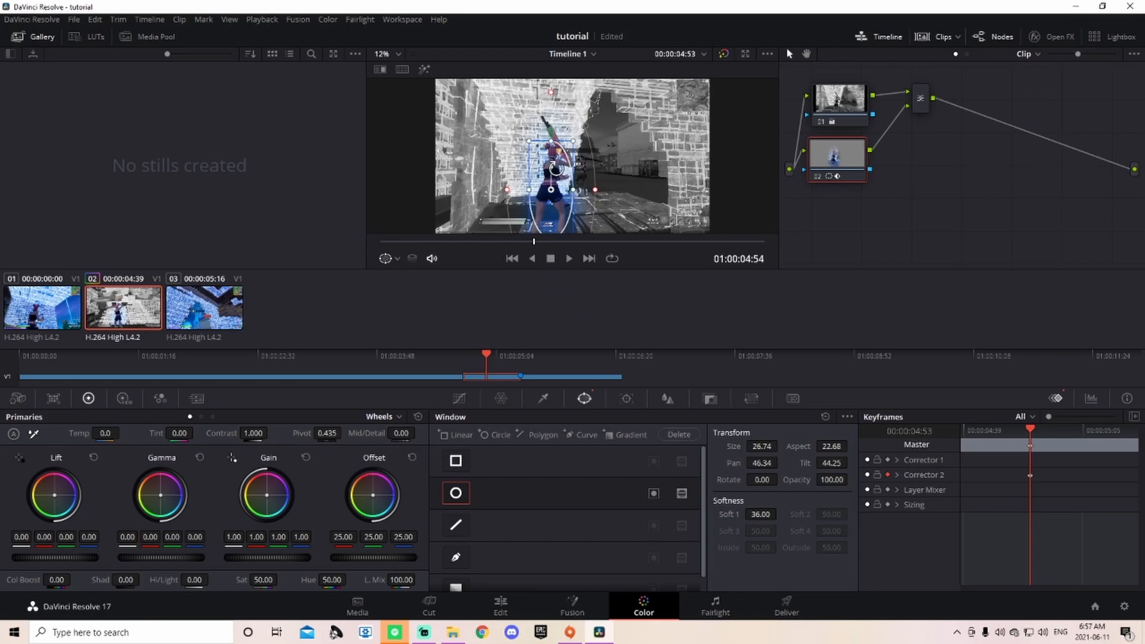
pyautogui.moveTo(574, 190)
pyautogui.mouseDown()
pyautogui.moveTo(584, 180)
pyautogui.moveTo(555, 191)
pyautogui.mouseUp()
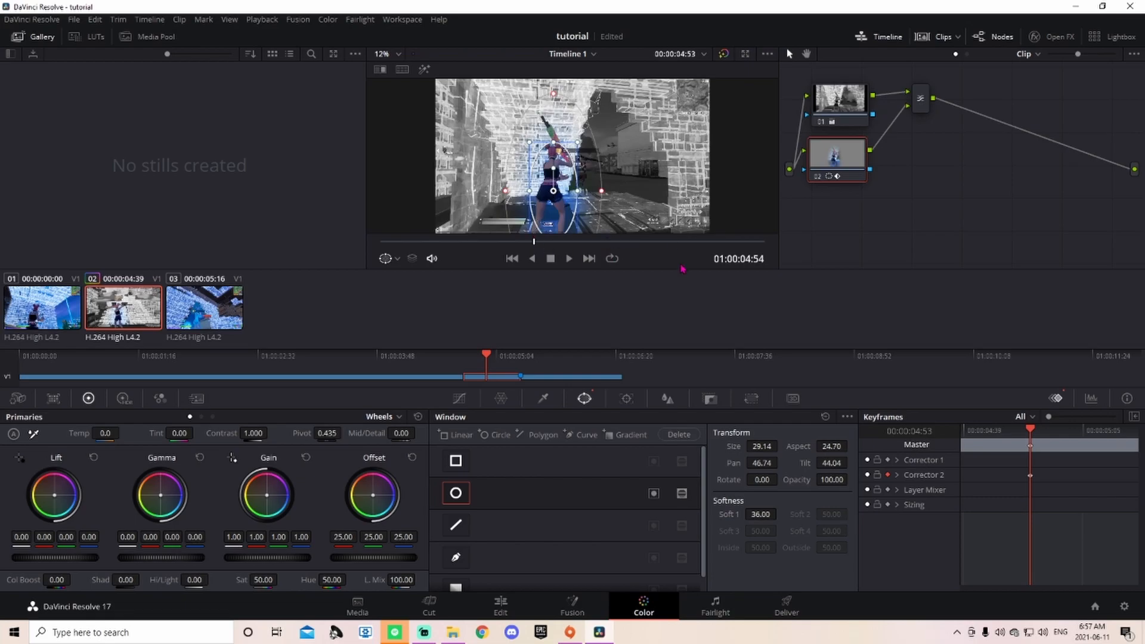
# Step: Step frame by frame to the end of the clip, checking the window follows the player
pyautogui.press('Right')
pyautogui.press('Right')
pyautogui.press('Right')
pyautogui.press('Right')
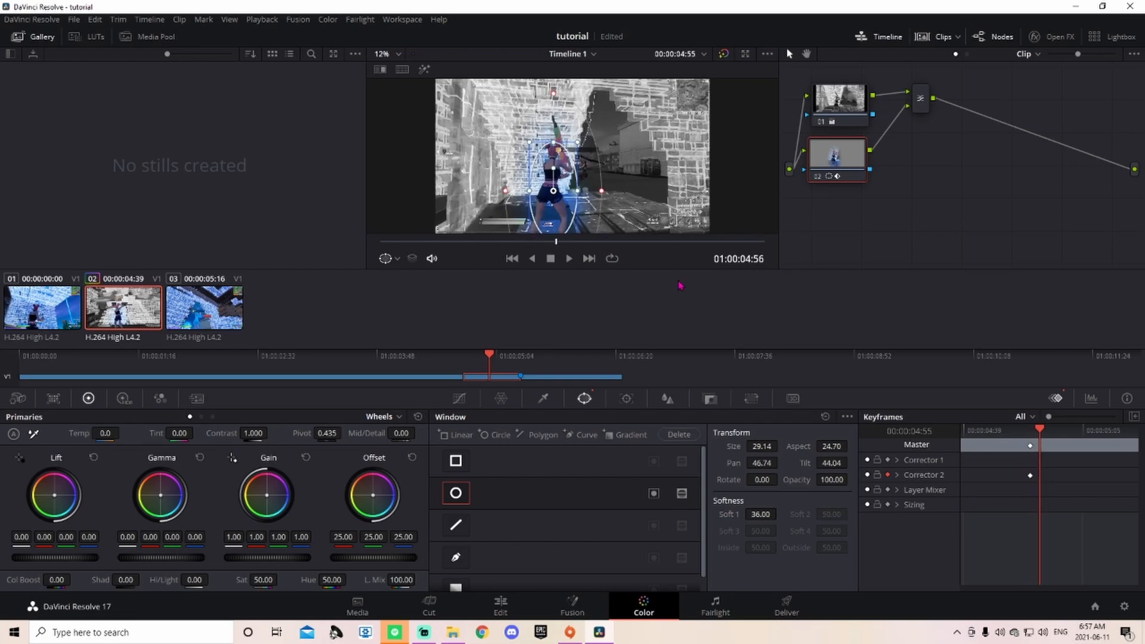
pyautogui.press('Right')
pyautogui.press('Right')
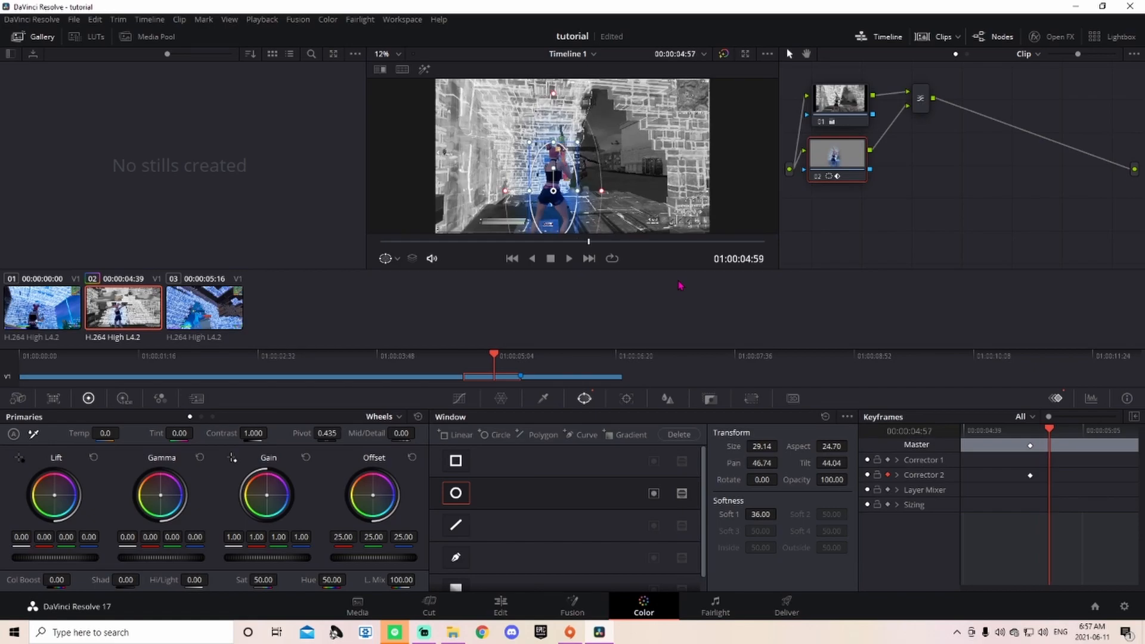
pyautogui.press('Right')
pyautogui.press('Right')
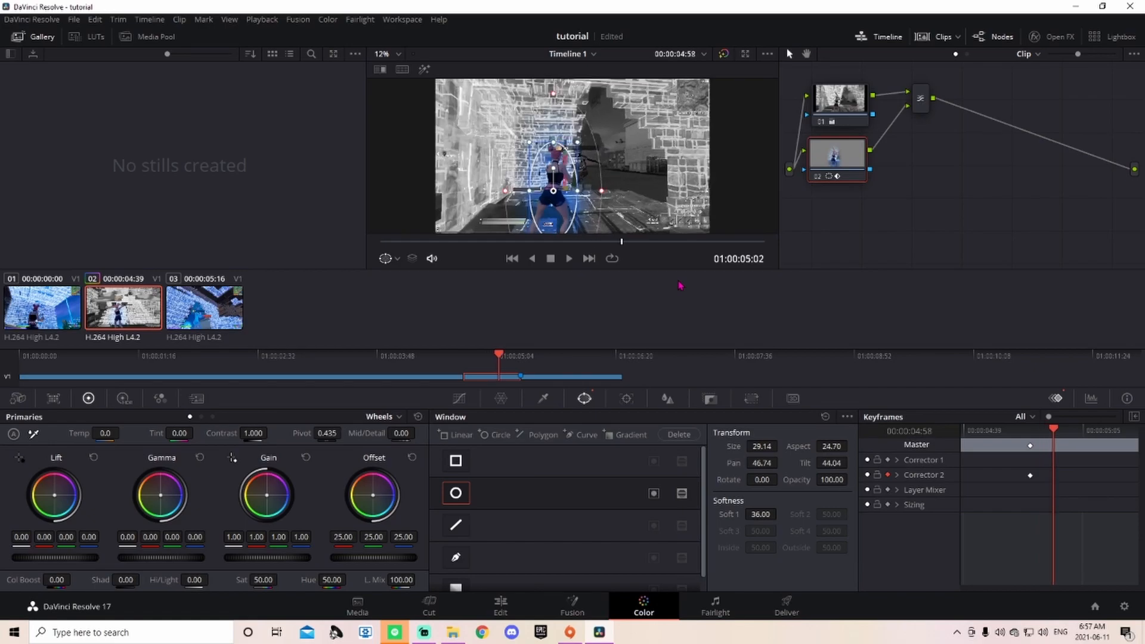
pyautogui.press('Right')
pyautogui.press('Right')
pyautogui.press('Right')
pyautogui.press('Right')
pyautogui.press('Right')
pyautogui.press('Right')
pyautogui.press('Right')
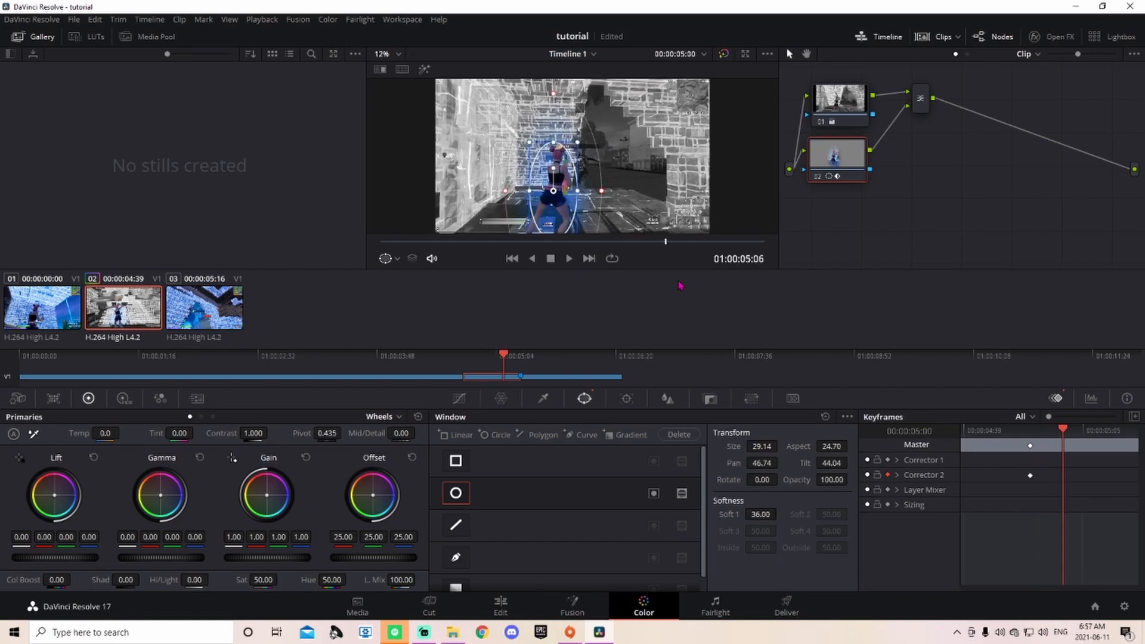
pyautogui.press('Right')
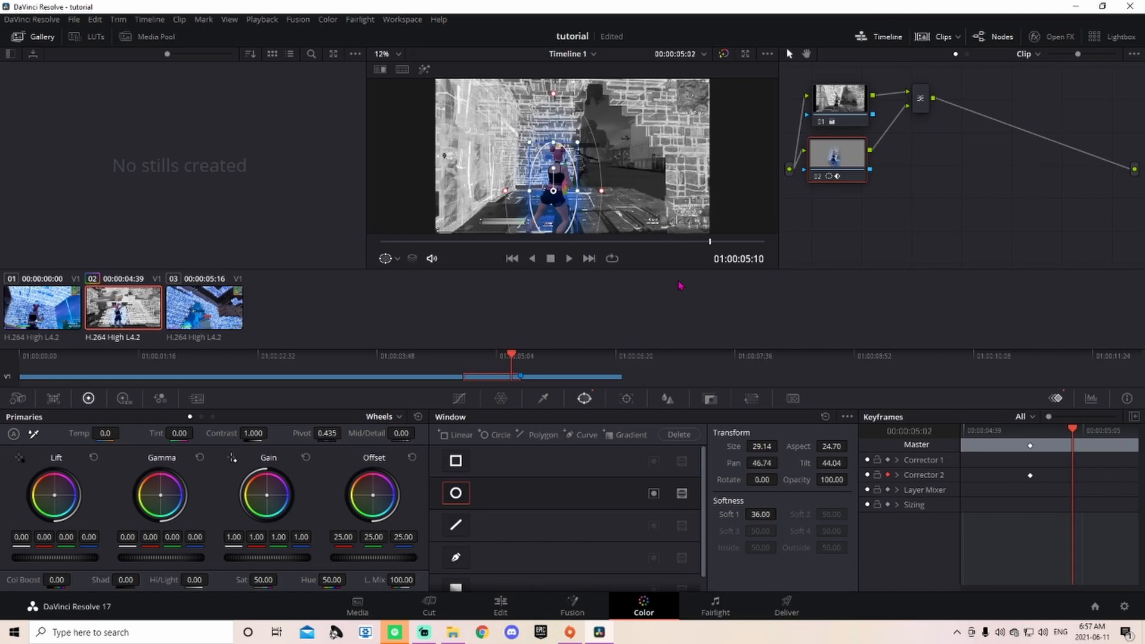
pyautogui.press('Right')
pyautogui.press('Right')
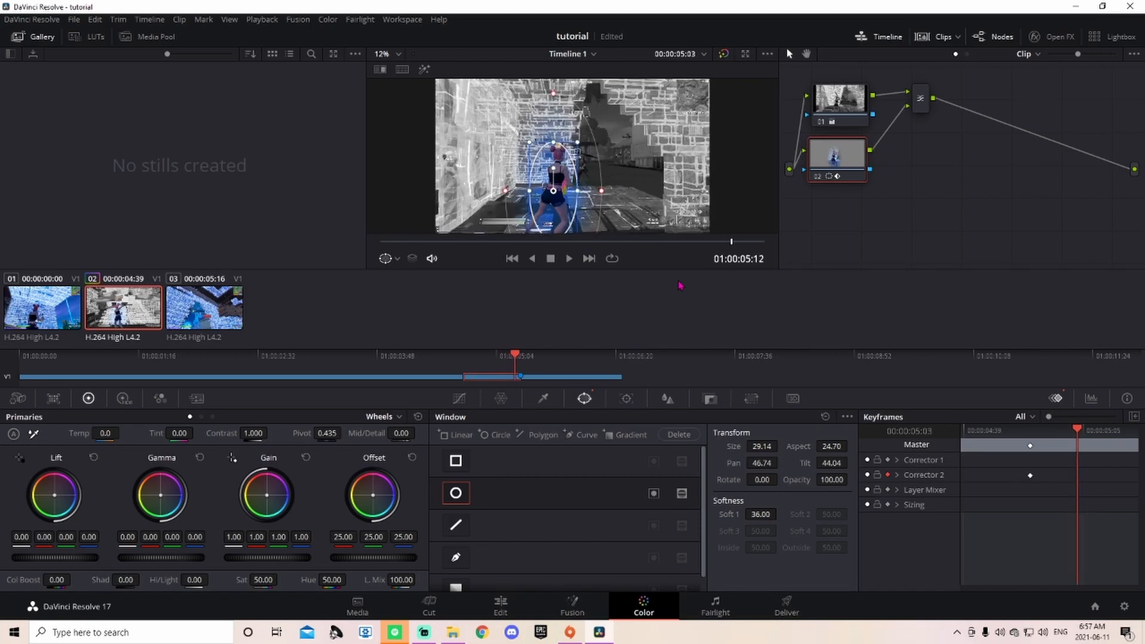
pyautogui.press('Right')
pyautogui.press('Right')
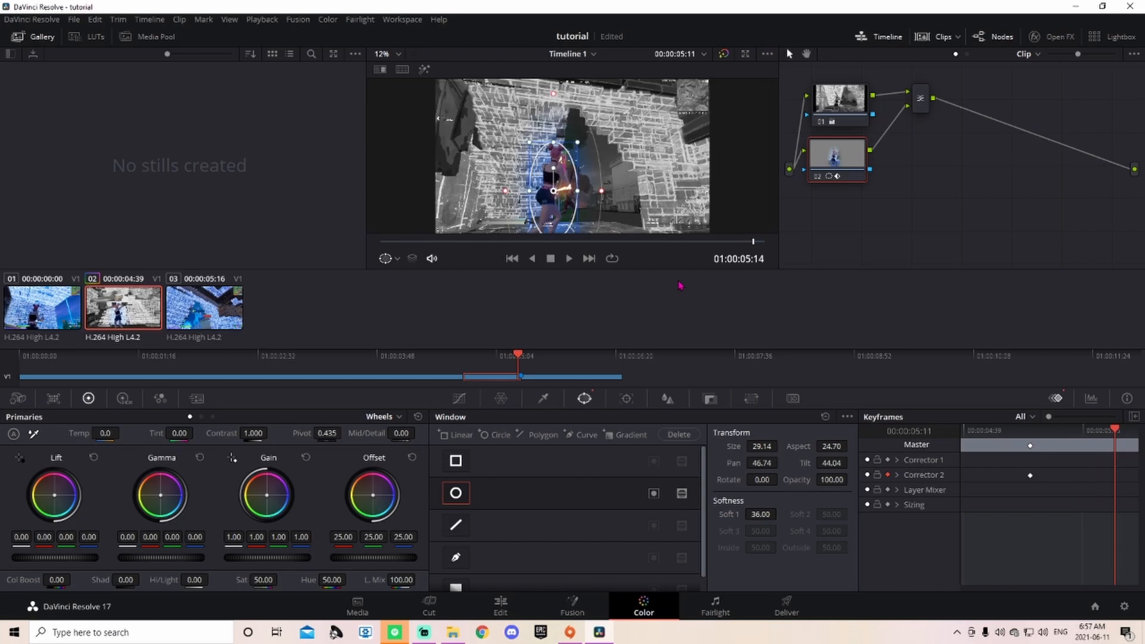
pyautogui.press('Right')
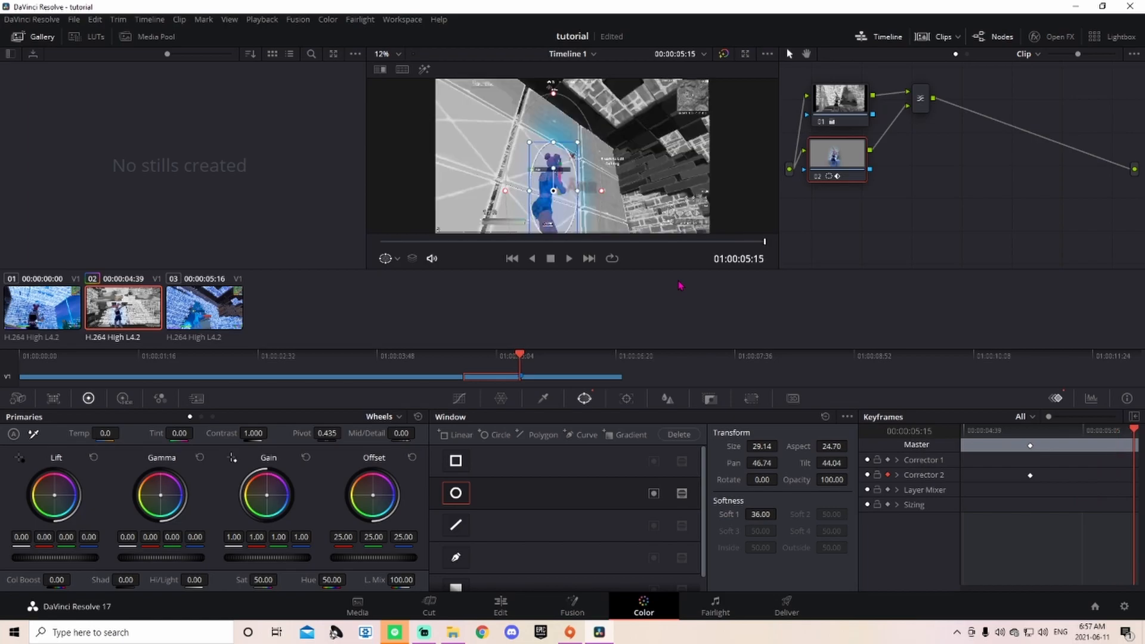
pyautogui.press('Right')
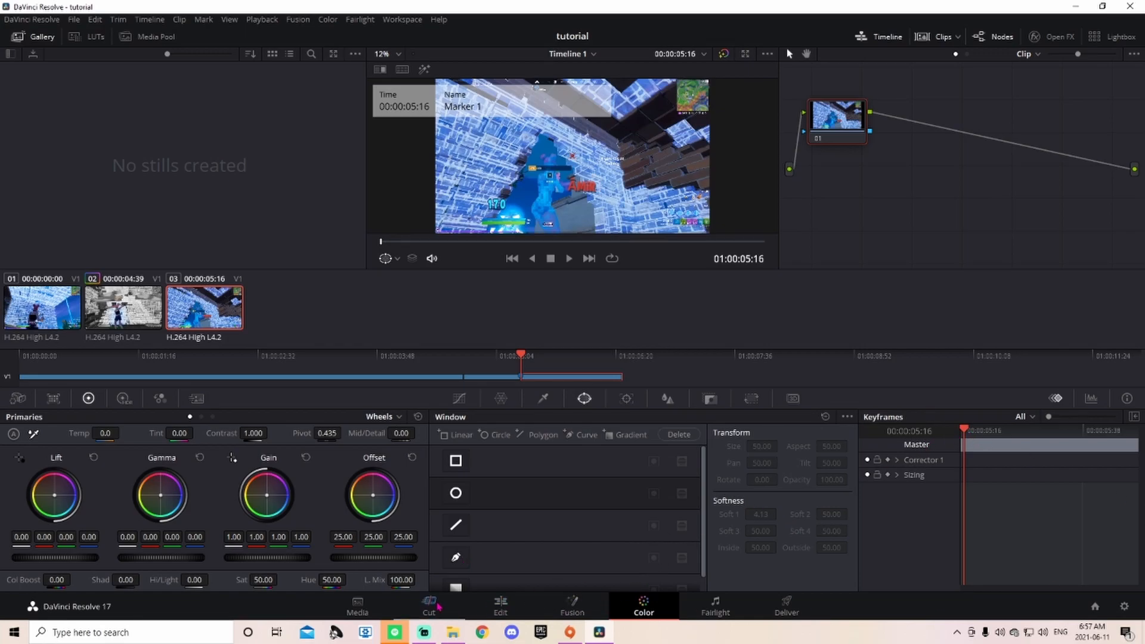
# Step: On the Edit page, set Timeline Proxy Mode to Quarter Resolution and Render Cache to Smart
pyautogui.click(512, 605)
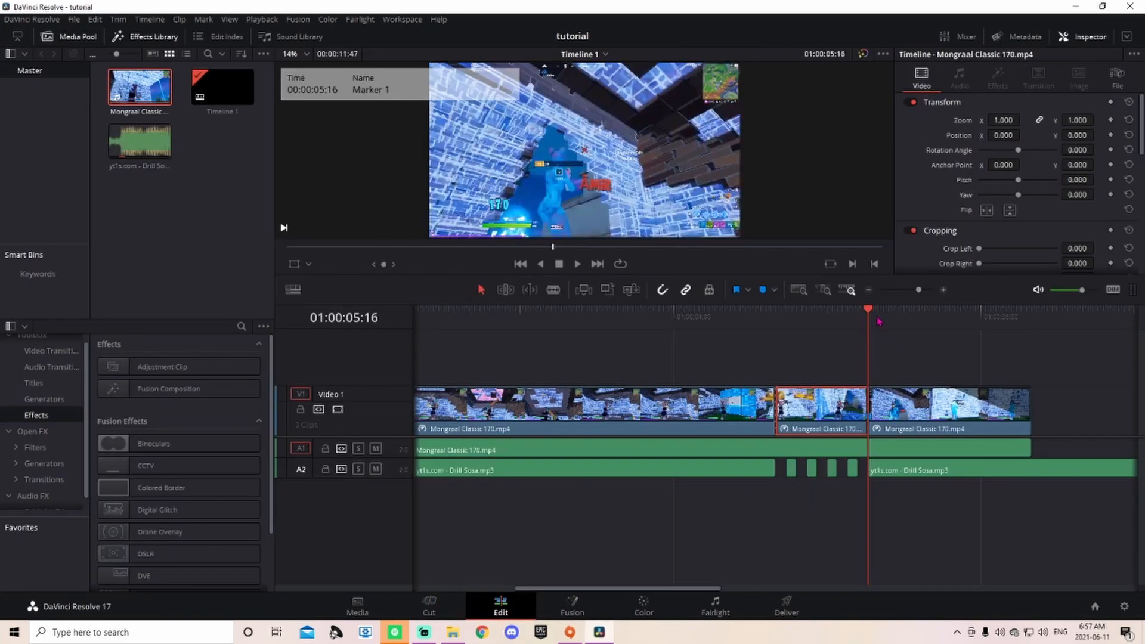
pyautogui.moveTo(871, 315); pyautogui.dragTo(774, 330)
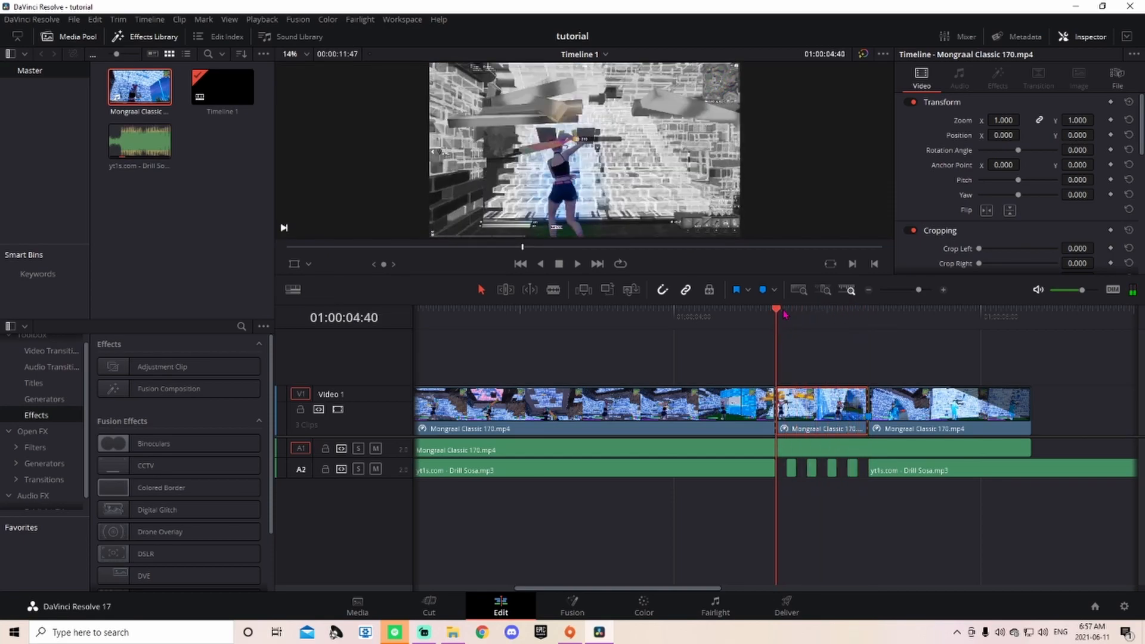
pyautogui.click(263, 19)
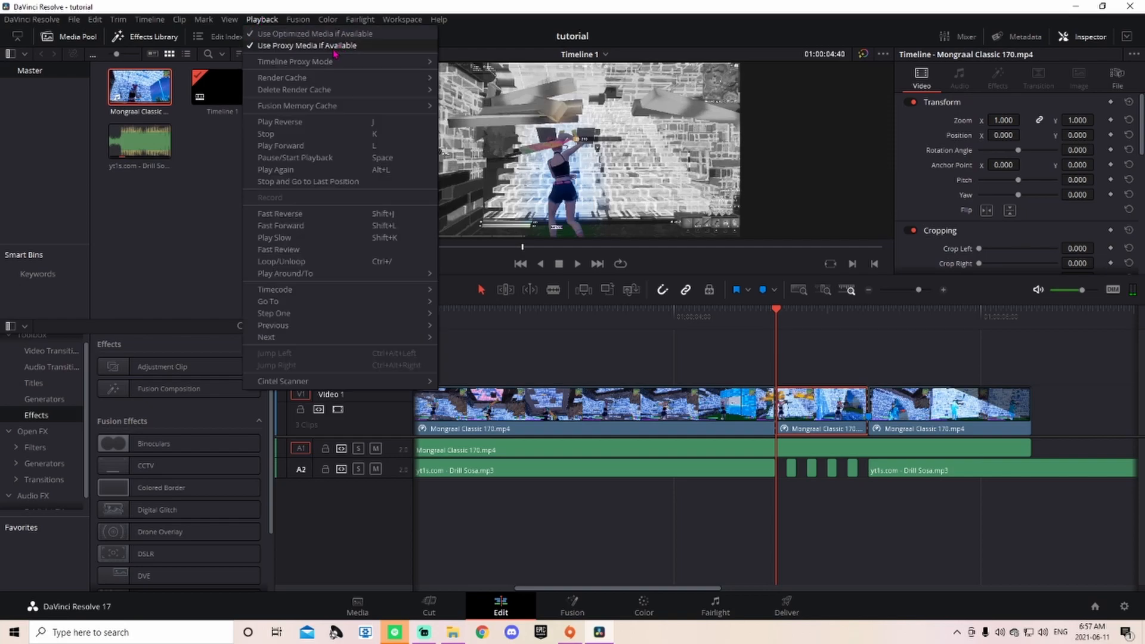
pyautogui.moveTo(330, 63)
pyautogui.click(486, 89)
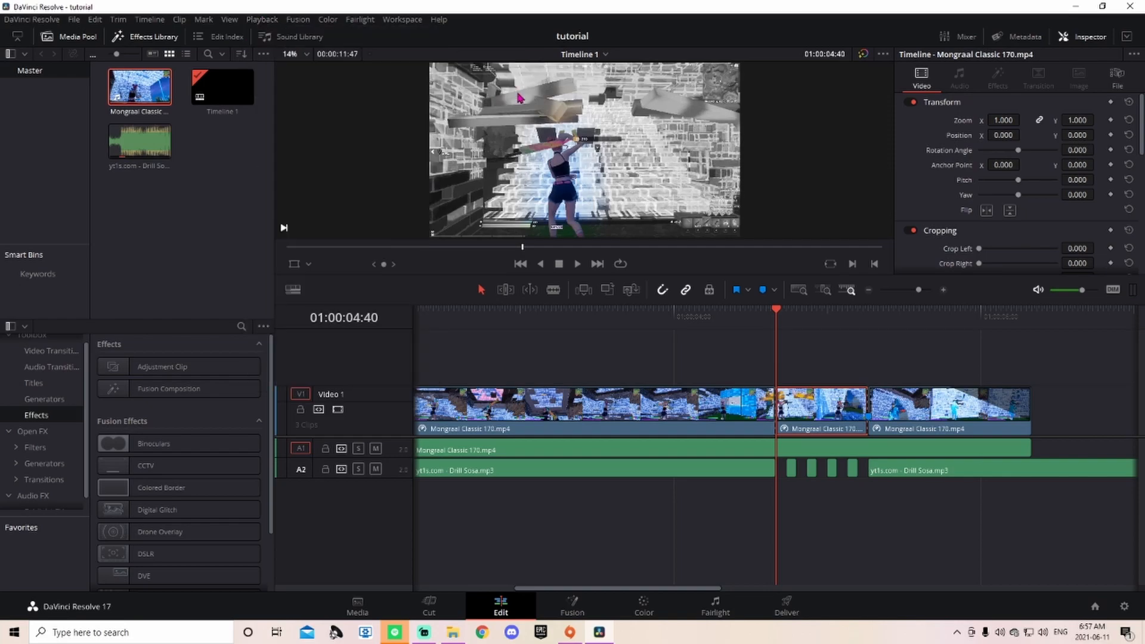
pyautogui.click(251, 20)
pyautogui.moveTo(316, 85)
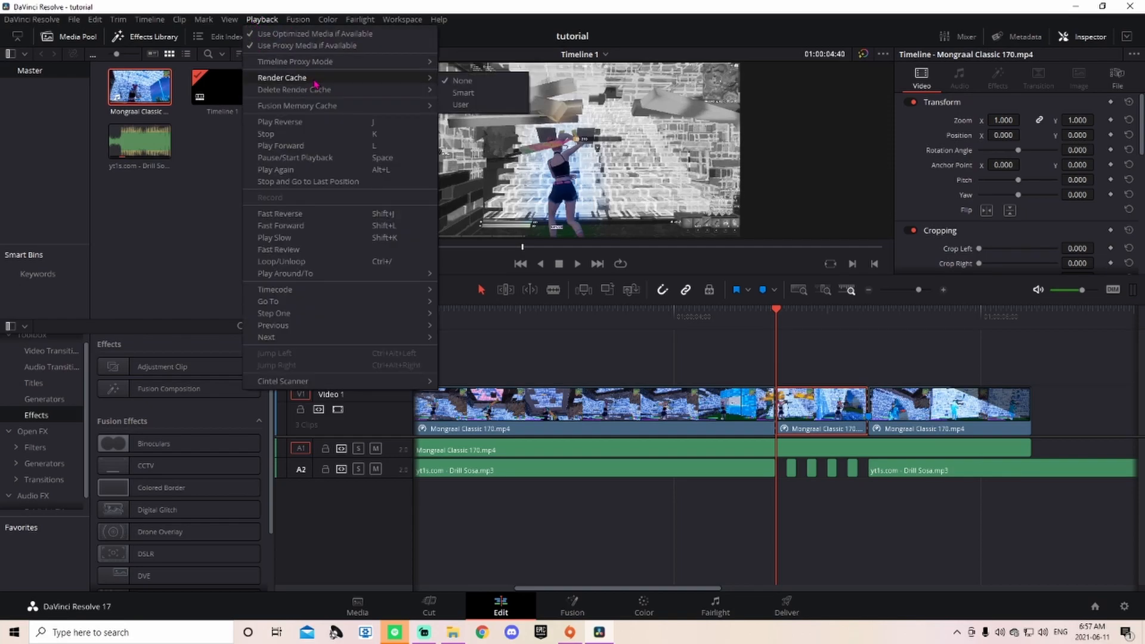
pyautogui.click(494, 94)
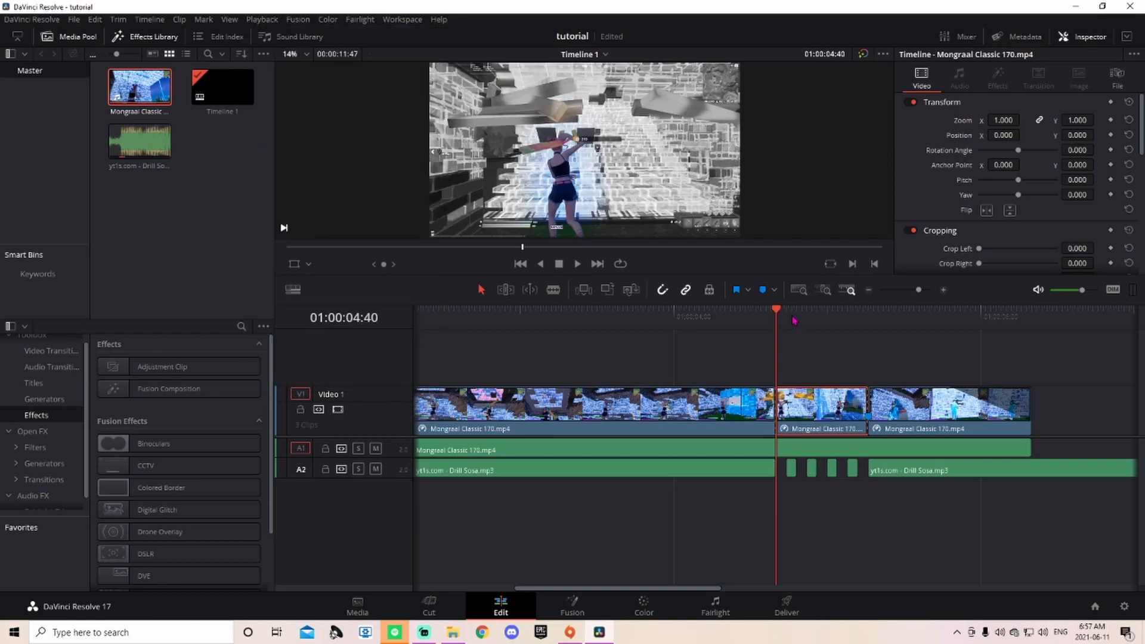
# Step: Play back from 01:00:03:19 to check smoothness, then park the playhead at 01:00:04:44
pyautogui.moveTo(781, 327); pyautogui.dragTo(568, 322)
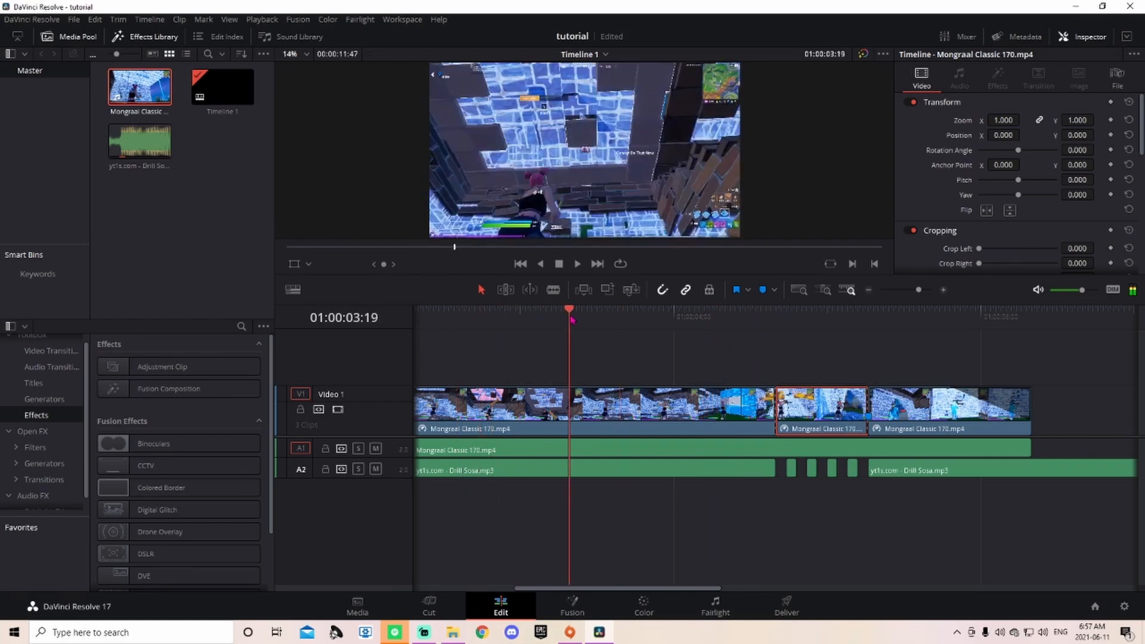
pyautogui.click(576, 264)
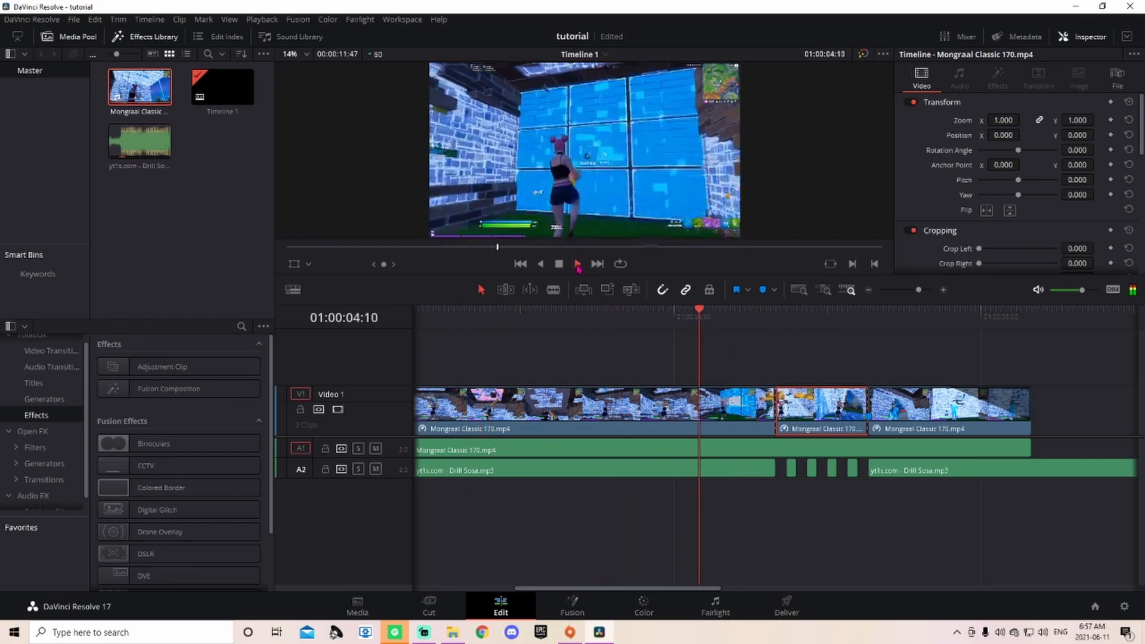
pyautogui.click(559, 264)
pyautogui.moveTo(1054, 309); pyautogui.dragTo(776, 308)
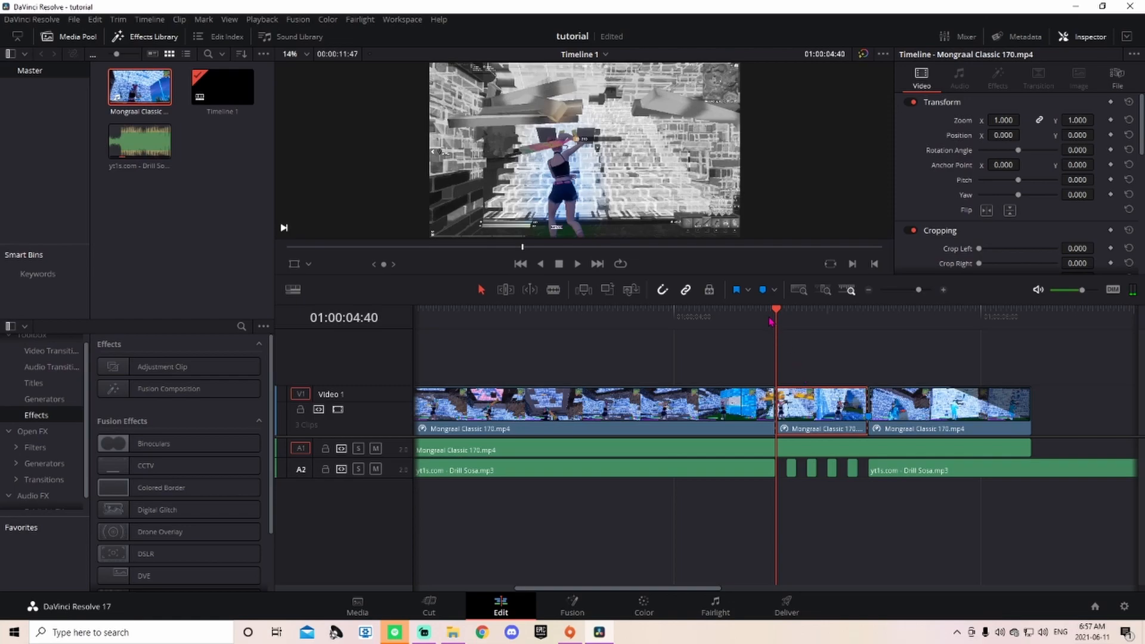
pyautogui.moveTo(777, 310); pyautogui.dragTo(786, 310)
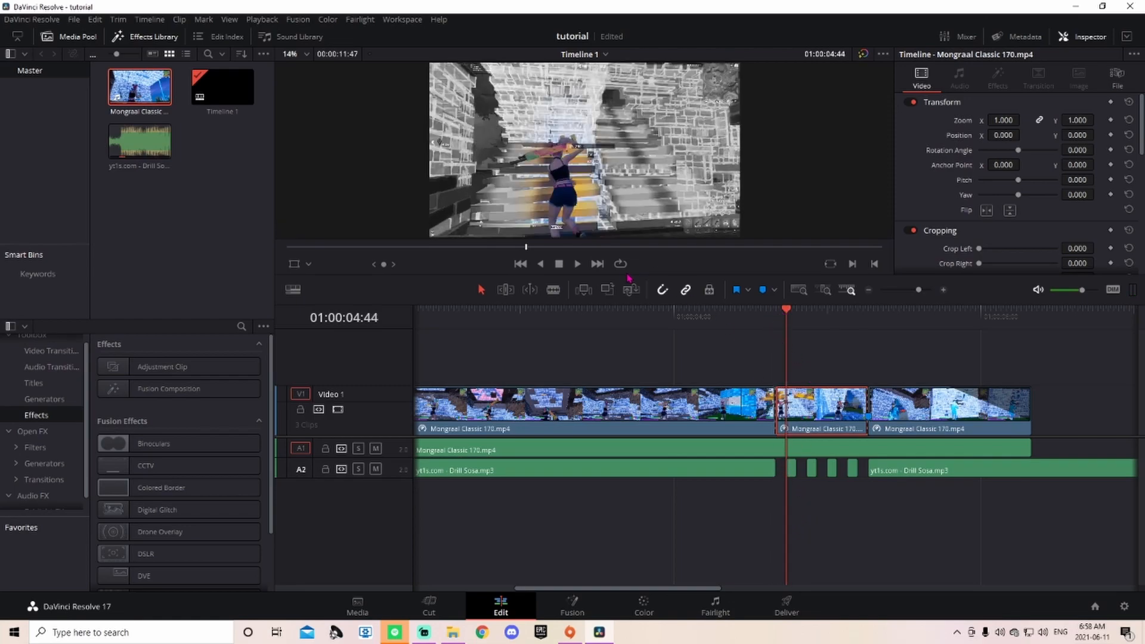
# Step: With the Blade tool, cut V1 at 01:00:04:44, 04:48, 04:52 and 04:56
pyautogui.click(927, 291)
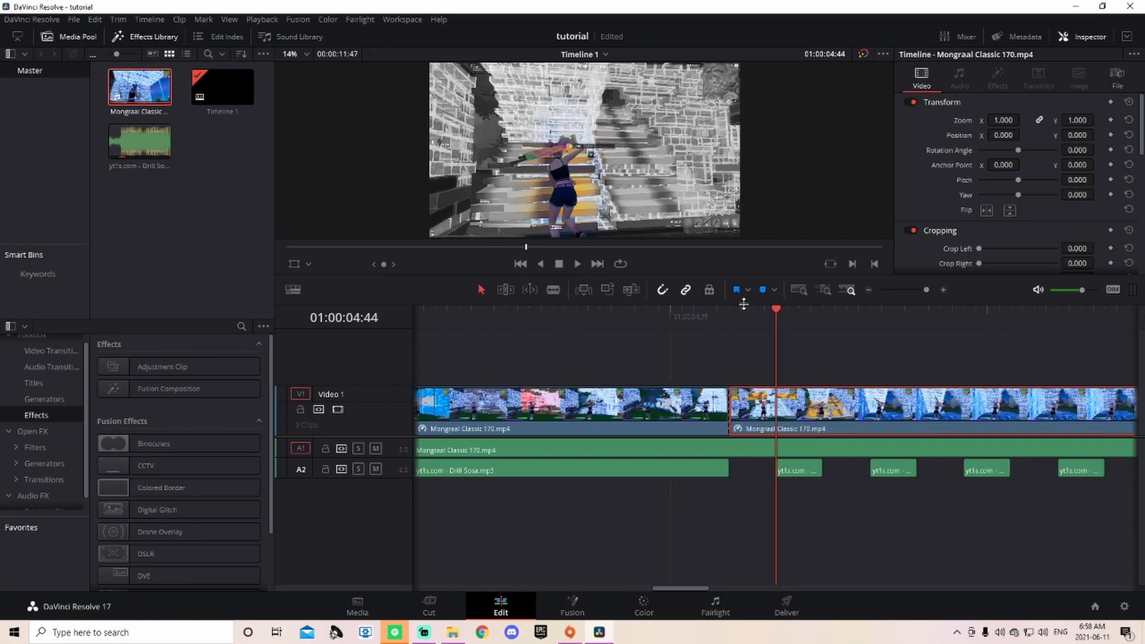
pyautogui.click(555, 293)
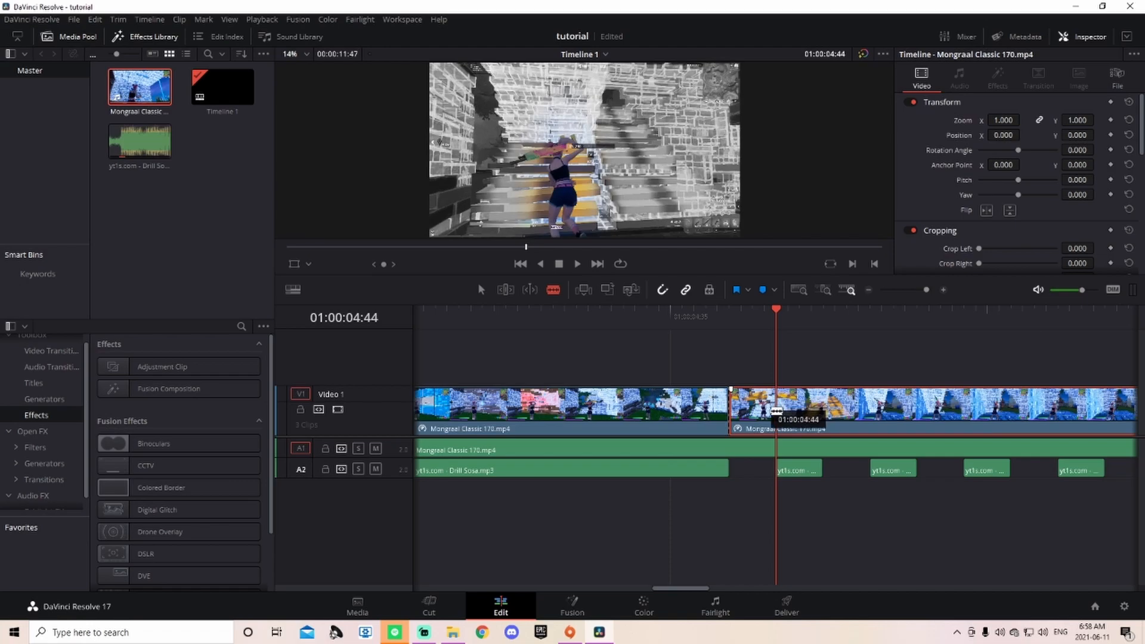
pyautogui.click(775, 407)
pyautogui.click(824, 315)
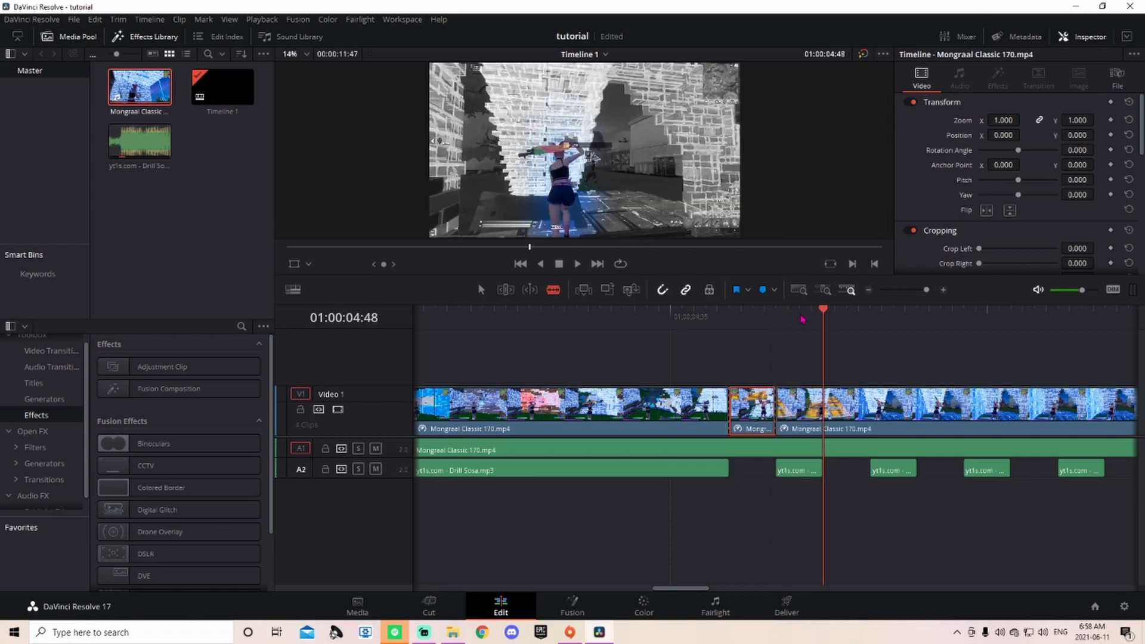
pyautogui.click(824, 409)
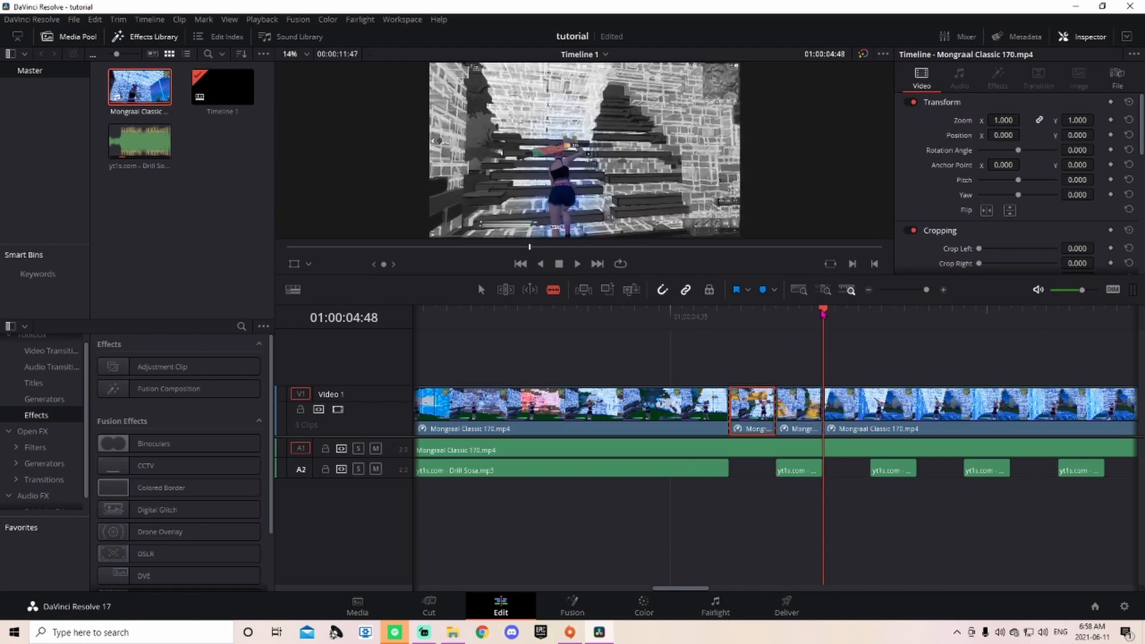
pyautogui.click(870, 315)
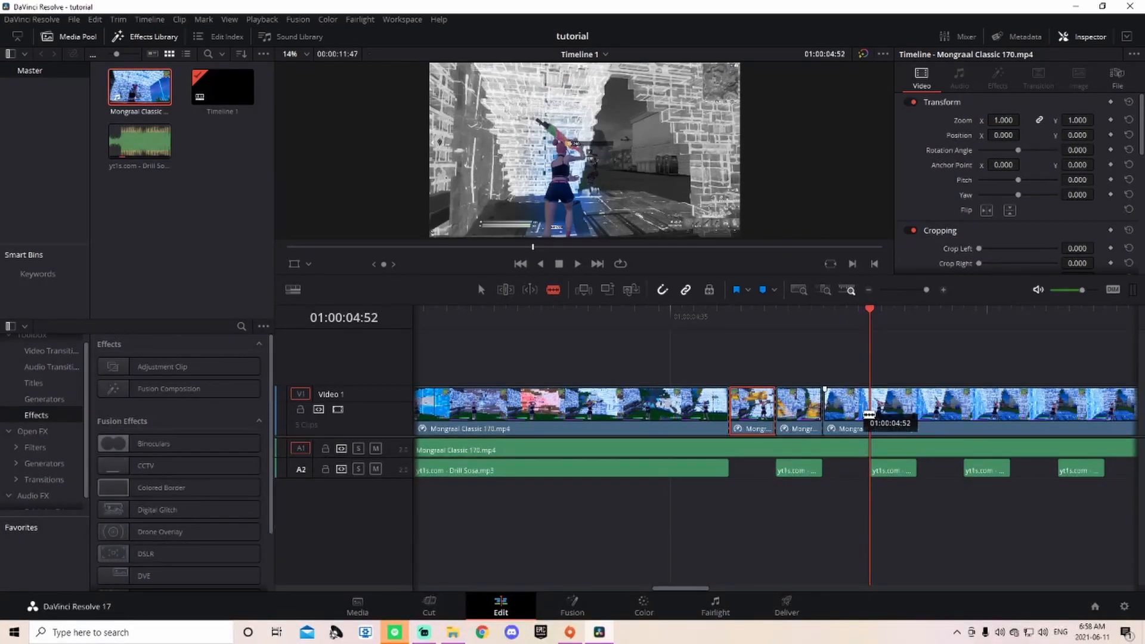
pyautogui.click(869, 414)
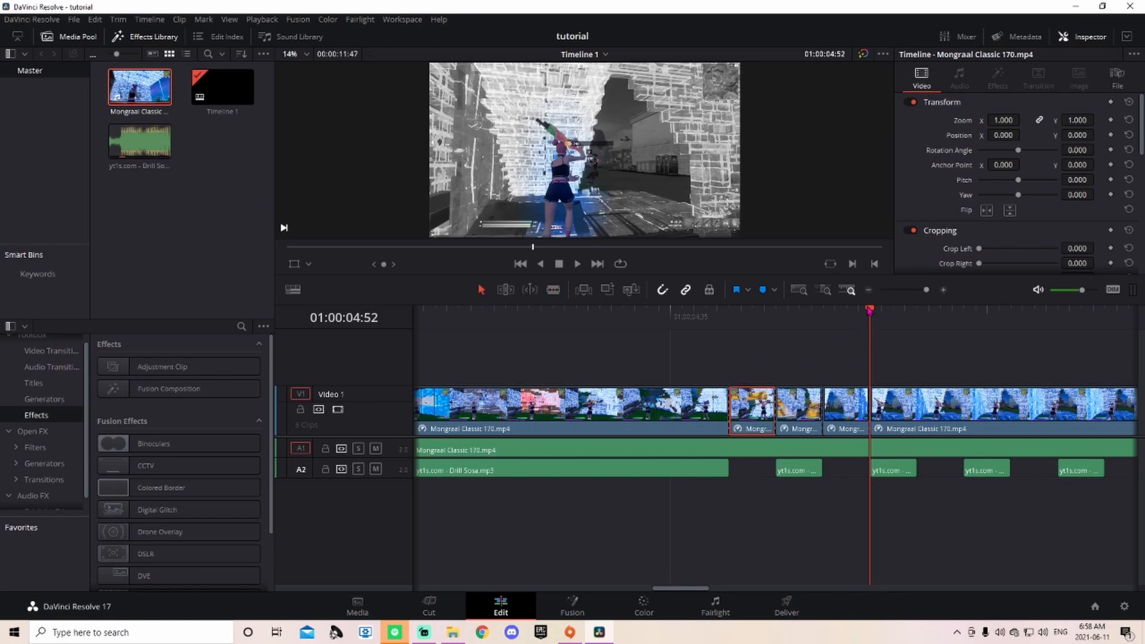
pyautogui.click(917, 311)
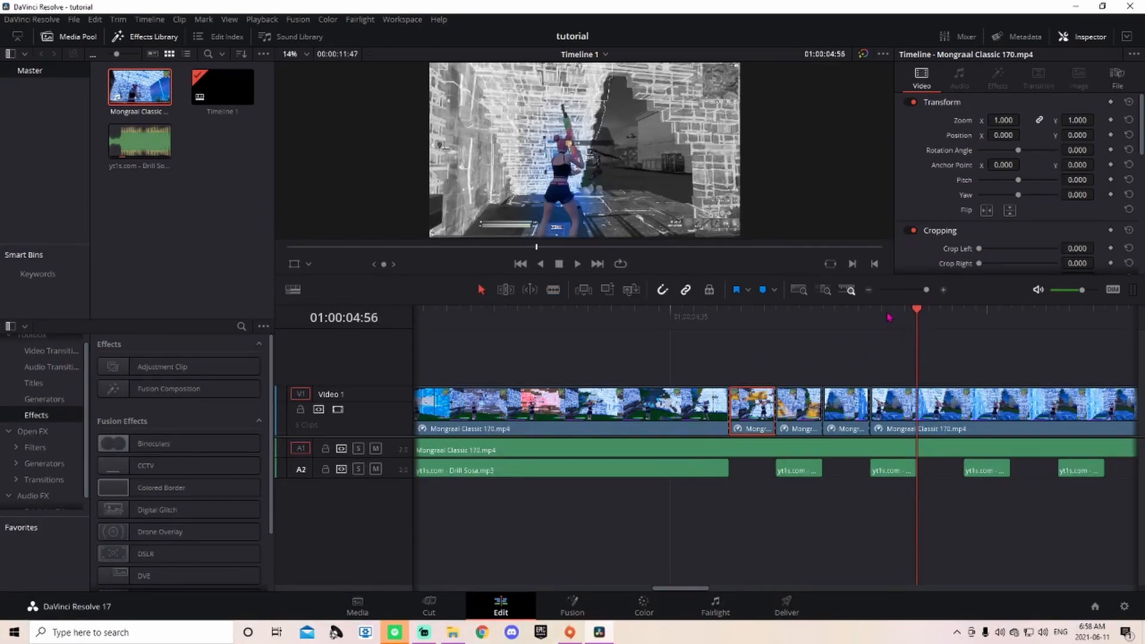
pyautogui.click(554, 290)
pyautogui.click(916, 413)
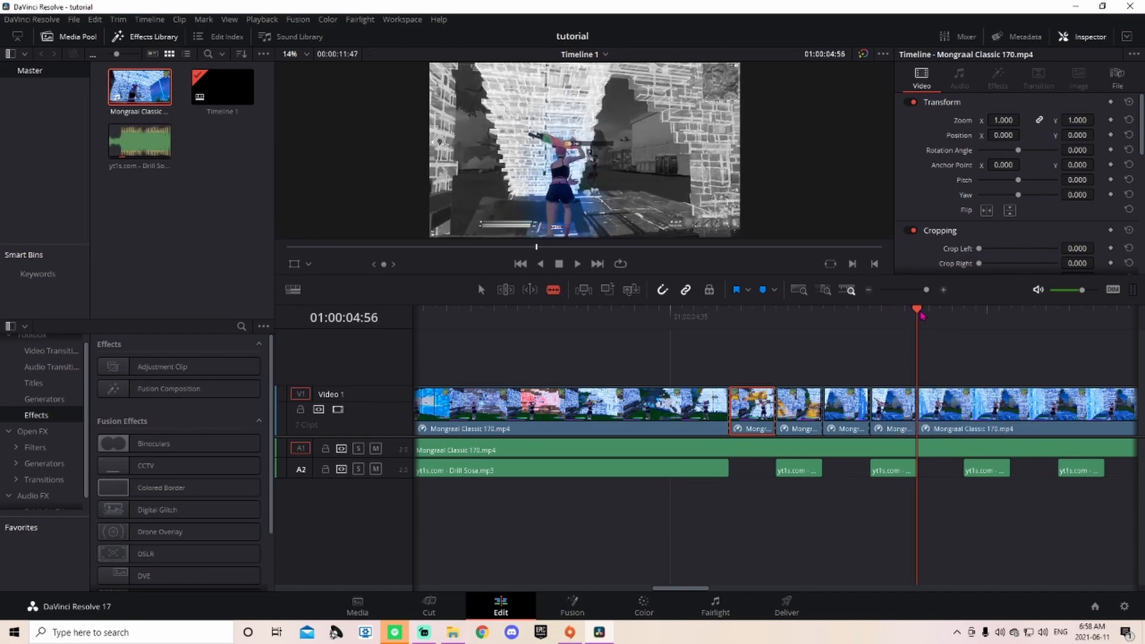
# Step: Continue cutting V1 at 01:00:05:00, 05:04, 05:08 and 05:12, then return to the Selection tool
pyautogui.moveTo(919, 313); pyautogui.dragTo(960, 315)
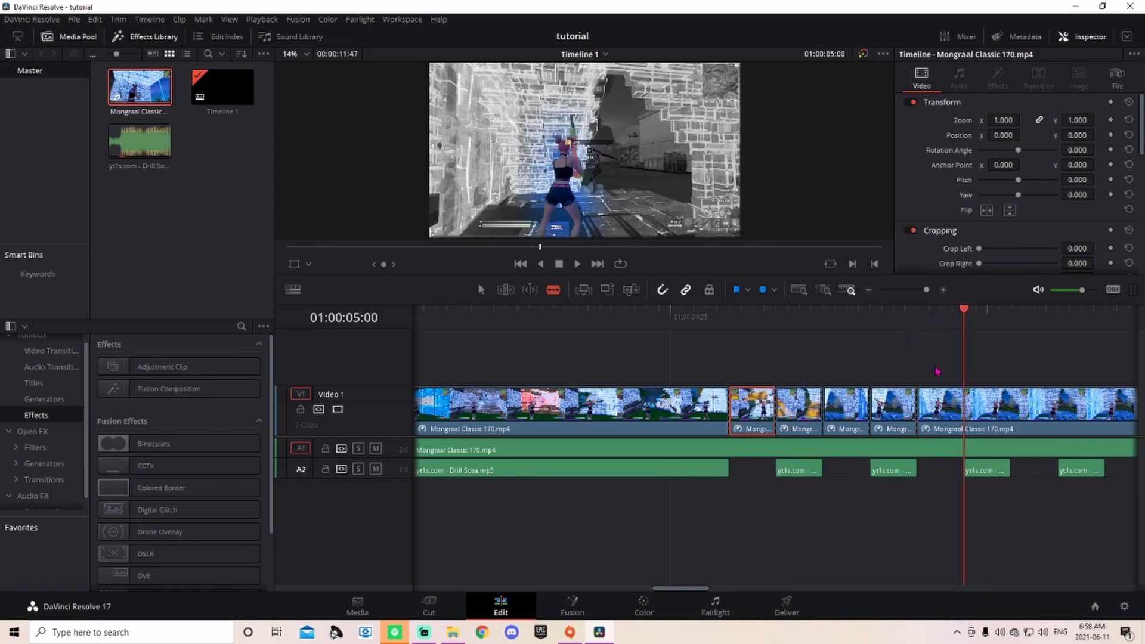
pyautogui.click(961, 412)
pyautogui.moveTo(965, 311); pyautogui.dragTo(1012, 310)
pyautogui.click(1013, 410)
pyautogui.moveTo(926, 290); pyautogui.dragTo(926, 290)
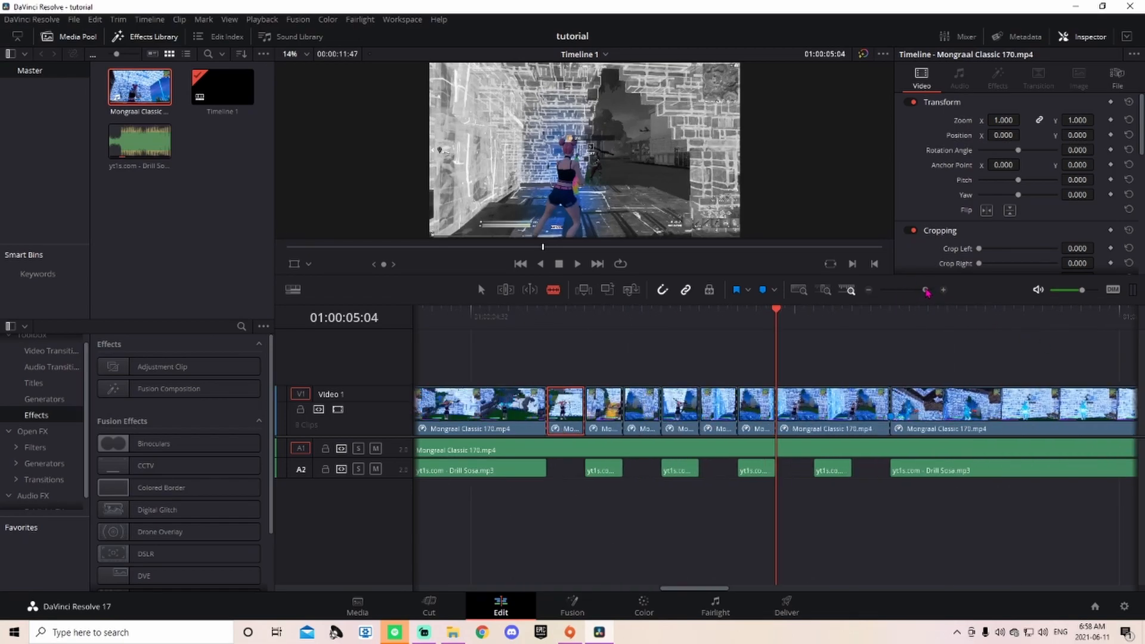
pyautogui.moveTo(777, 309); pyautogui.dragTo(814, 311)
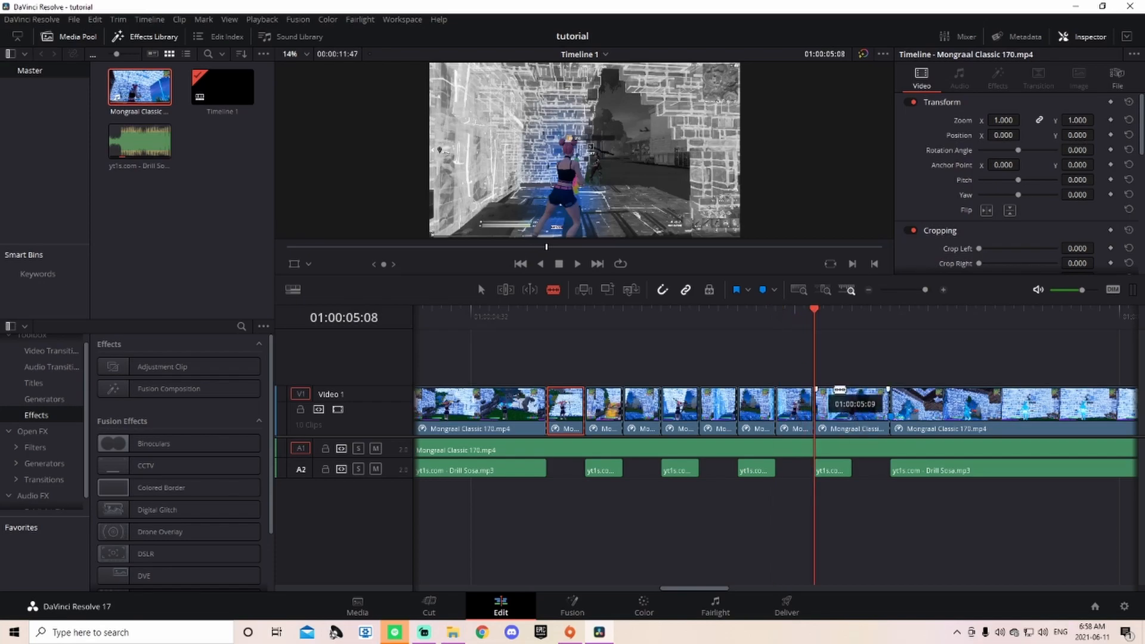
pyautogui.click(815, 416)
pyautogui.click(853, 310)
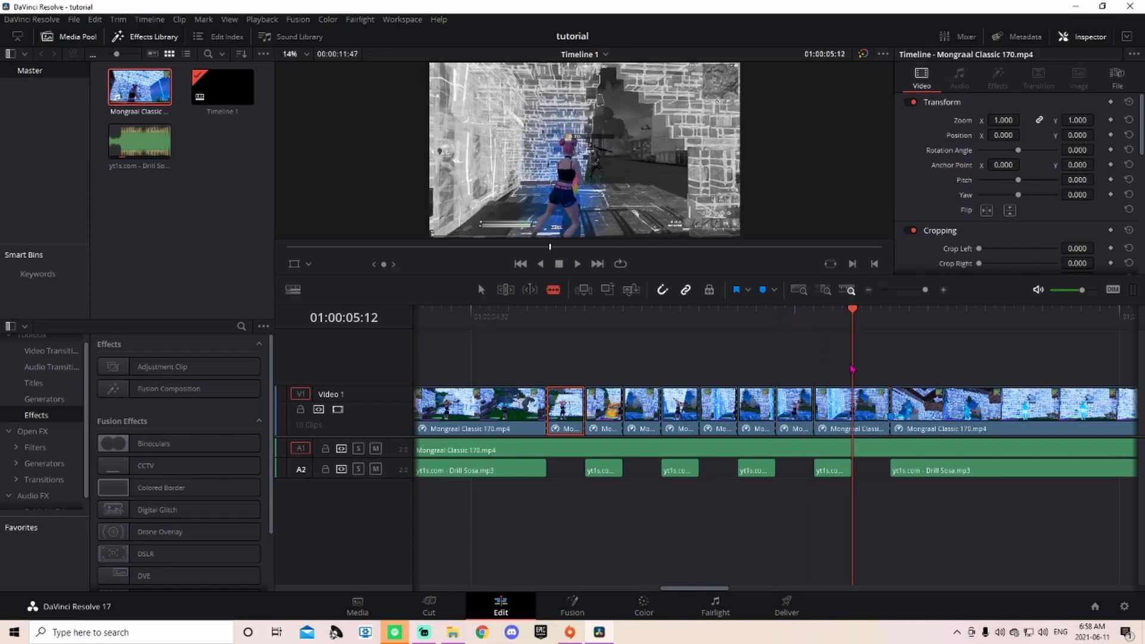
pyautogui.click(854, 416)
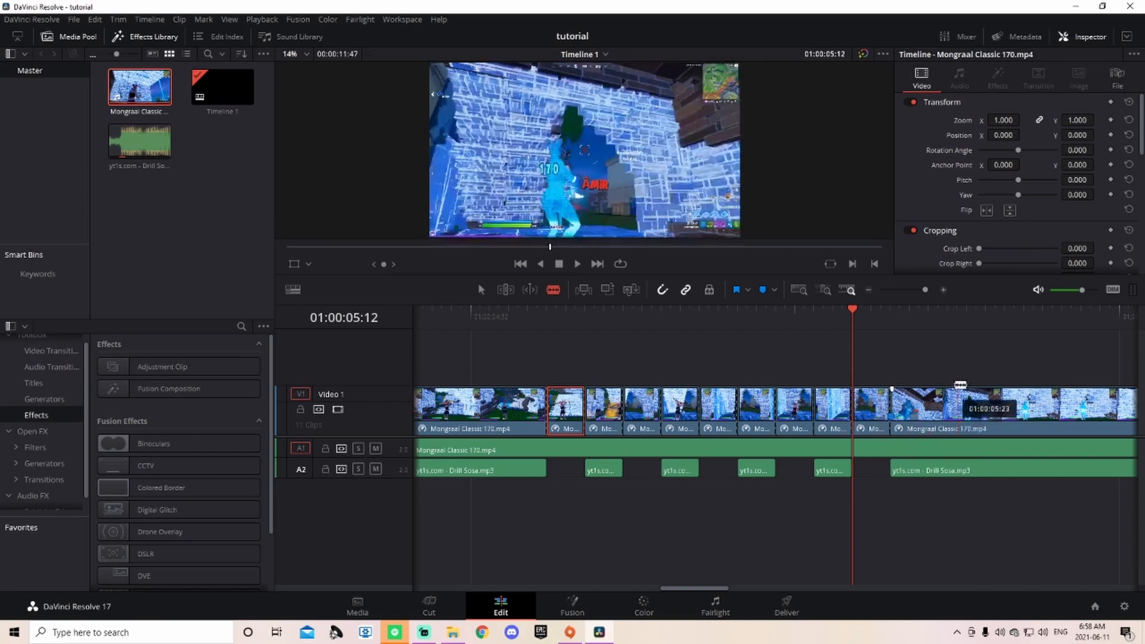
pyautogui.click(481, 290)
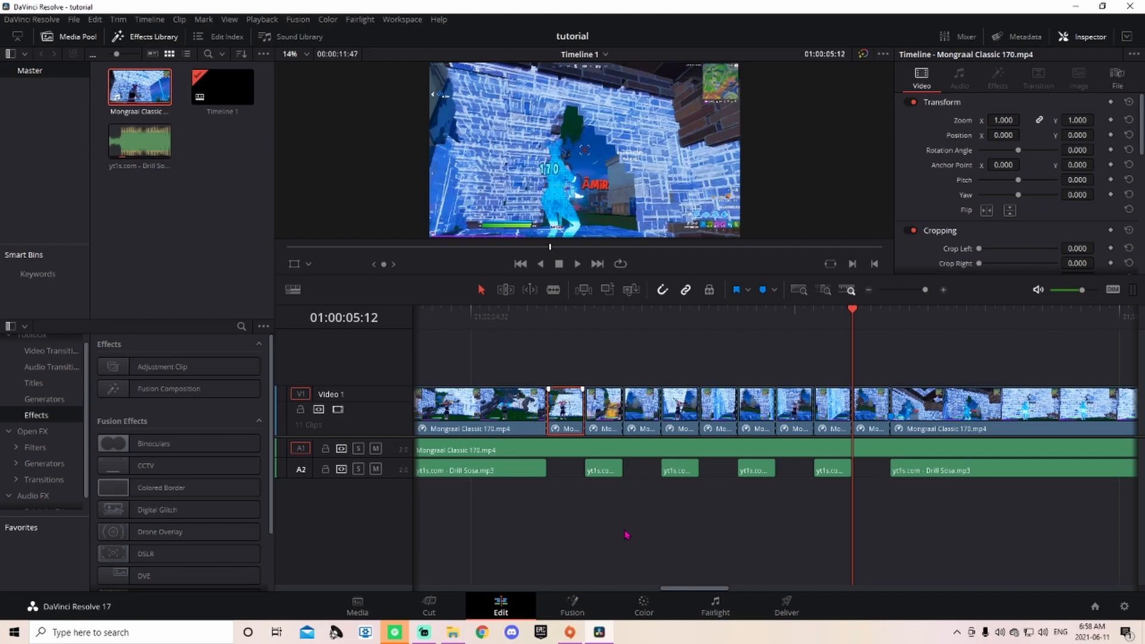
# Step: Delete alternating short pieces on V1, leaving gaps that match the music's silences
pyautogui.press('BackSpace')
pyautogui.click(644, 434)
pyautogui.press('BackSpace')
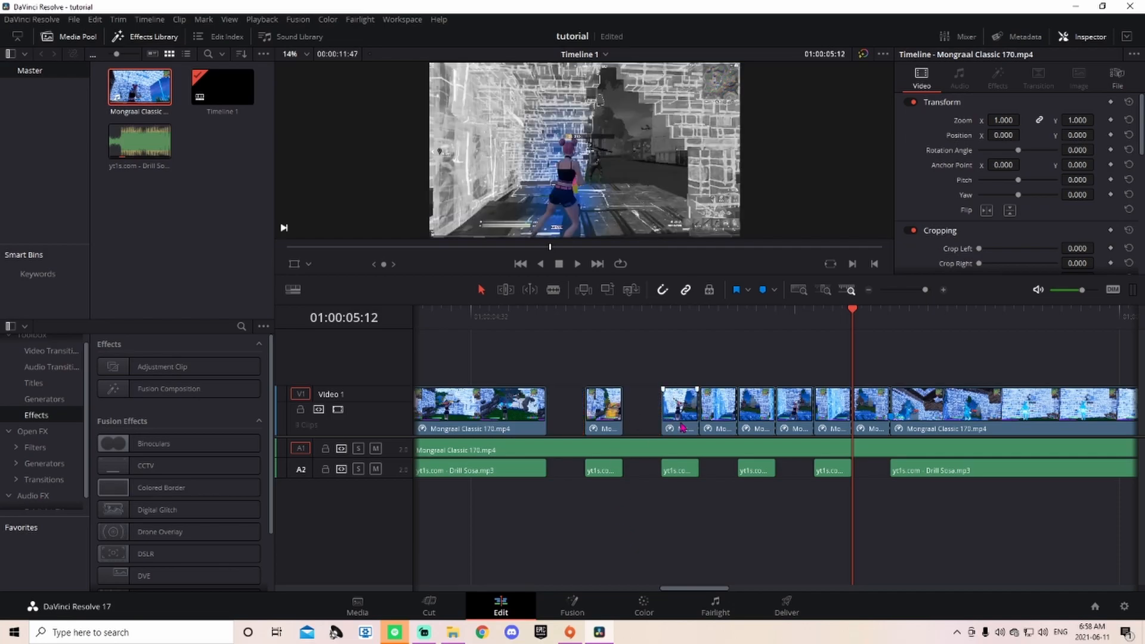
pyautogui.click(676, 473)
pyautogui.click(676, 416)
pyautogui.click(676, 471)
pyautogui.click(724, 422)
pyautogui.press('BackSpace')
pyautogui.click(799, 426)
pyautogui.press('BackSpace')
pyautogui.click(871, 429)
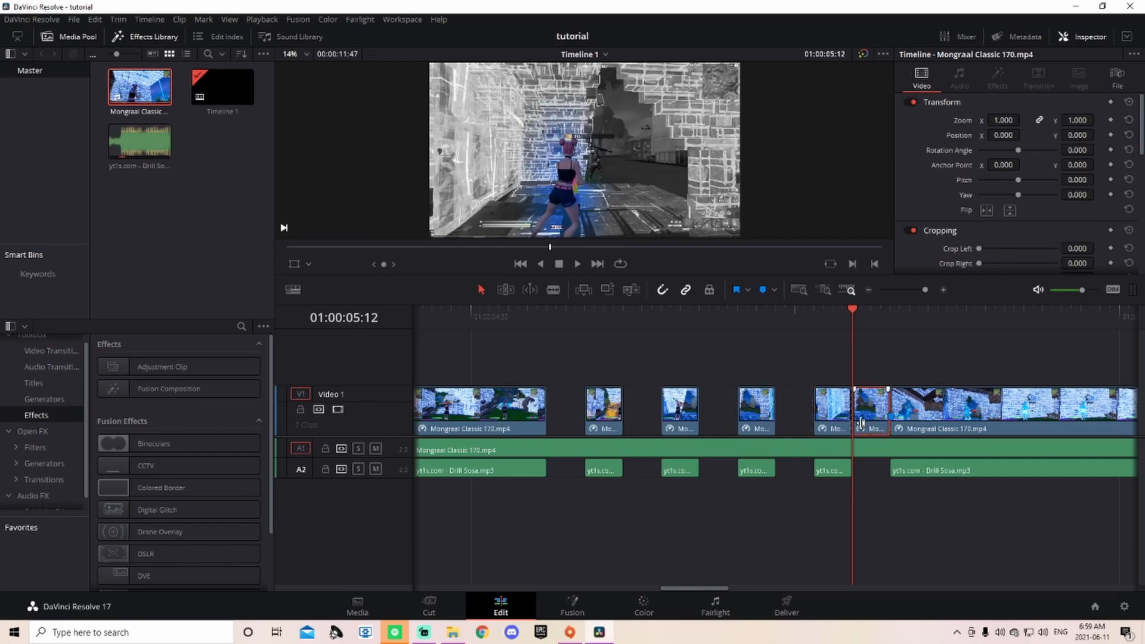
pyautogui.press('BackSpace')
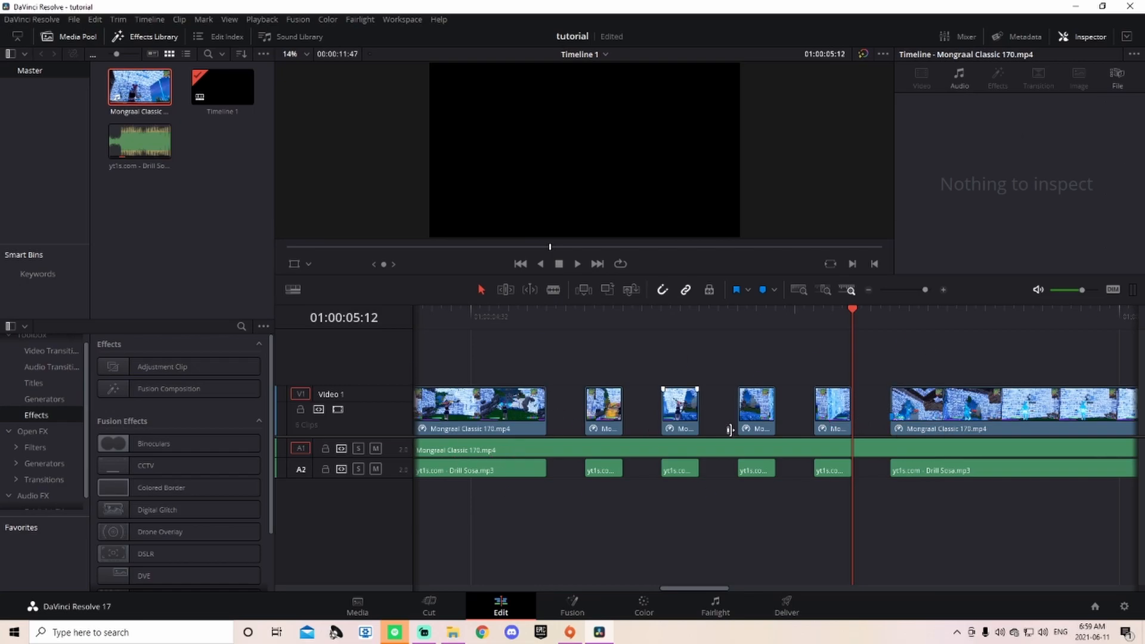